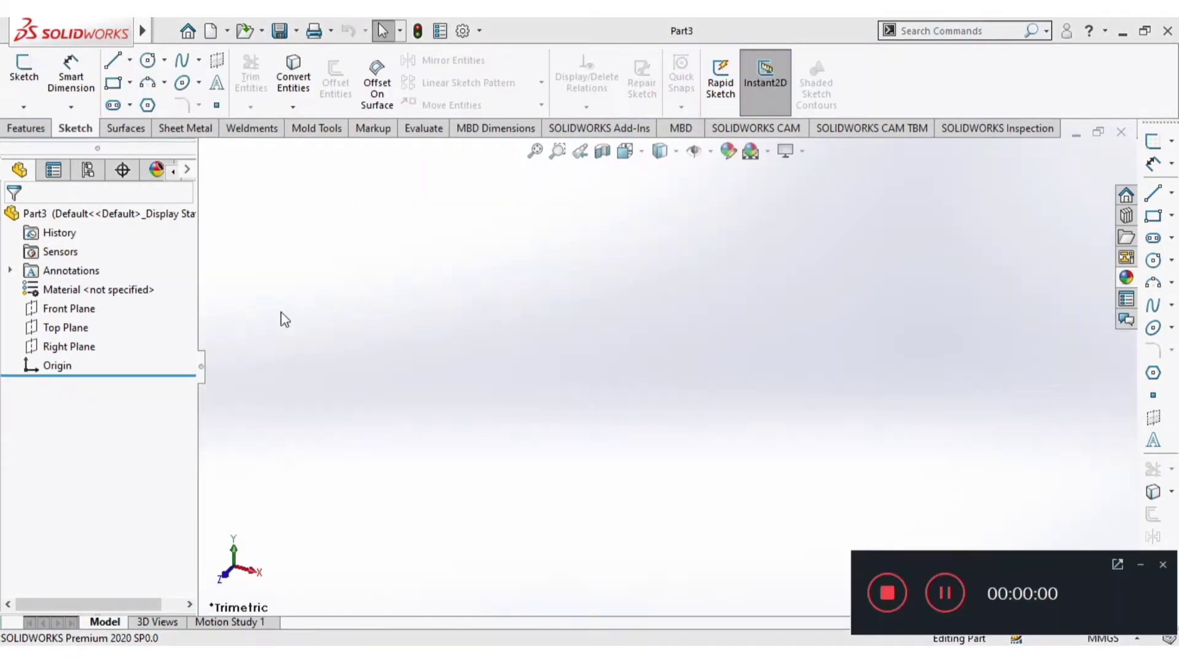
Sketch a circle centred on the origin on the Front Plane
{"action": "left_click", "coordinate": [1138, 565]}
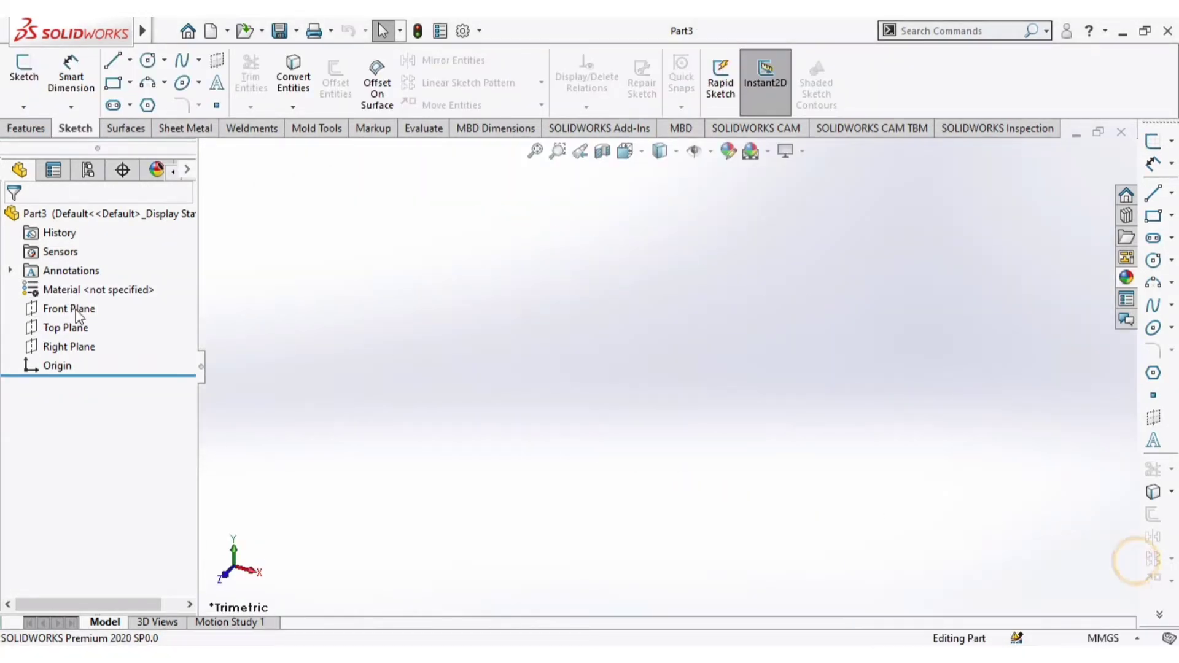
{"action": "left_click", "coordinate": [68, 307]}
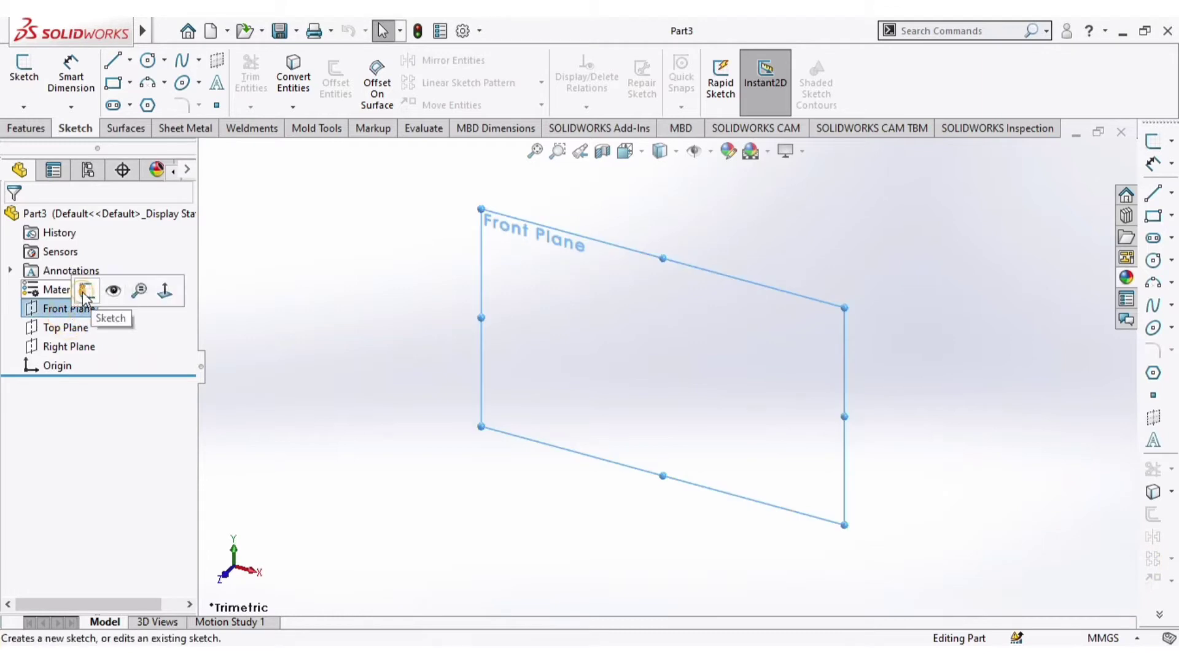
{"action": "left_click", "coordinate": [86, 291]}
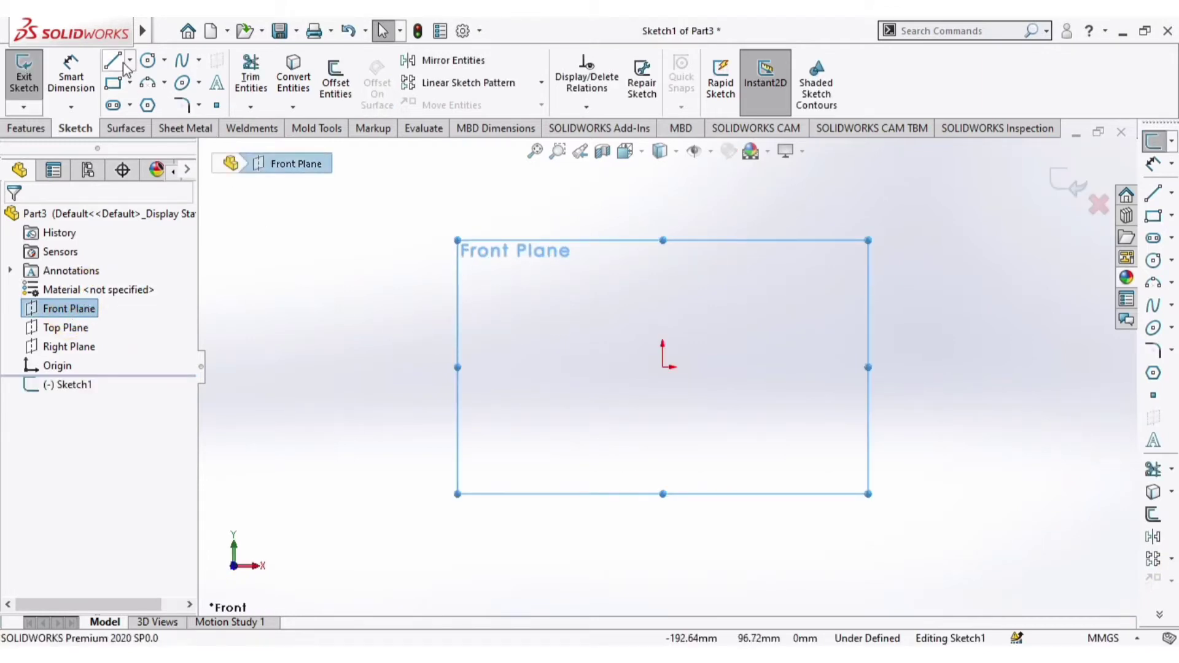
{"action": "left_click", "coordinate": [148, 60]}
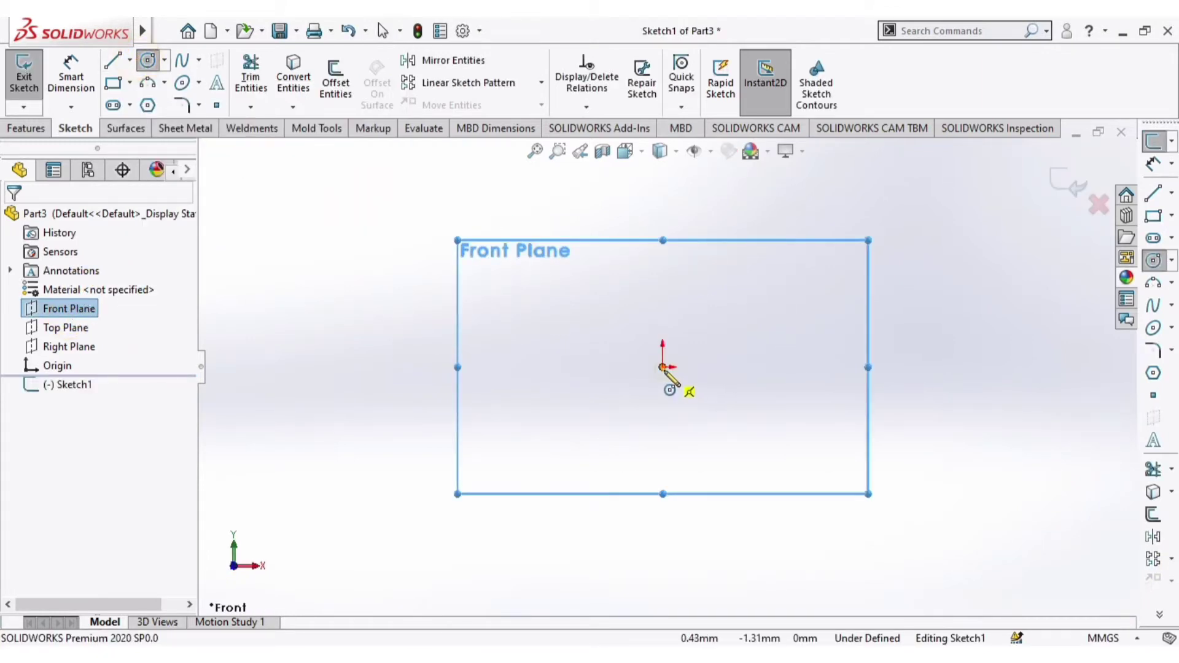
{"action": "mouse_move", "coordinate": [662, 367]}
{"action": "left_mouse_down"}
{"action": "mouse_move", "coordinate": [779, 334]}
{"action": "mouse_move", "coordinate": [773, 326]}
{"action": "left_mouse_up"}
{"action": "key", "text": "Escape"}
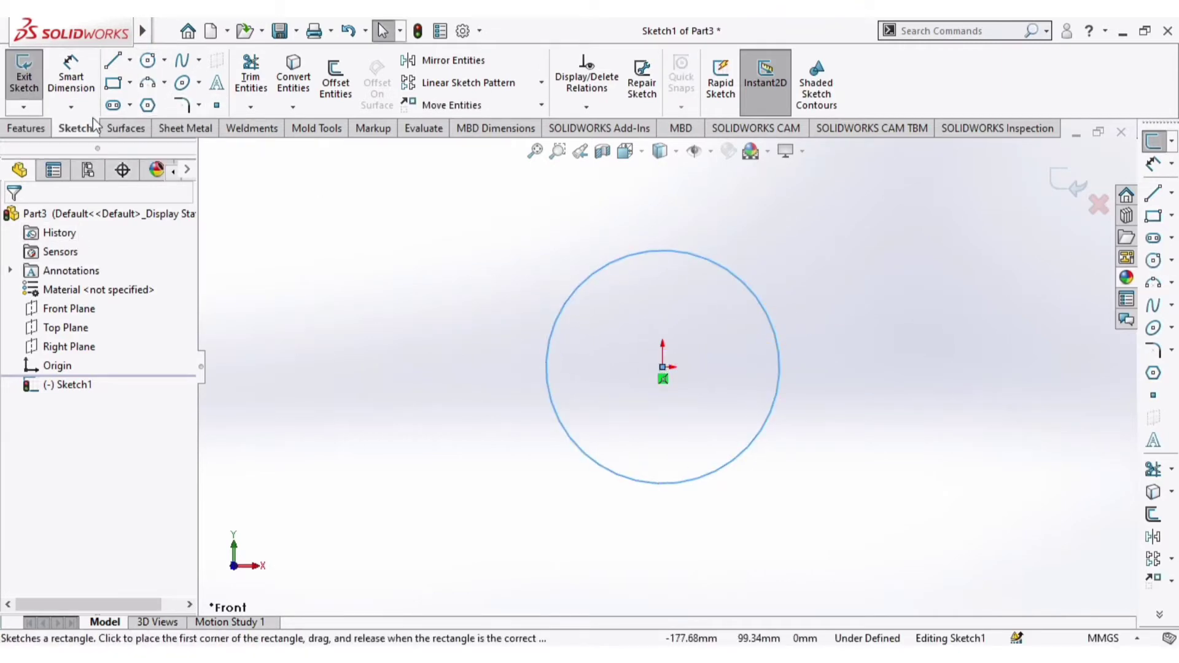
Extrude the circle as a boss with a Mid Plane end condition and a depth of 1000 mm
{"action": "left_click", "coordinate": [26, 127]}
{"action": "left_click", "coordinate": [30, 82]}
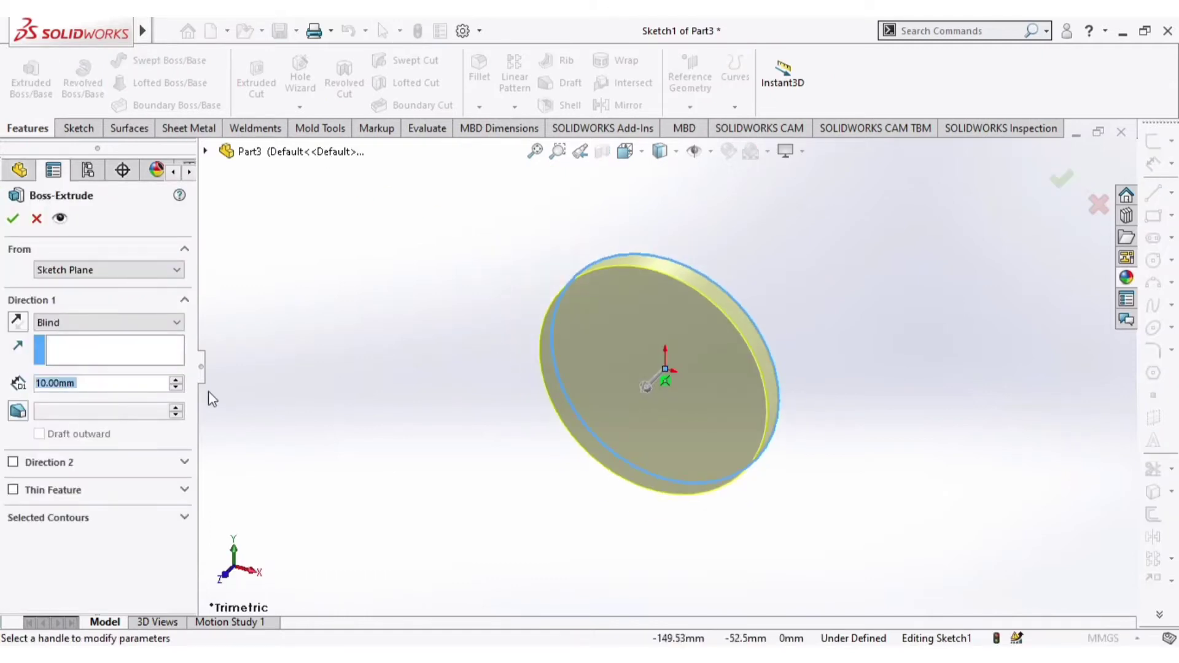
{"action": "left_click", "coordinate": [105, 323]}
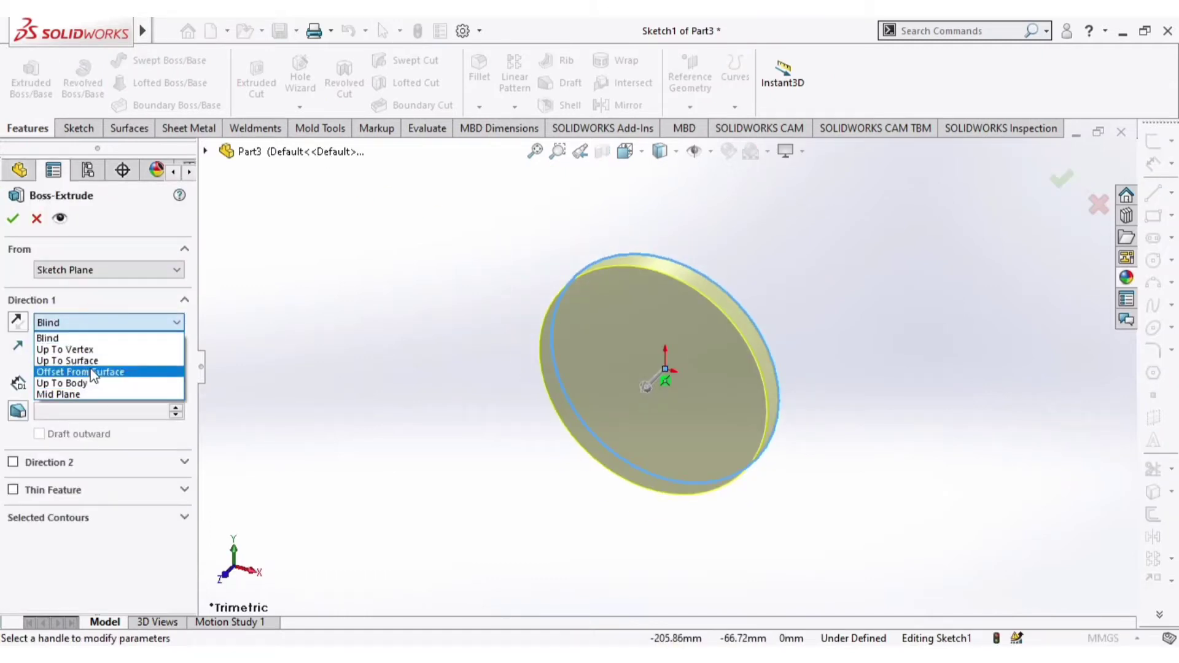
{"action": "left_click", "coordinate": [80, 393]}
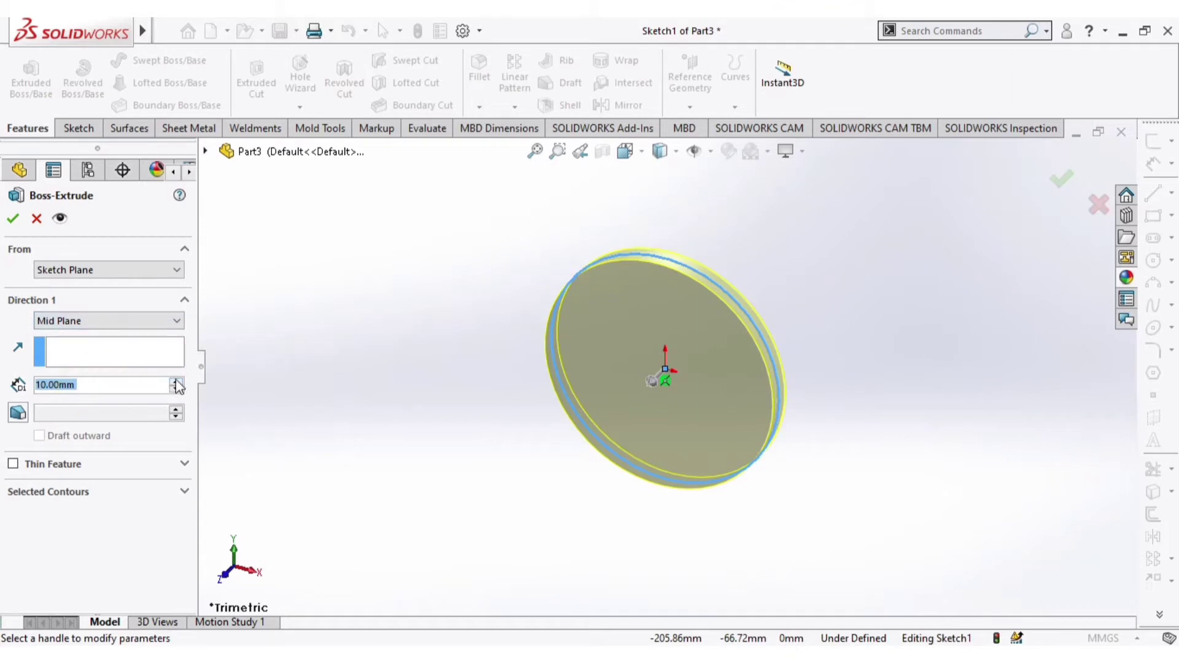
{"action": "left_click_drag", "start_coordinate": [177, 385], "coordinate": [176, 384]}
{"action": "scroll", "coordinate": [632, 312], "scroll_direction": "up", "scroll_amount": 6}
{"action": "middle_click_drag", "start_coordinate": [593, 280], "coordinate": [561, 378]}
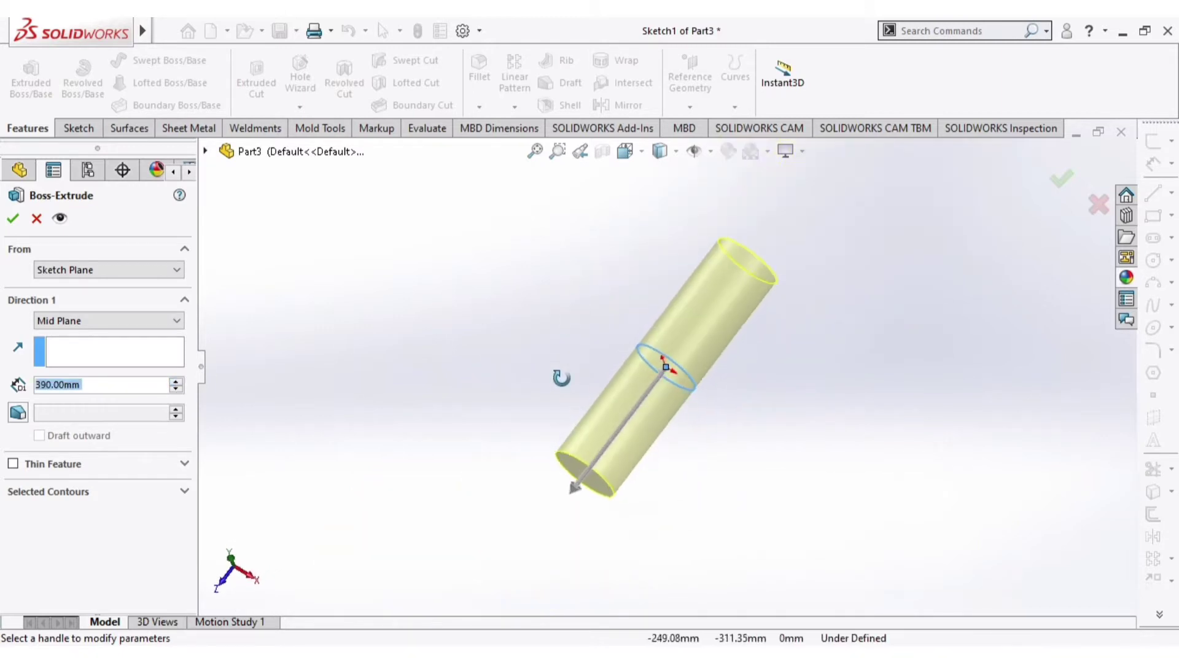
{"action": "left_click_drag", "start_coordinate": [176, 385], "coordinate": [176, 384]}
{"action": "scroll", "coordinate": [727, 288], "scroll_direction": "up", "scroll_amount": 5}
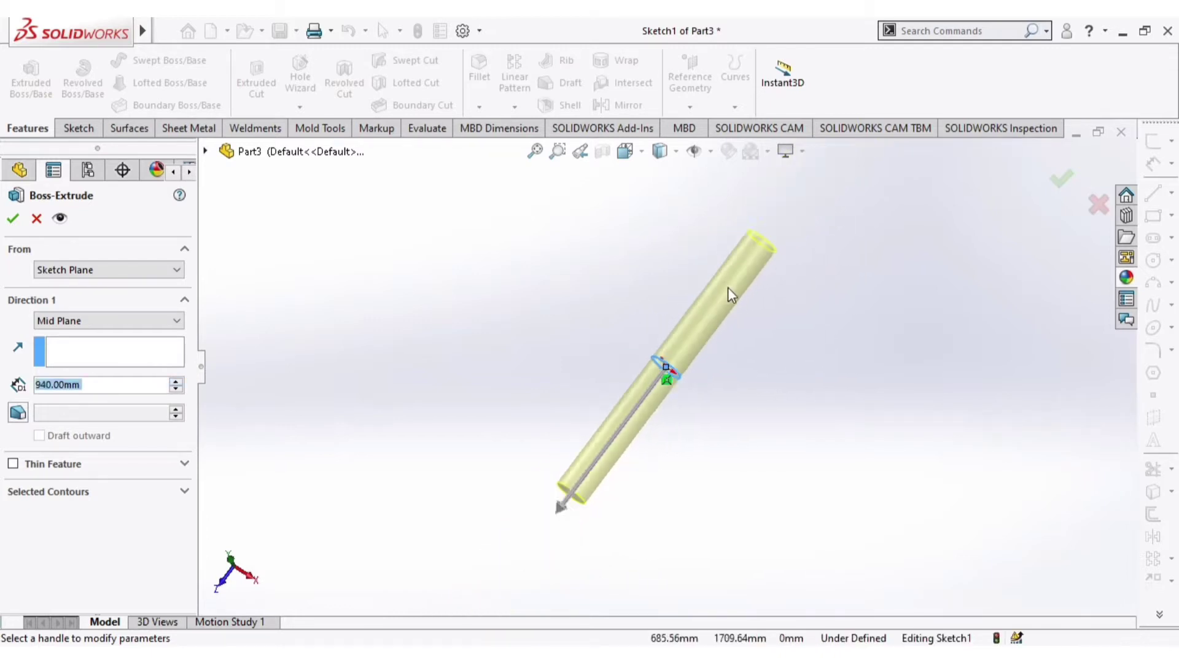
{"action": "middle_click_drag", "start_coordinate": [820, 353], "coordinate": [840, 393]}
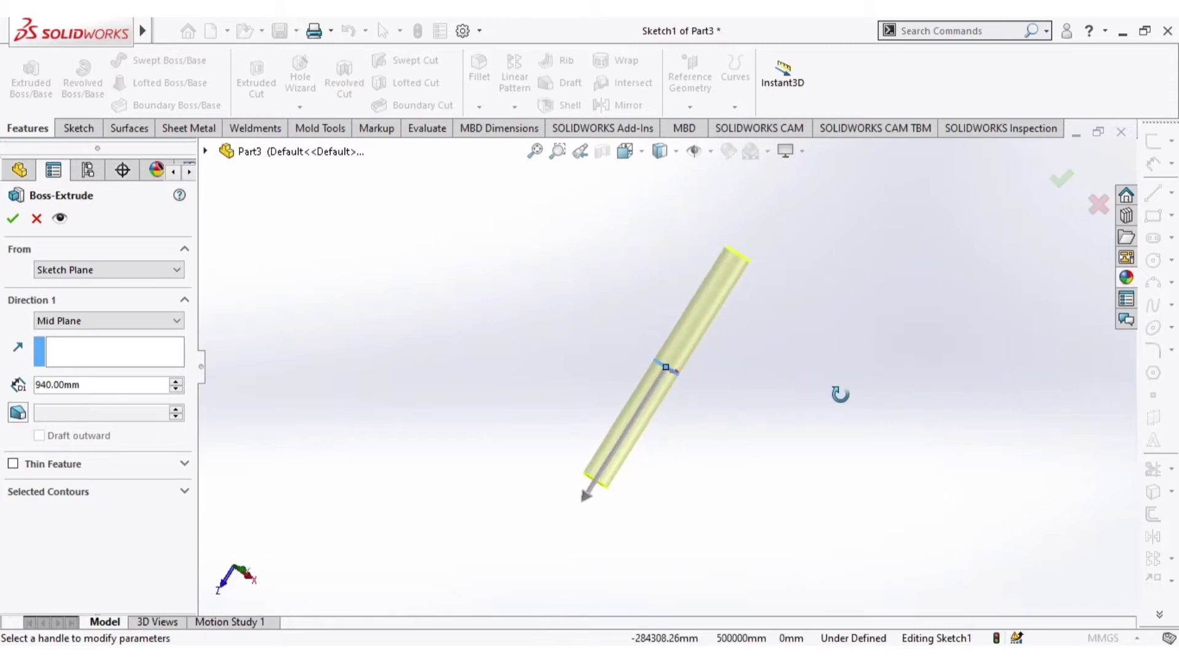
{"action": "scroll", "coordinate": [626, 353], "scroll_direction": "down", "scroll_amount": 2}
{"action": "scroll", "coordinate": [667, 362], "scroll_direction": "up", "scroll_amount": 2}
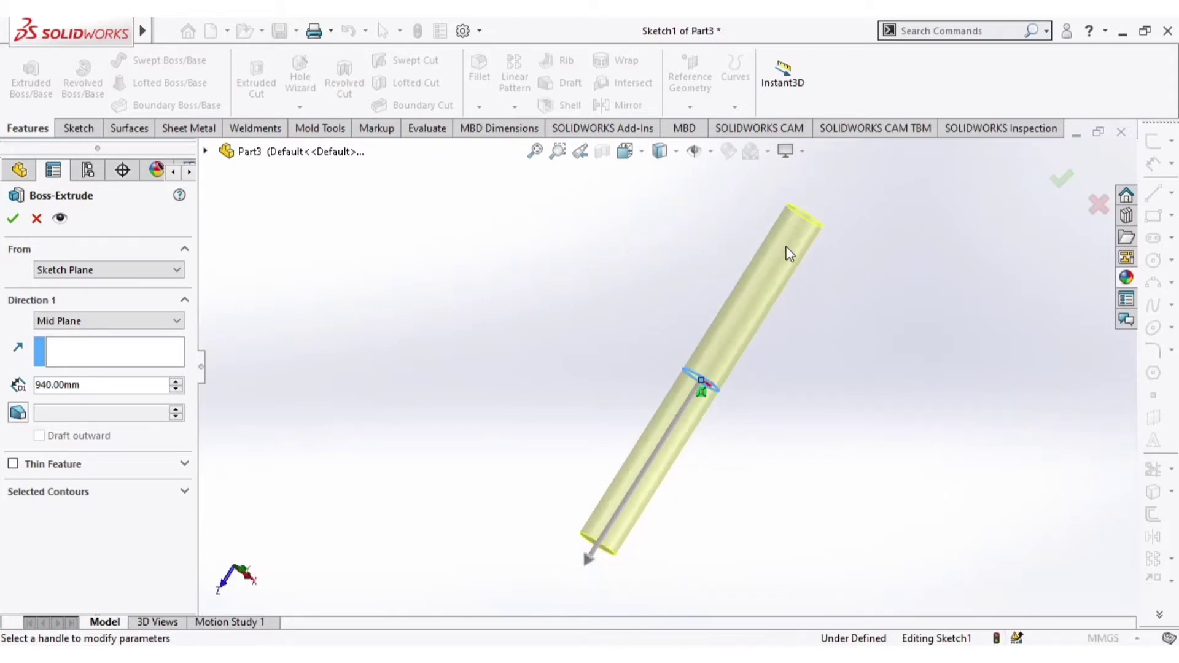
{"action": "left_click", "coordinate": [175, 389]}
{"action": "left_click", "coordinate": [13, 219]}
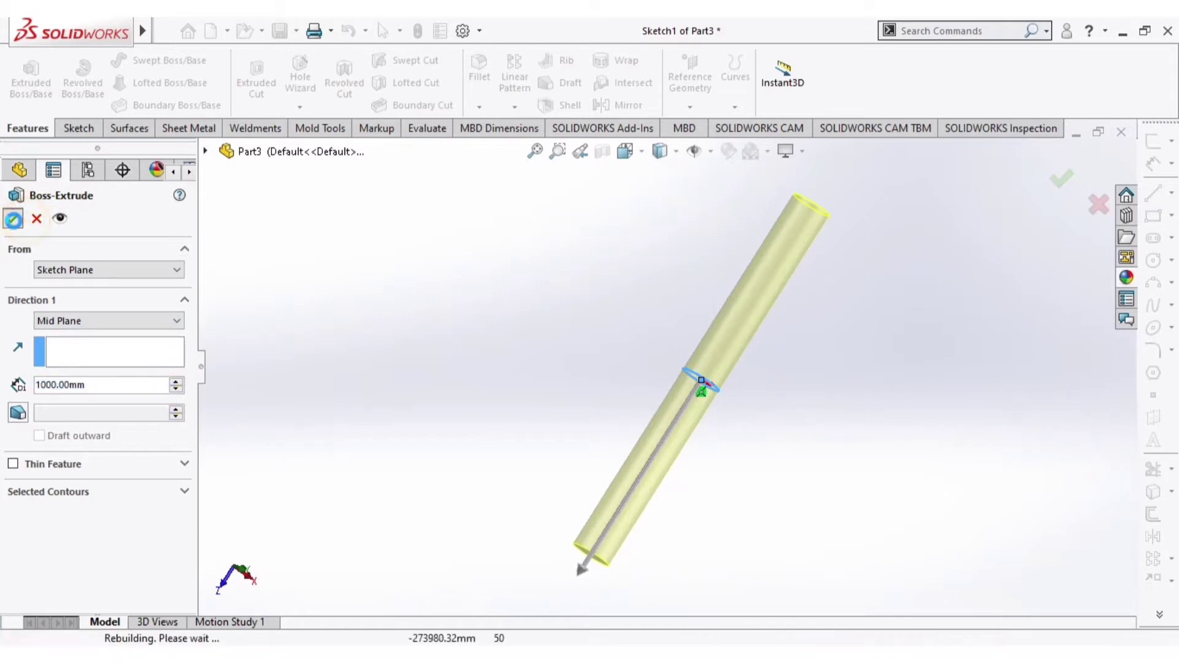
Start a sketch on the Top Plane and orient the view normal to it
{"action": "middle_click_drag", "start_coordinate": [642, 319], "coordinate": [678, 326]}
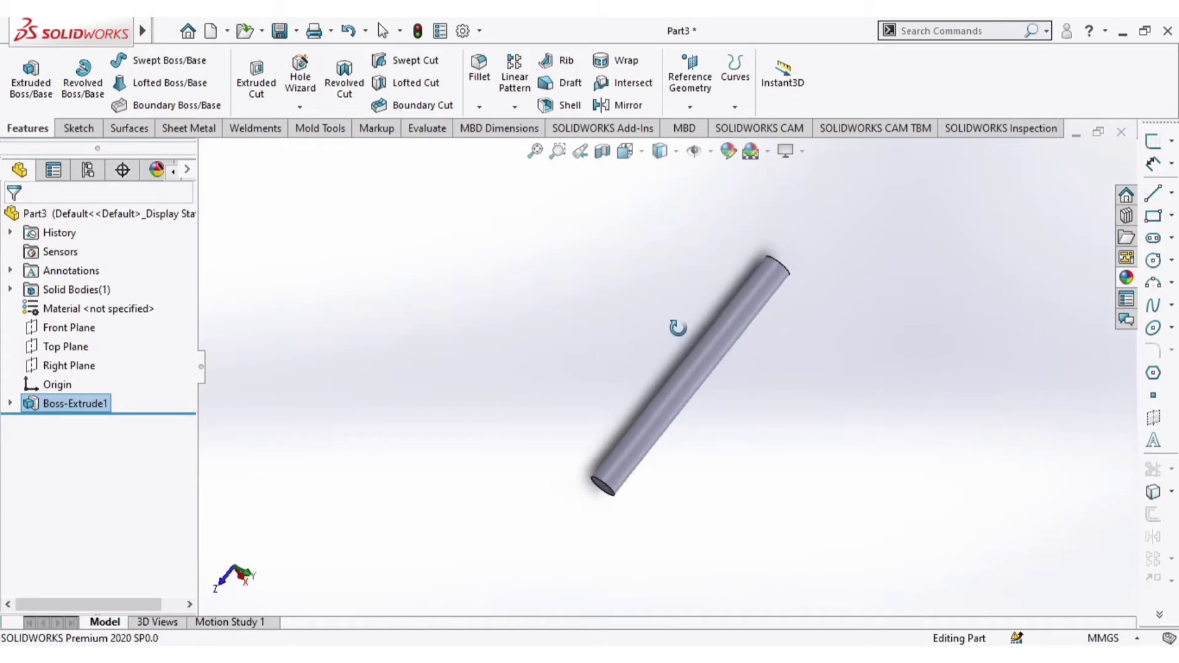
{"action": "scroll", "coordinate": [776, 263], "scroll_direction": "down", "scroll_amount": 3}
{"action": "middle_click_drag", "start_coordinate": [819, 264], "coordinate": [823, 319]}
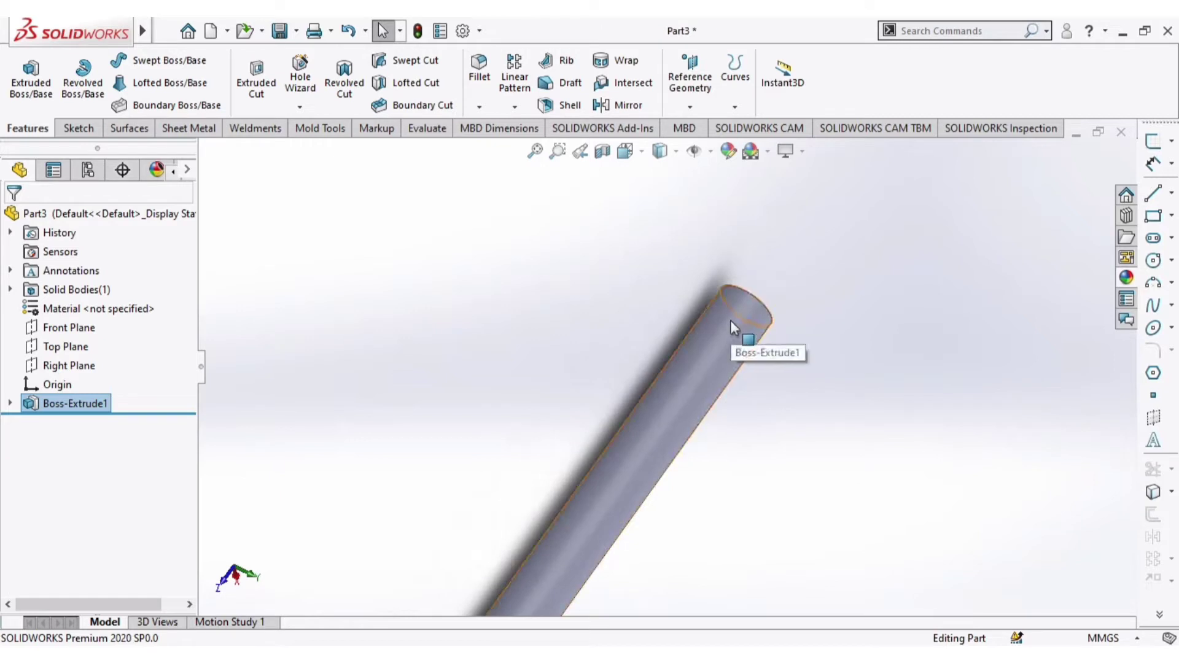
{"action": "scroll", "coordinate": [611, 332], "scroll_direction": "up", "scroll_amount": 2}
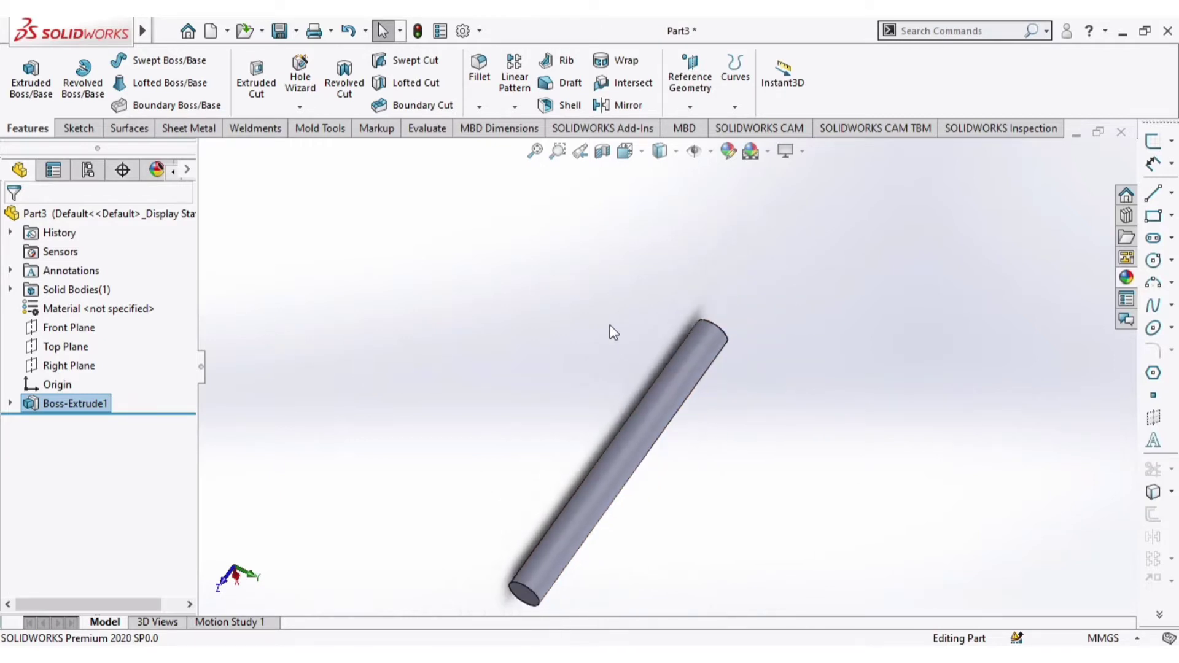
{"action": "left_click", "coordinate": [75, 347]}
{"action": "left_click", "coordinate": [90, 319]}
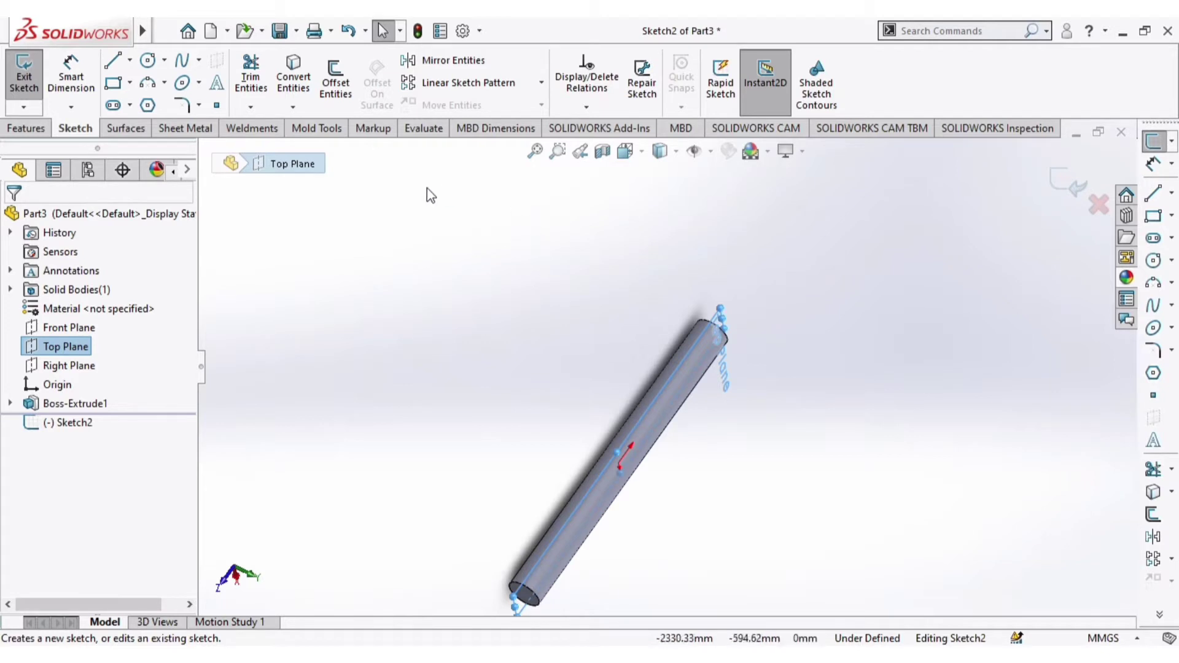
{"action": "left_click", "coordinate": [625, 151]}
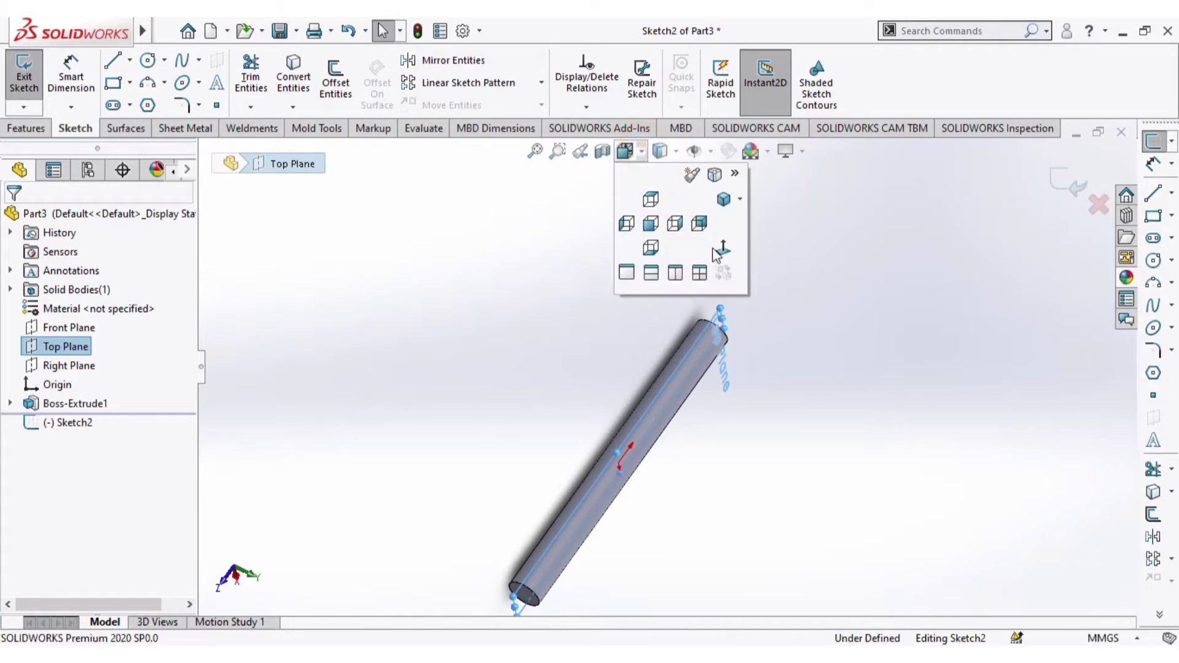
{"action": "left_click", "coordinate": [716, 257]}
Draw a horizontal line across the rod near its negative-Z end, extending past both sides of the cylinder
{"action": "scroll", "coordinate": [697, 190], "scroll_direction": "down", "scroll_amount": 5}
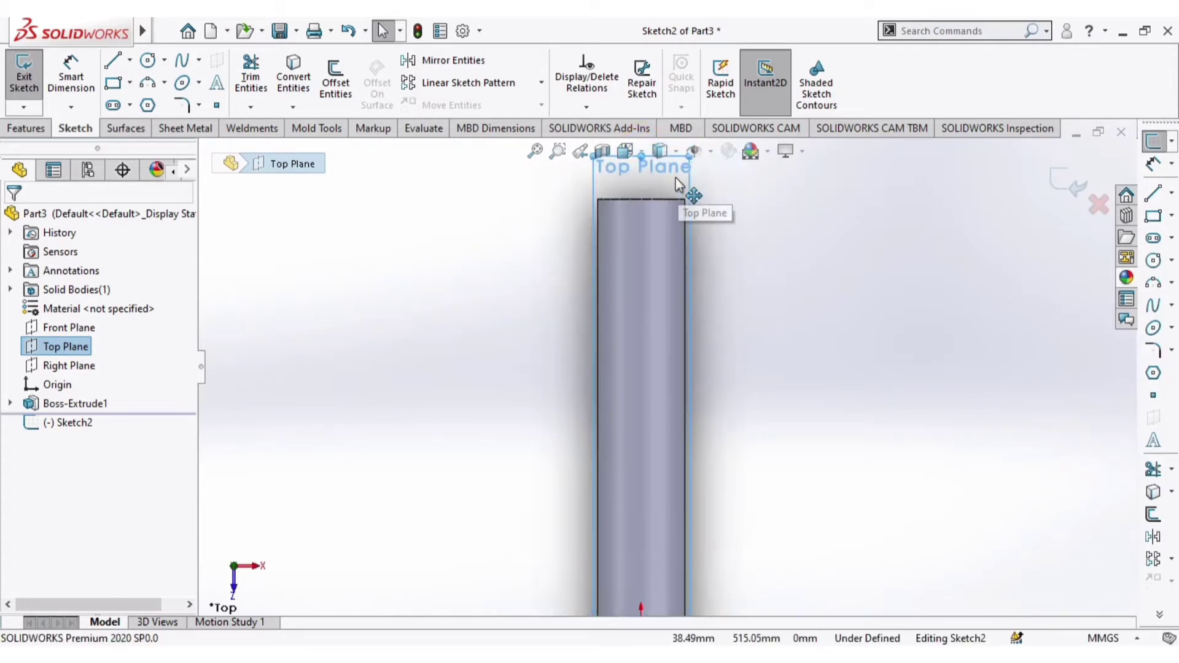
{"action": "scroll", "coordinate": [669, 196], "scroll_direction": "down", "scroll_amount": 1}
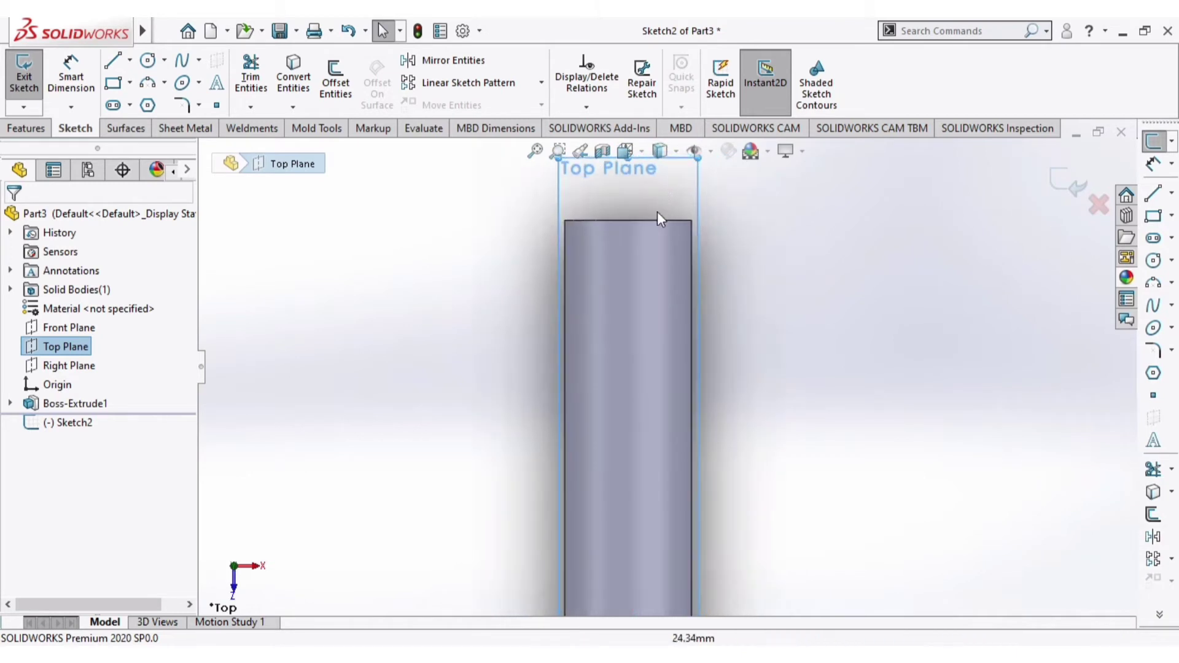
{"action": "scroll", "coordinate": [658, 216], "scroll_direction": "down", "scroll_amount": 2}
{"action": "left_click", "coordinate": [111, 61]}
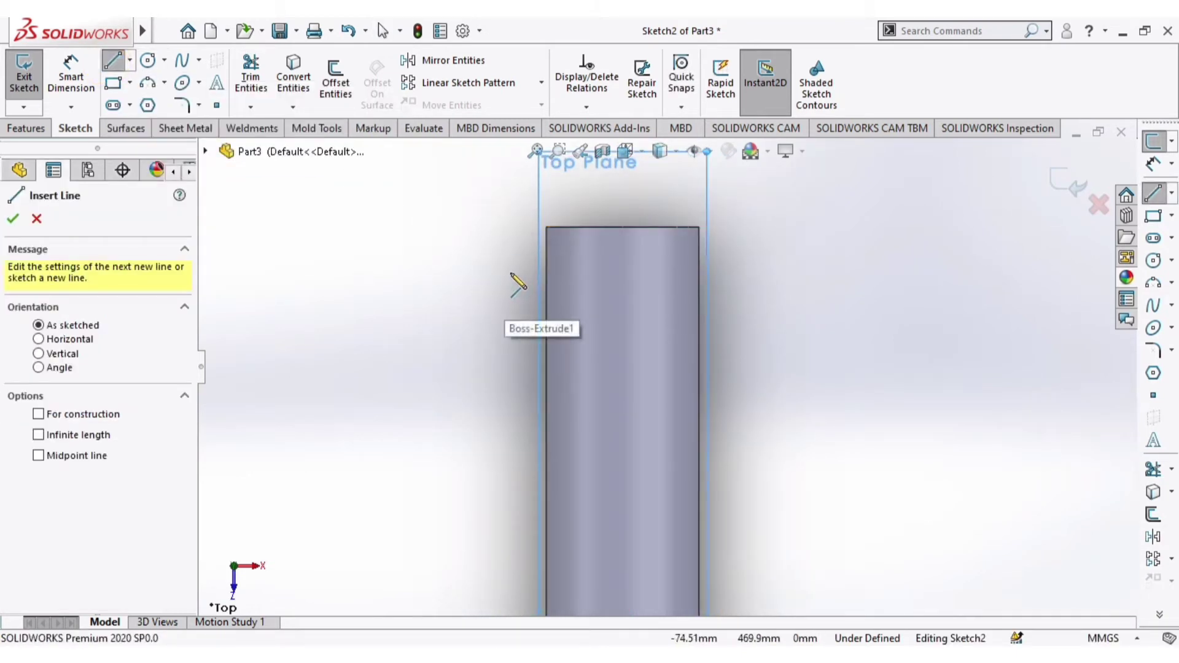
{"action": "scroll", "coordinate": [527, 356], "scroll_direction": "up", "scroll_amount": 1}
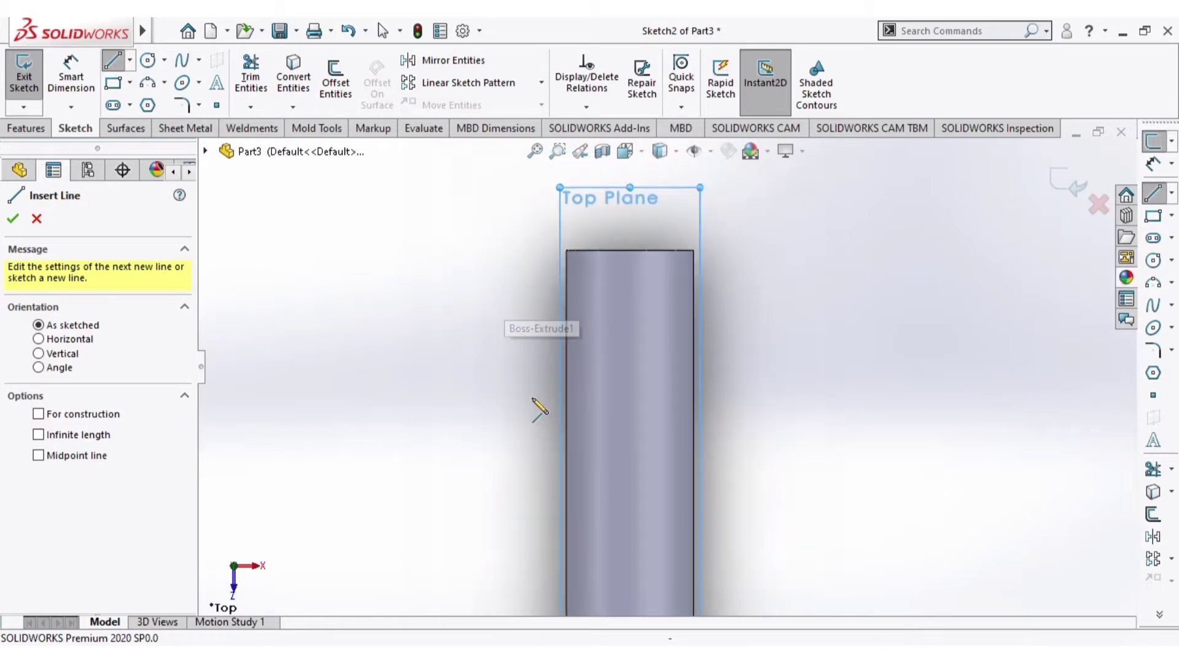
{"action": "left_click", "coordinate": [523, 441]}
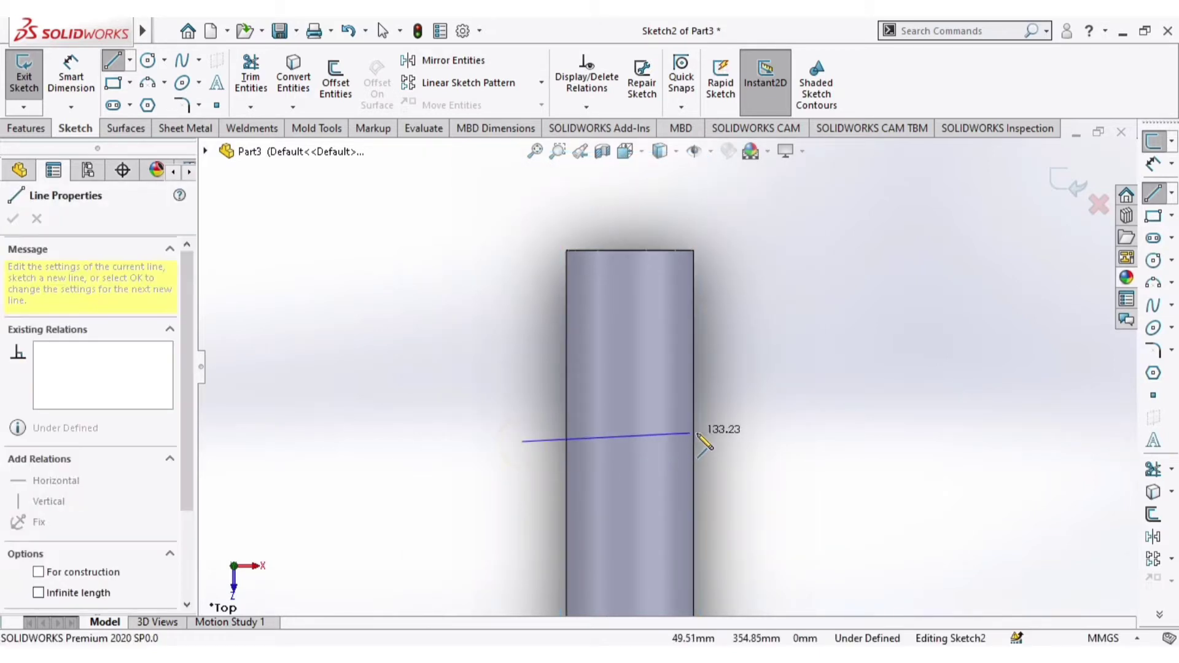
{"action": "left_click", "coordinate": [730, 441]}
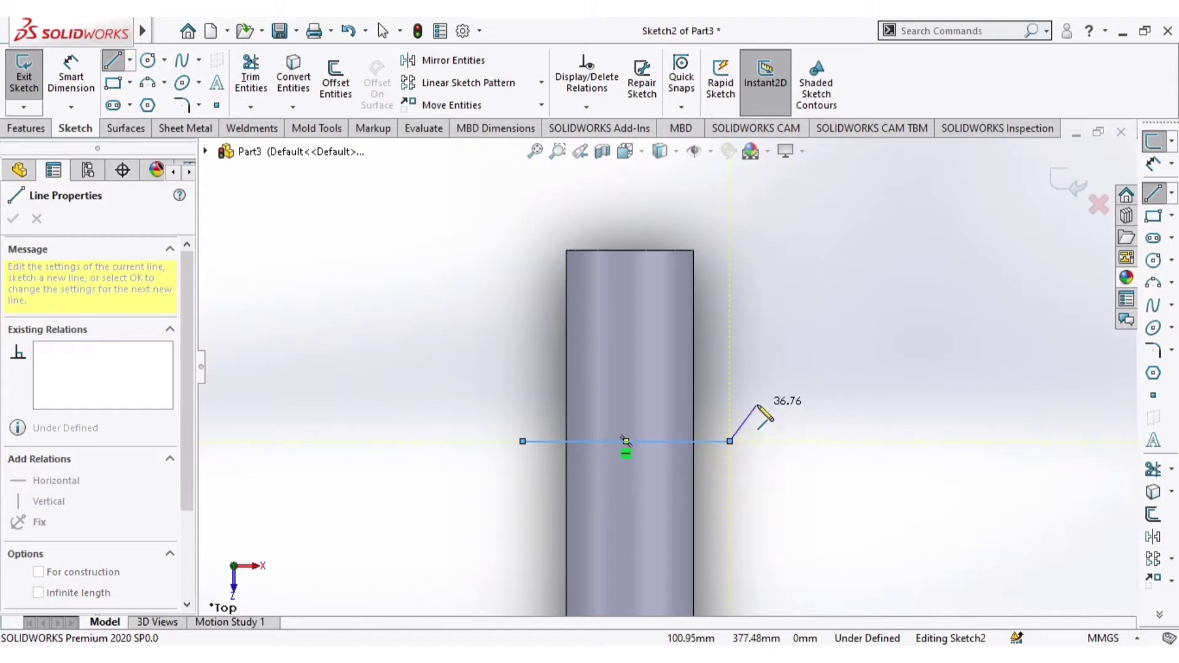
{"action": "key", "text": "Escape"}
Draw a second parallel line of equal length just beyond the first, slightly closer to the rod's negative-Z end
{"action": "scroll", "coordinate": [698, 426], "scroll_direction": "down", "scroll_amount": 1}
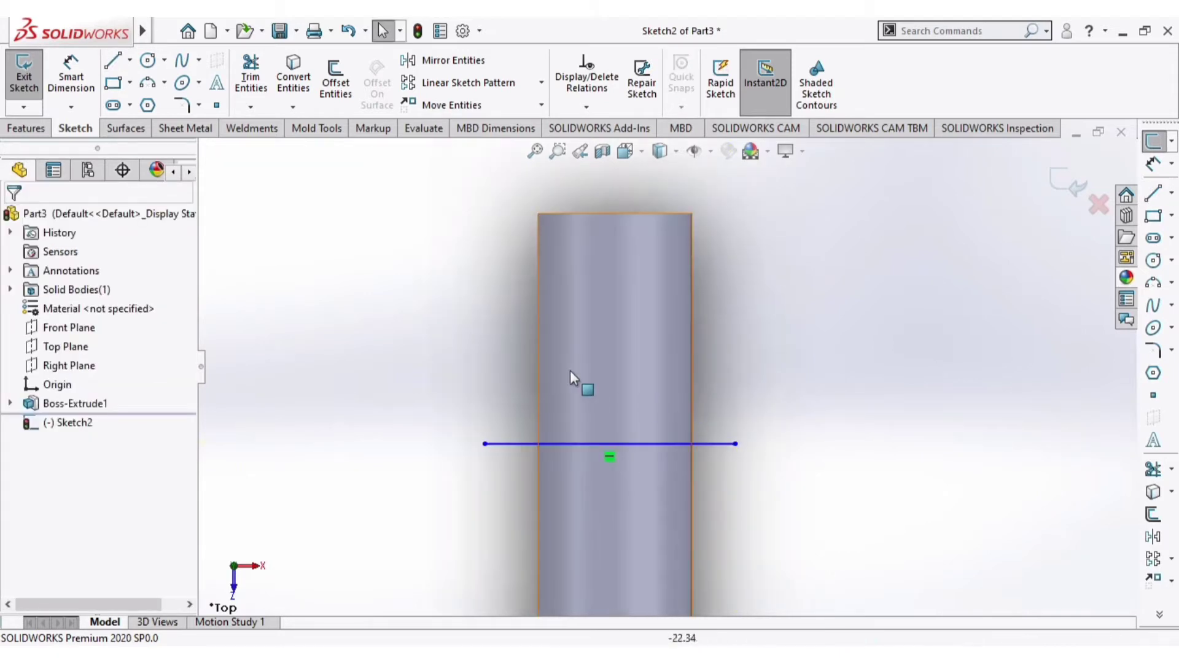
{"action": "left_click", "coordinate": [113, 59]}
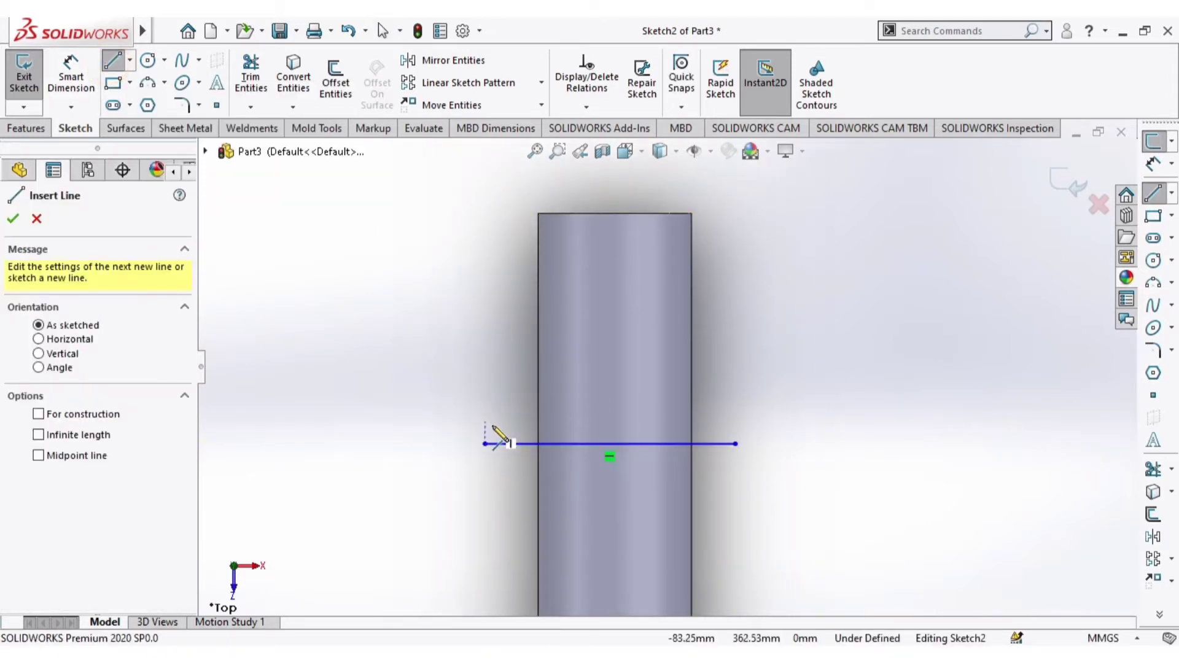
{"action": "left_click", "coordinate": [485, 428]}
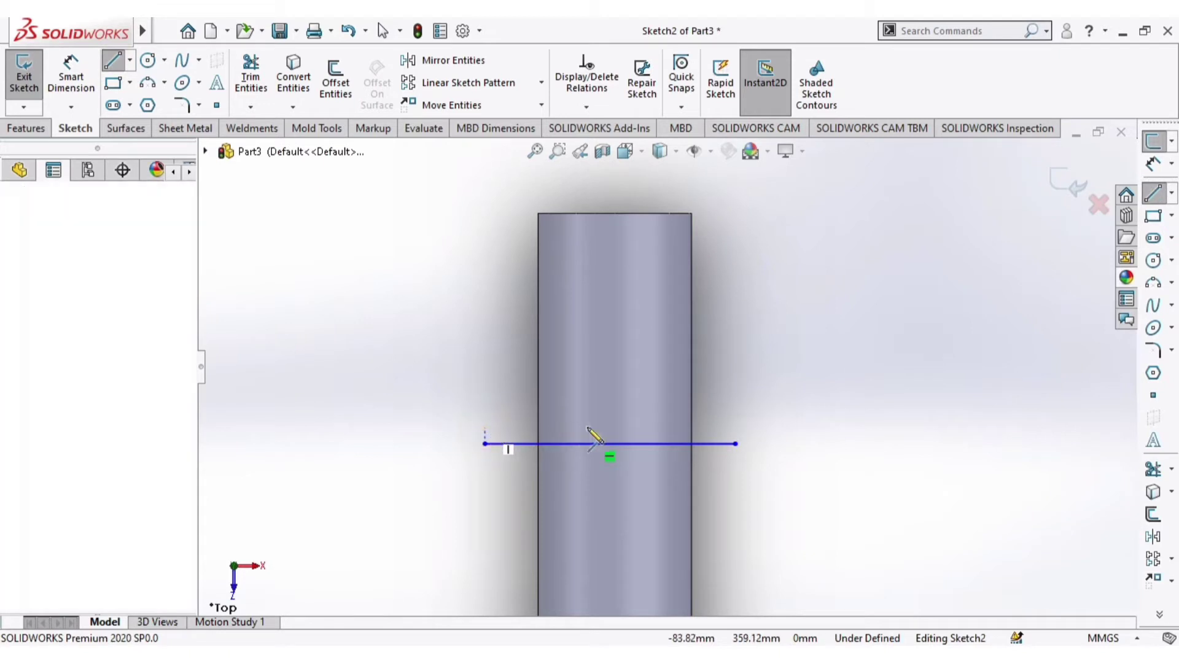
{"action": "left_click", "coordinate": [735, 428]}
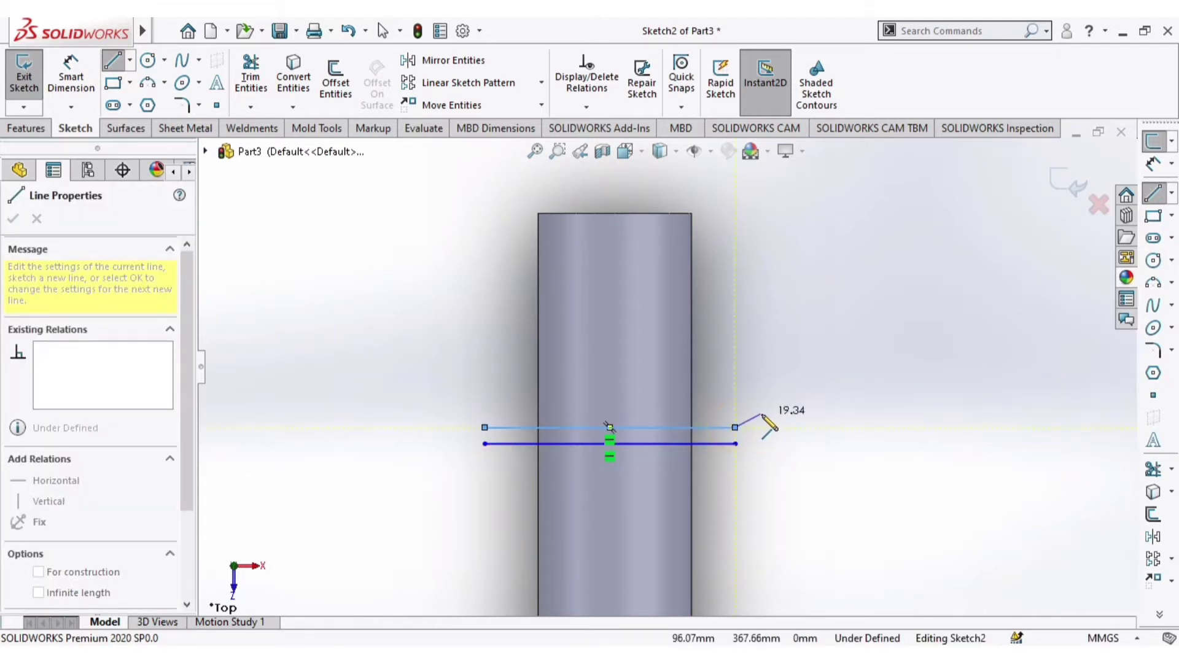
{"action": "key", "text": "Escape"}
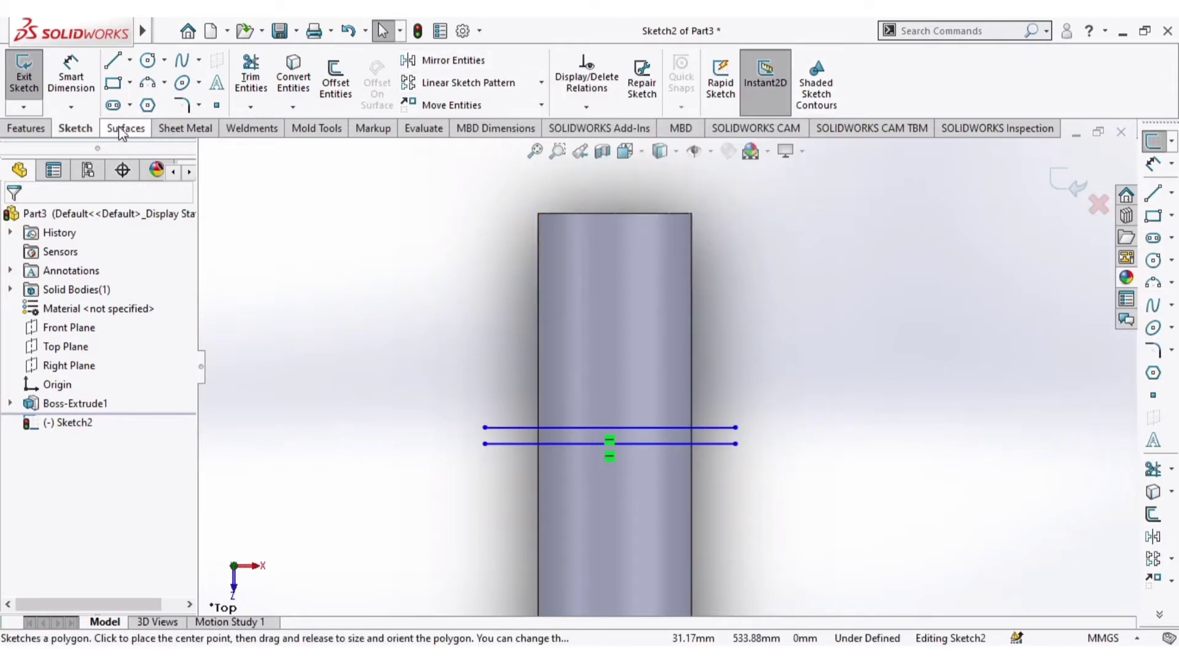
Split the rod's cylindrical face with a Projection split line, using the sketch of the two parallel lines
{"action": "left_click", "coordinate": [42, 74]}
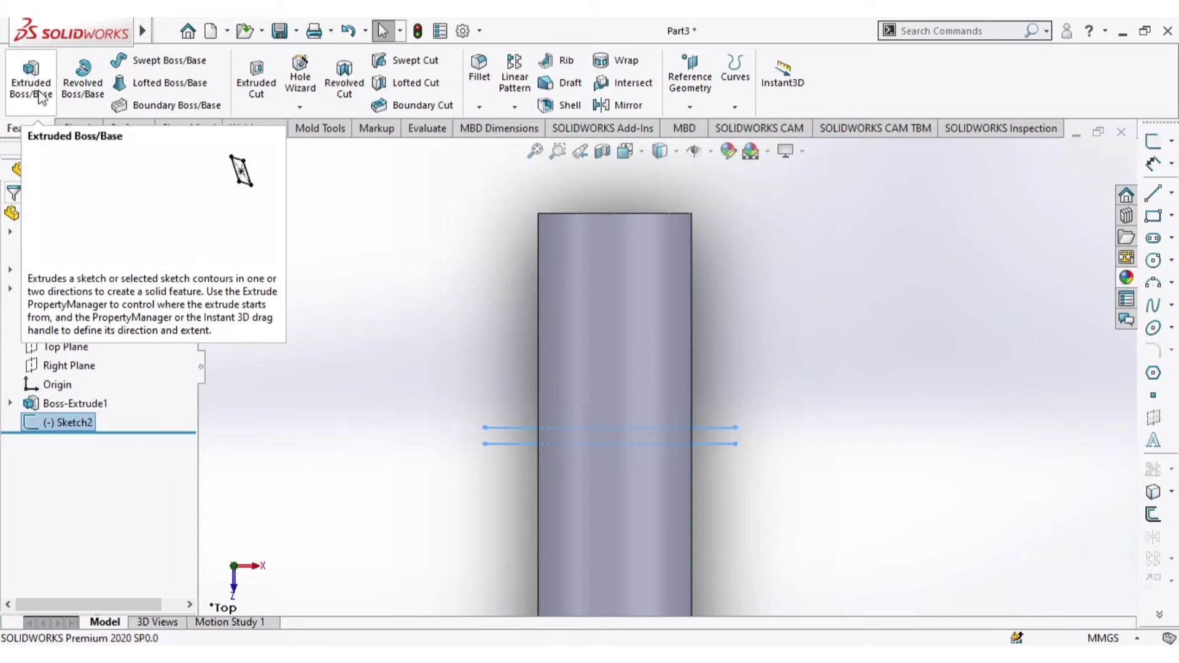
{"action": "left_click", "coordinate": [734, 107]}
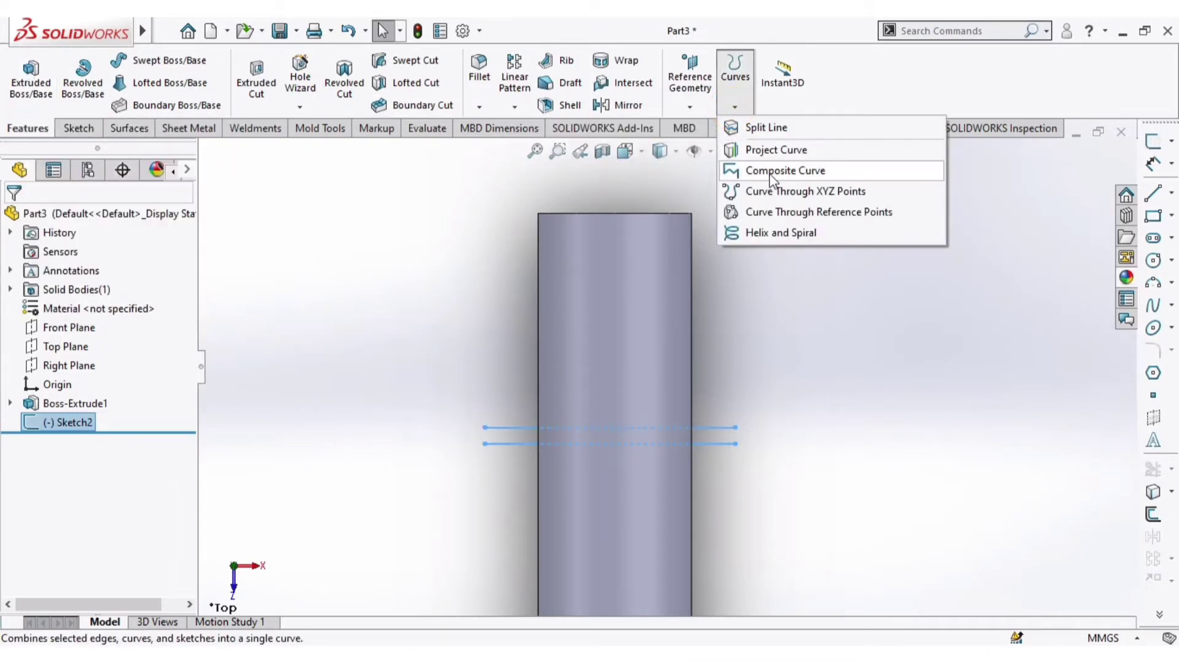
{"action": "left_click", "coordinate": [757, 127]}
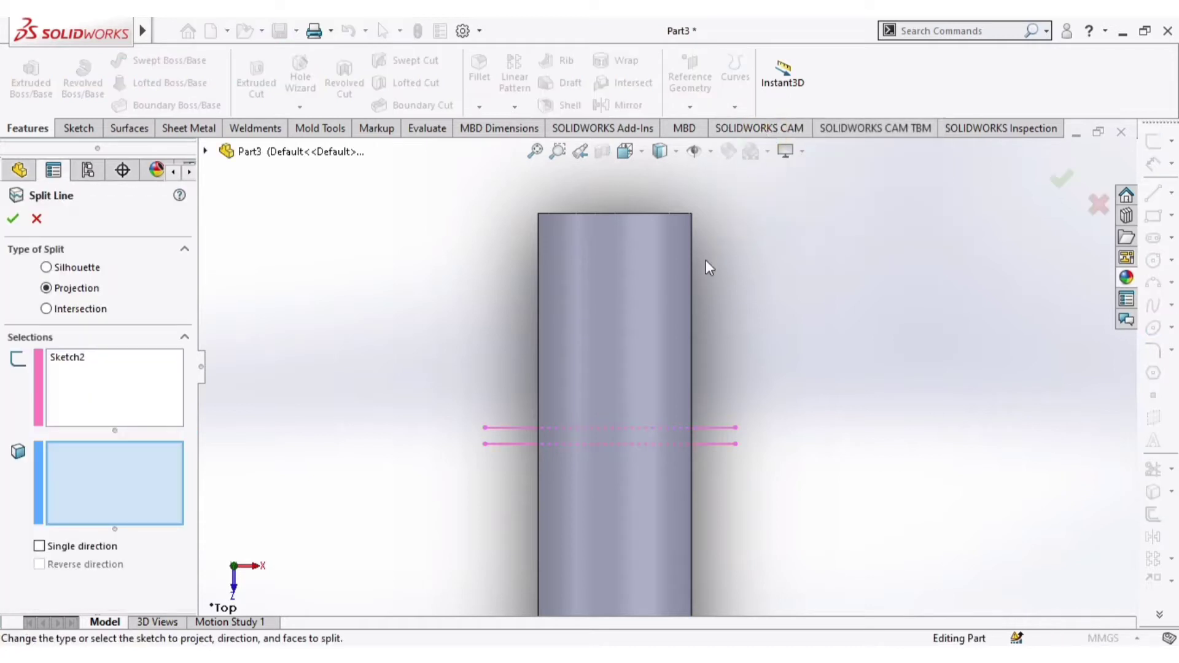
{"action": "left_click", "coordinate": [653, 342]}
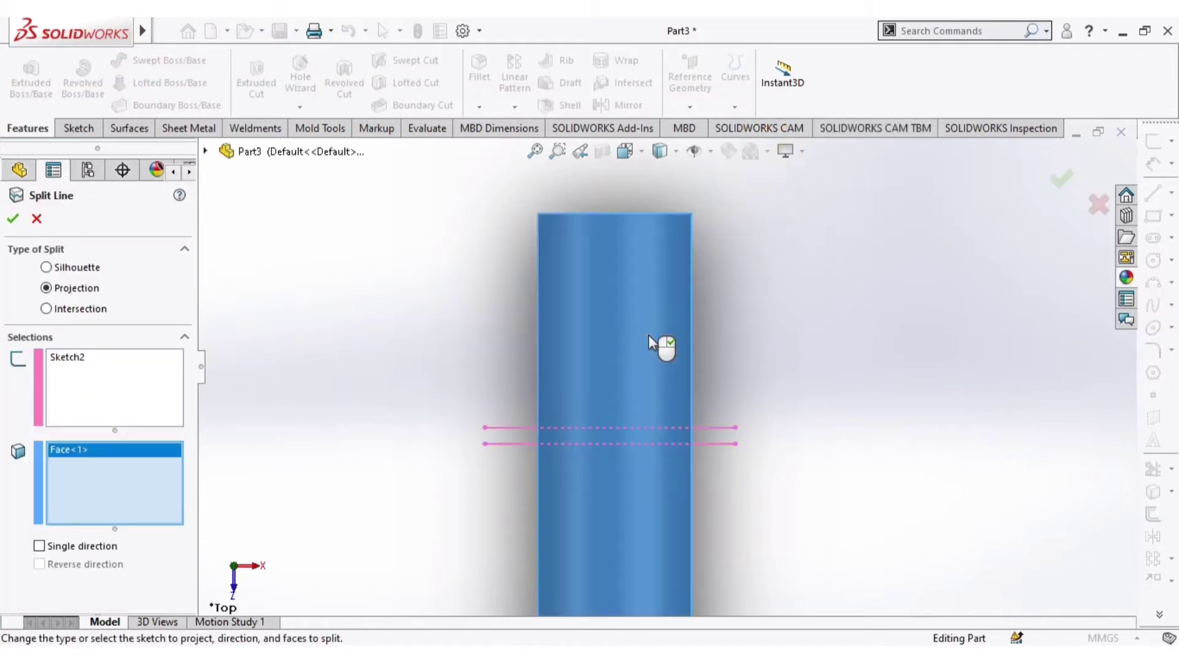
{"action": "left_click", "coordinate": [14, 219]}
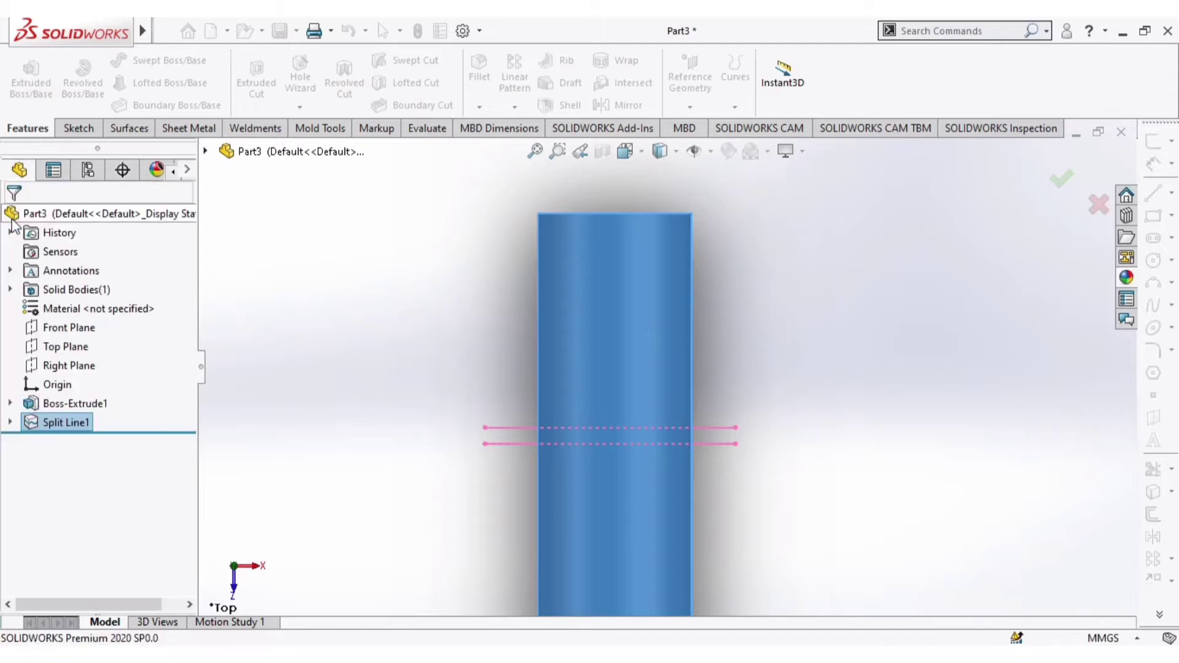
{"action": "middle_click_drag", "start_coordinate": [482, 389], "coordinate": [743, 395]}
{"action": "scroll", "coordinate": [657, 423], "scroll_direction": "down", "scroll_amount": 3}
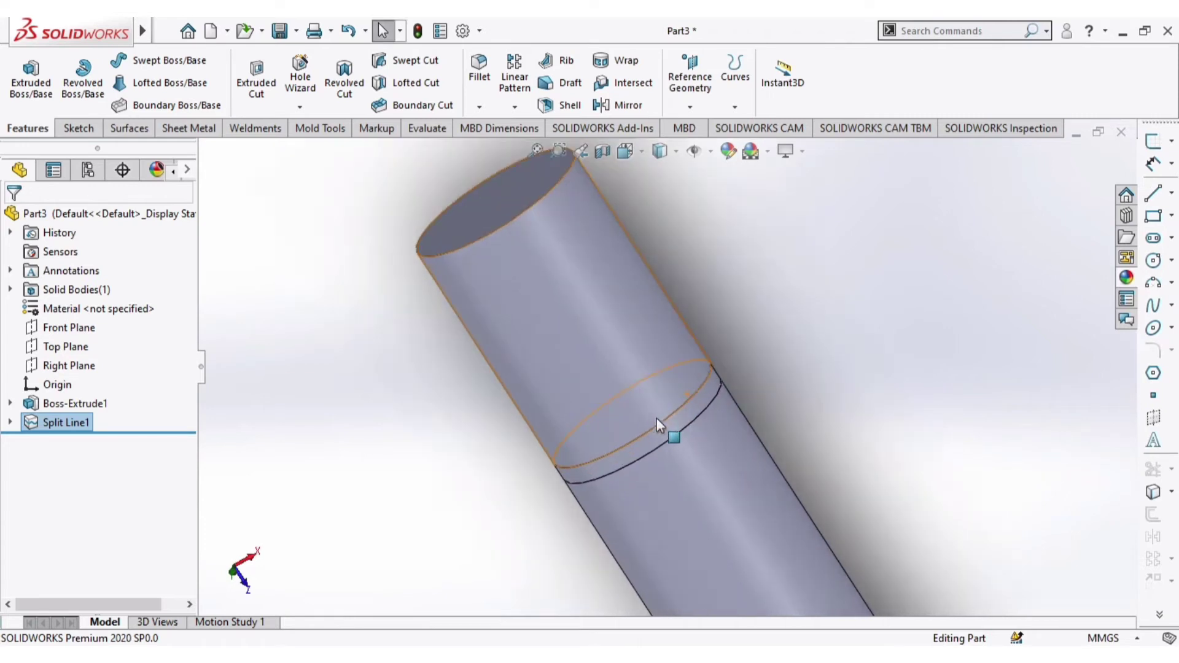
Apply a white colour to the face of the narrow band created by the split line
{"action": "left_click", "coordinate": [669, 426]}
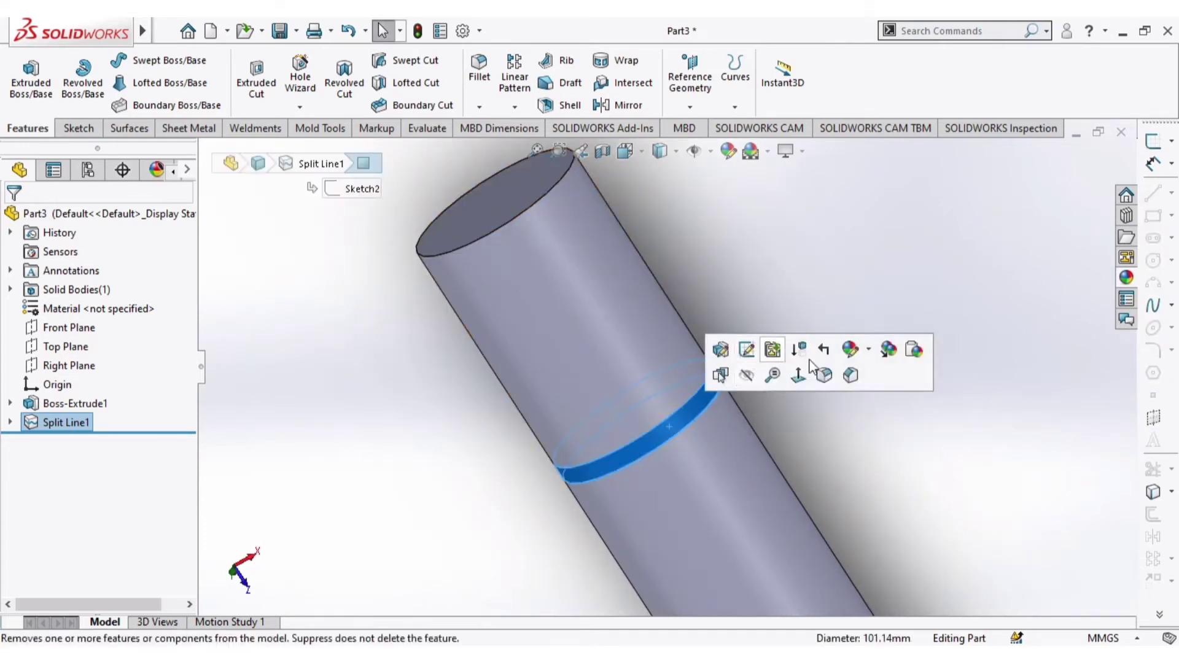
{"action": "left_click", "coordinate": [851, 350]}
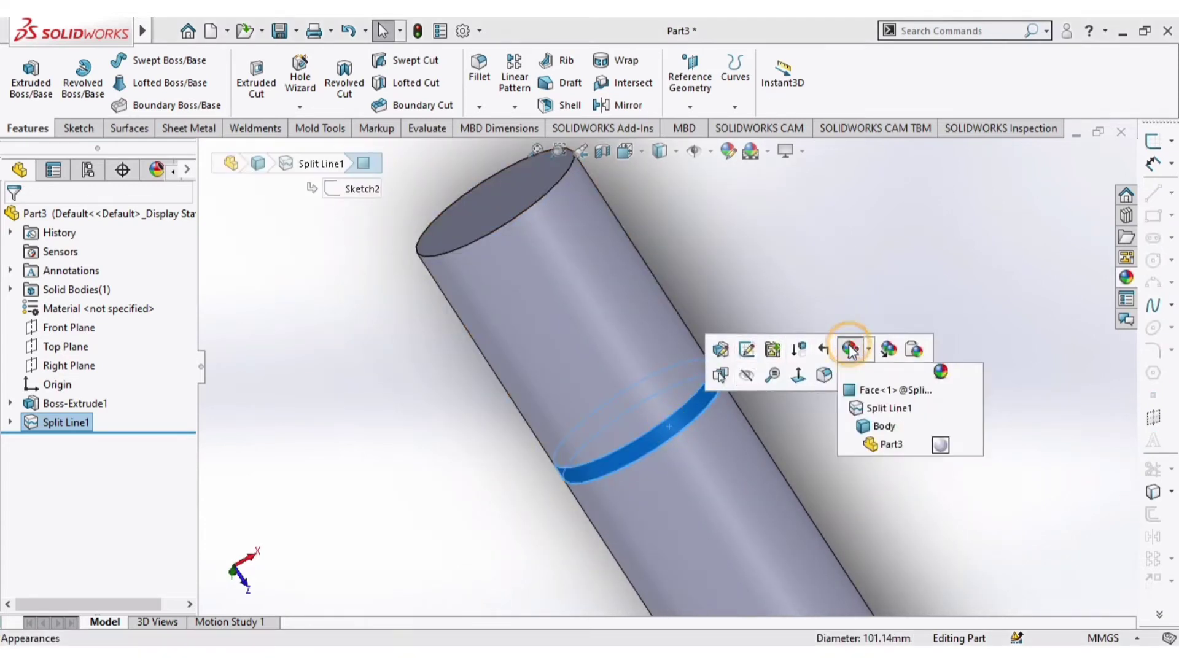
{"action": "left_click", "coordinate": [863, 390]}
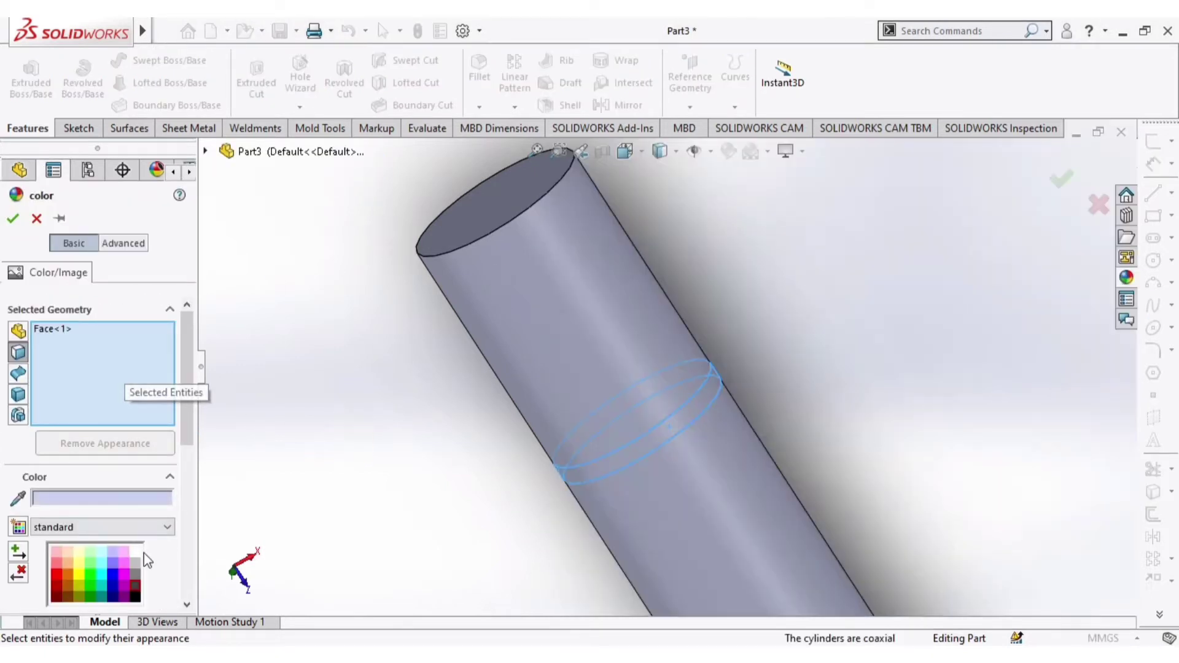
{"action": "left_click", "coordinate": [135, 552]}
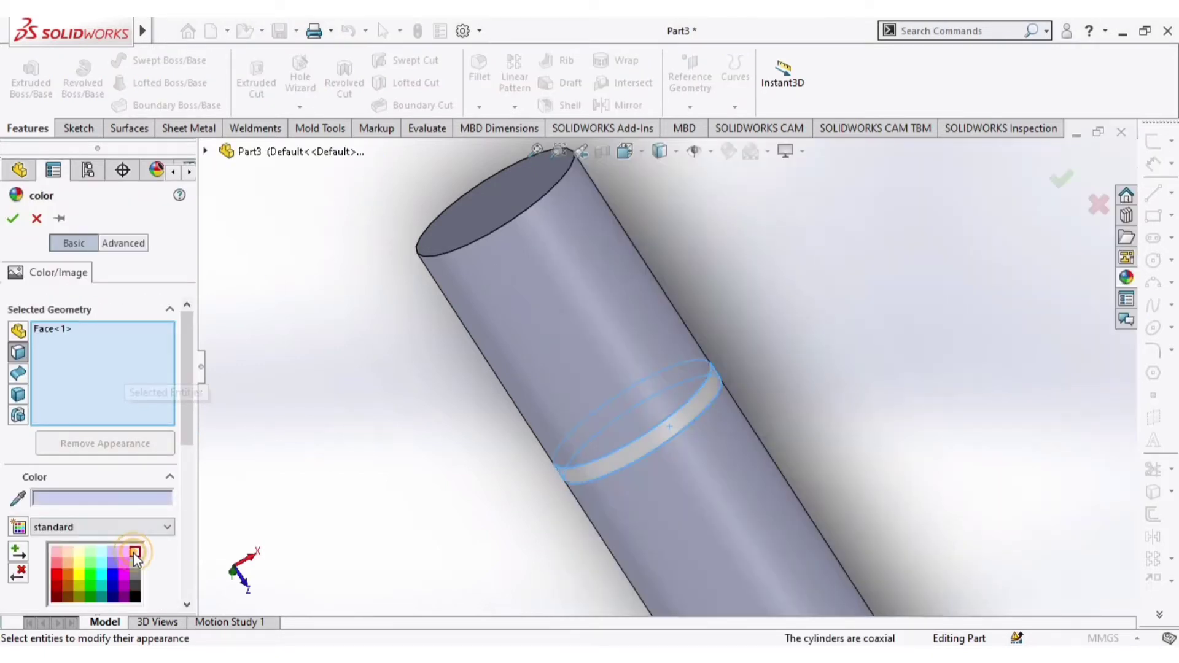
{"action": "left_click", "coordinate": [13, 218]}
{"action": "left_click", "coordinate": [332, 405]}
Apply a black colour to the short cylindrical face between the white band and the rod's negative-Z end
{"action": "middle_click_drag", "start_coordinate": [468, 454], "coordinate": [468, 394]}
{"action": "middle_click_drag", "start_coordinate": [694, 290], "coordinate": [711, 282]}
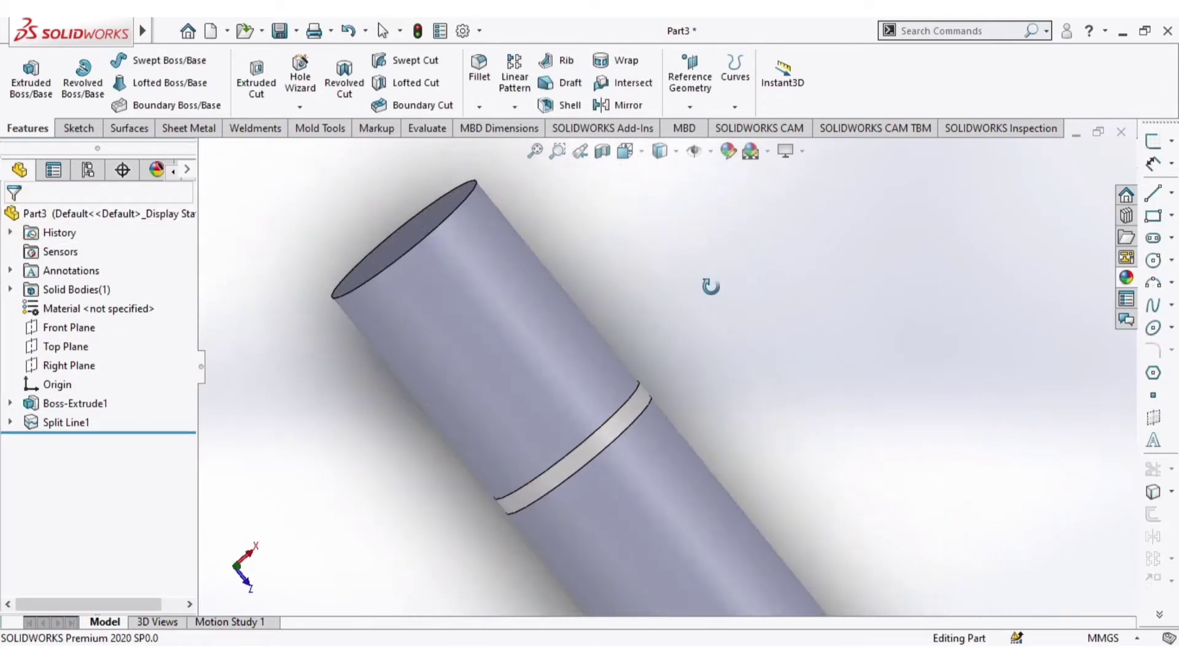
{"action": "left_click", "coordinate": [478, 338]}
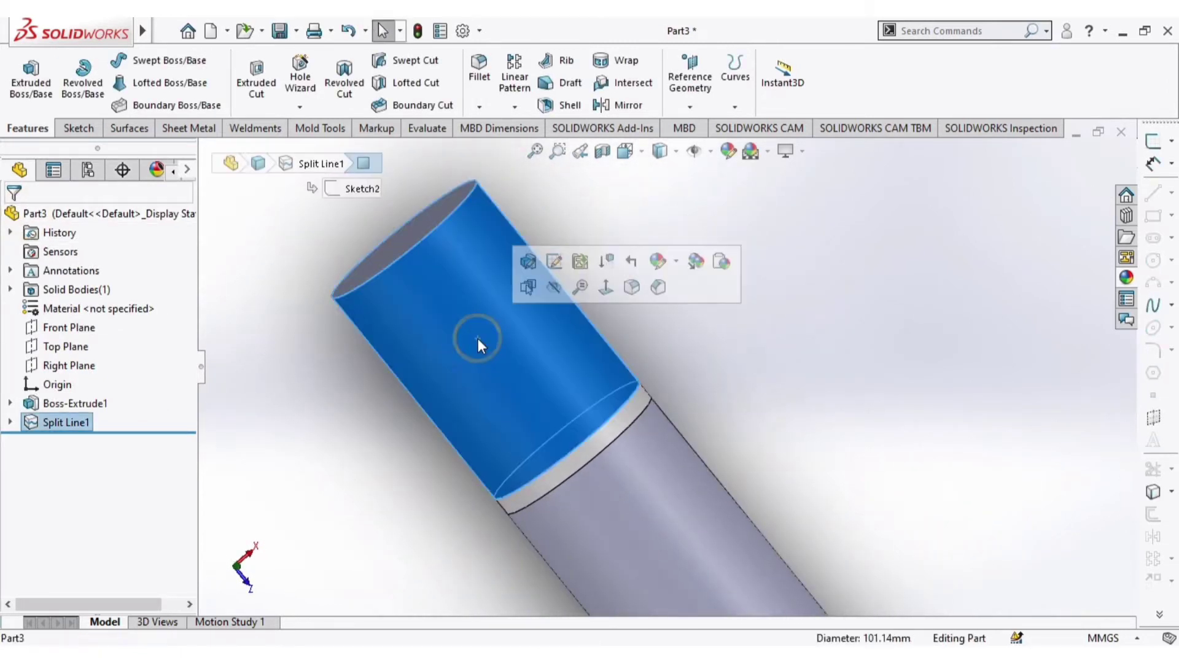
{"action": "left_click", "coordinate": [659, 263]}
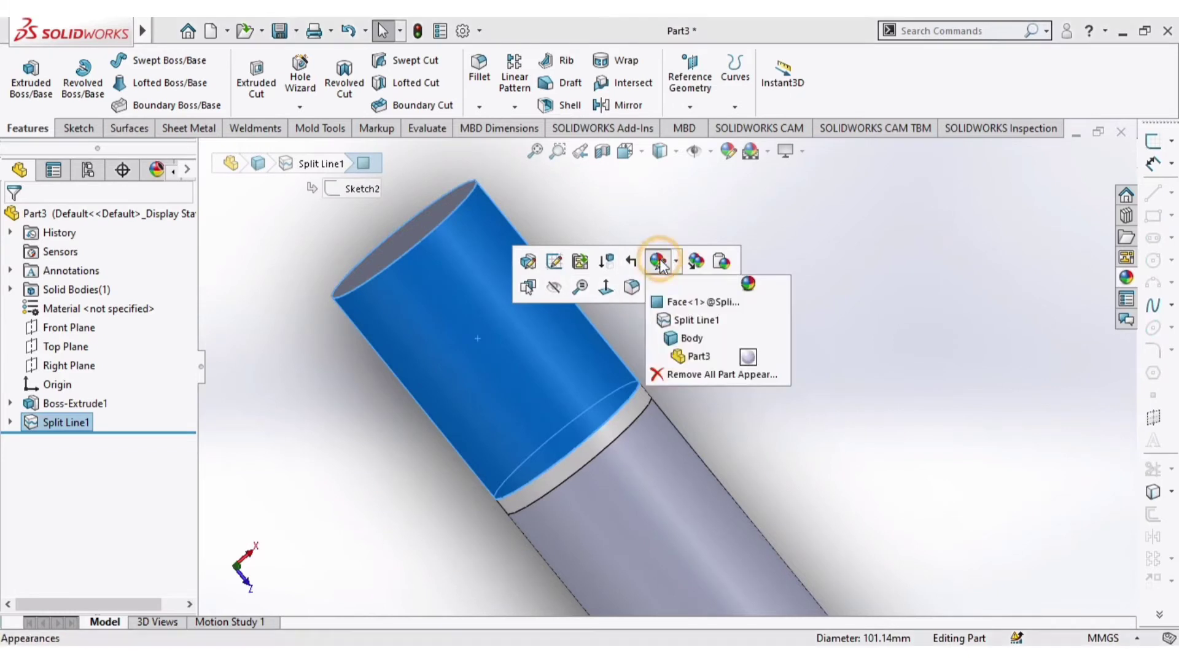
{"action": "left_click", "coordinate": [692, 302]}
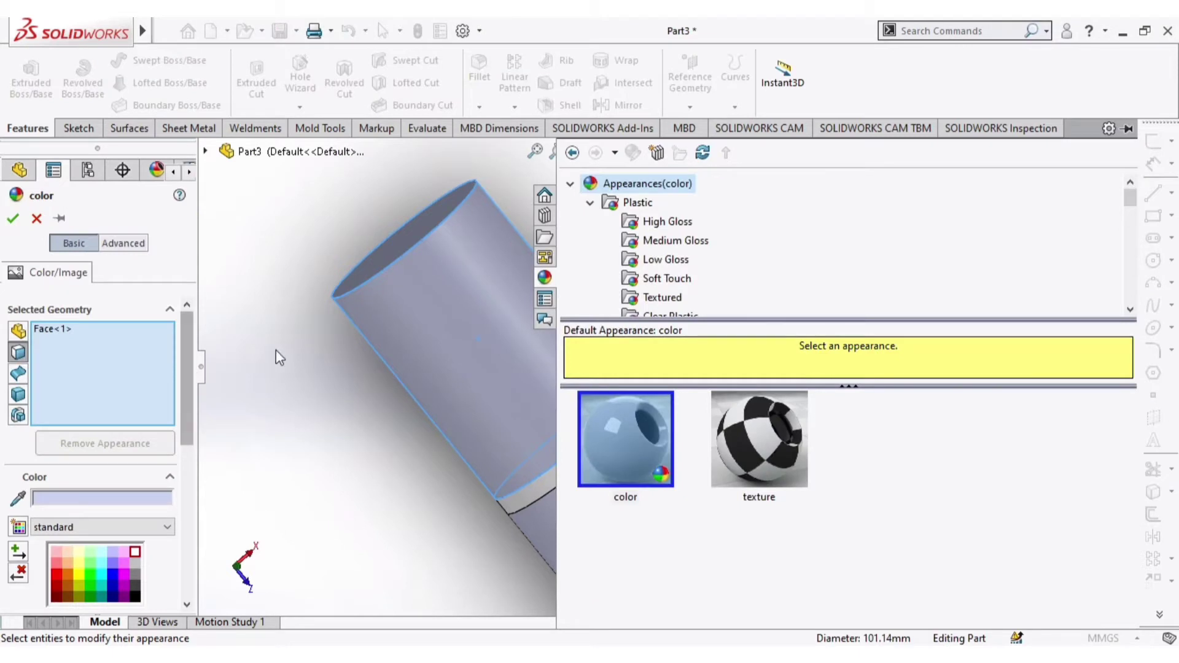
{"action": "left_click", "coordinate": [289, 415]}
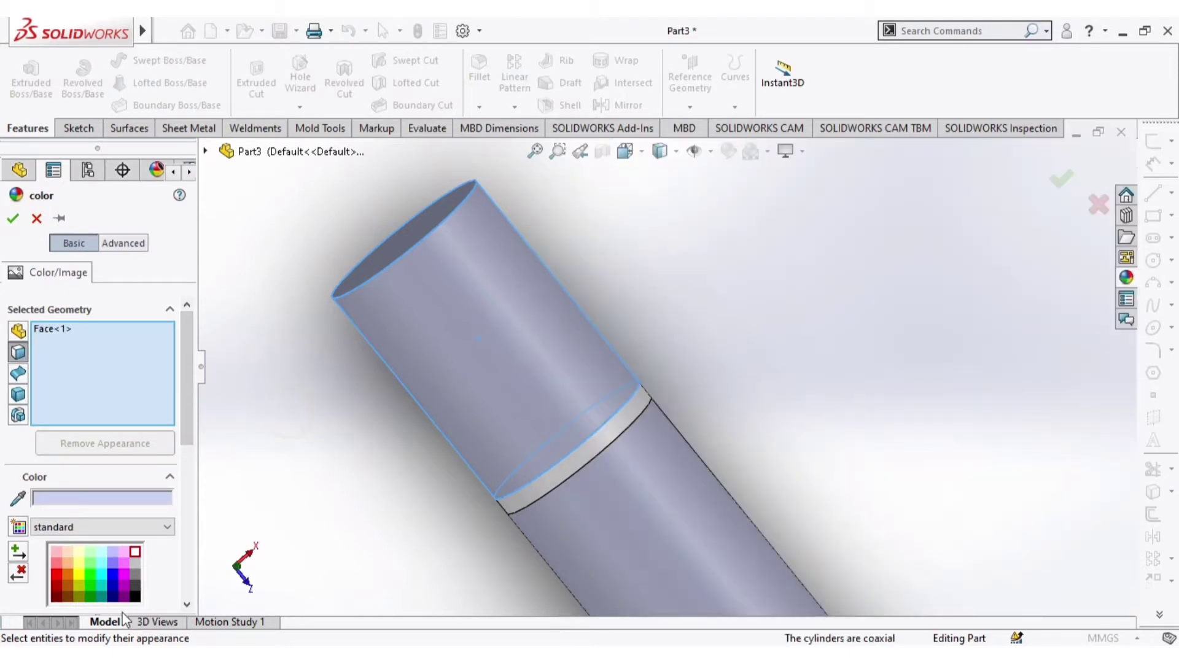
{"action": "left_click", "coordinate": [135, 598]}
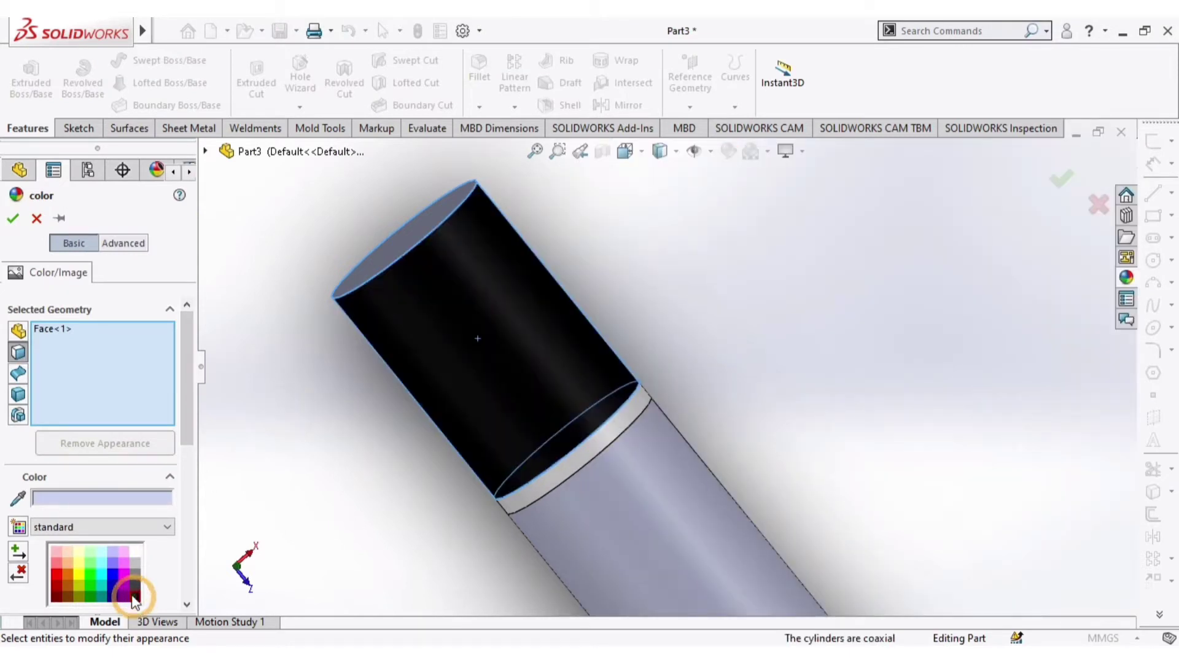
{"action": "left_click", "coordinate": [12, 220]}
Start a sketch on the Right Plane and orient the view normal to it
{"action": "scroll", "coordinate": [749, 335], "scroll_direction": "up", "scroll_amount": 5}
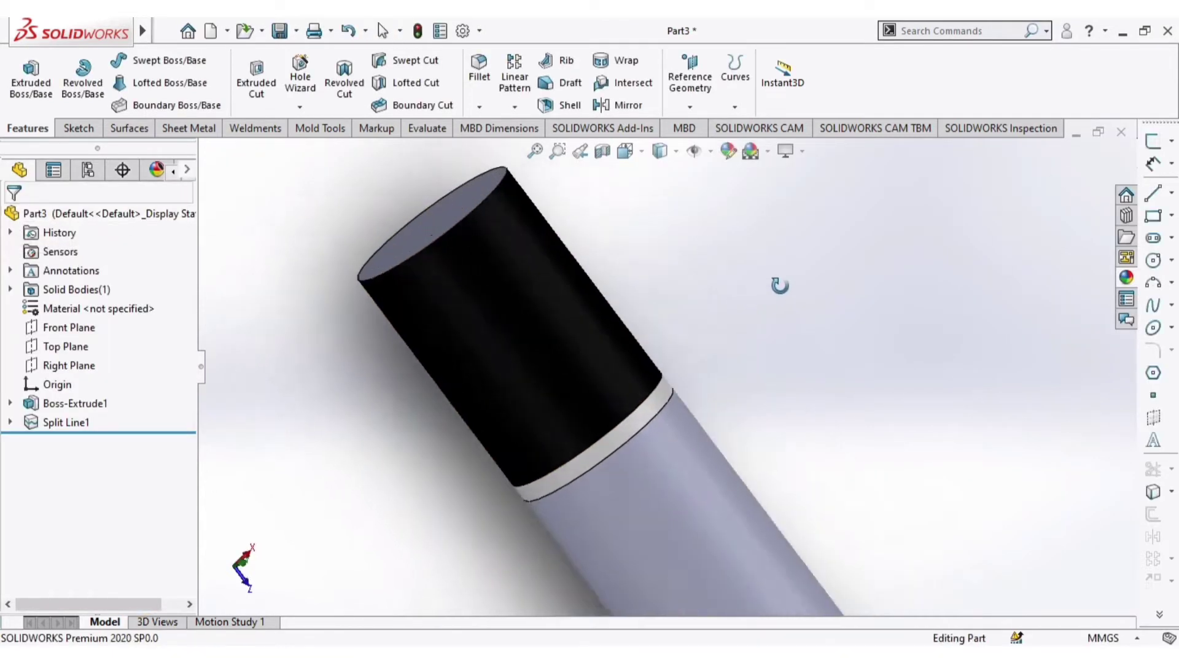
{"action": "scroll", "coordinate": [806, 344], "scroll_direction": "up", "scroll_amount": 2}
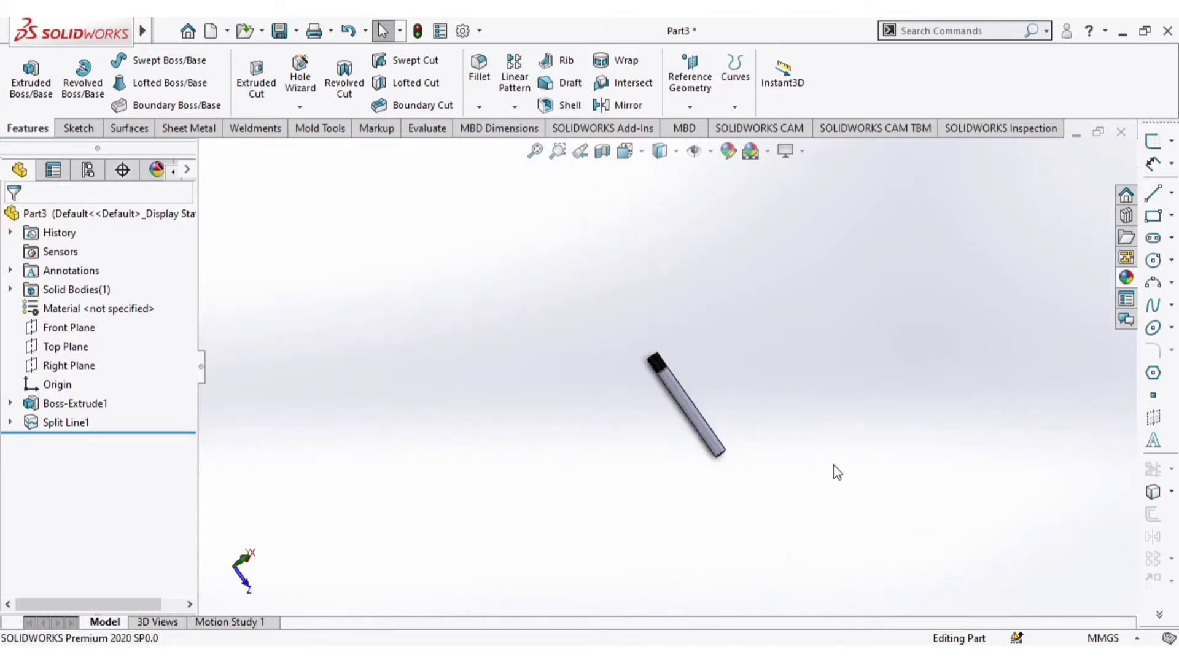
{"action": "middle_click_drag", "start_coordinate": [834, 474], "coordinate": [653, 409]}
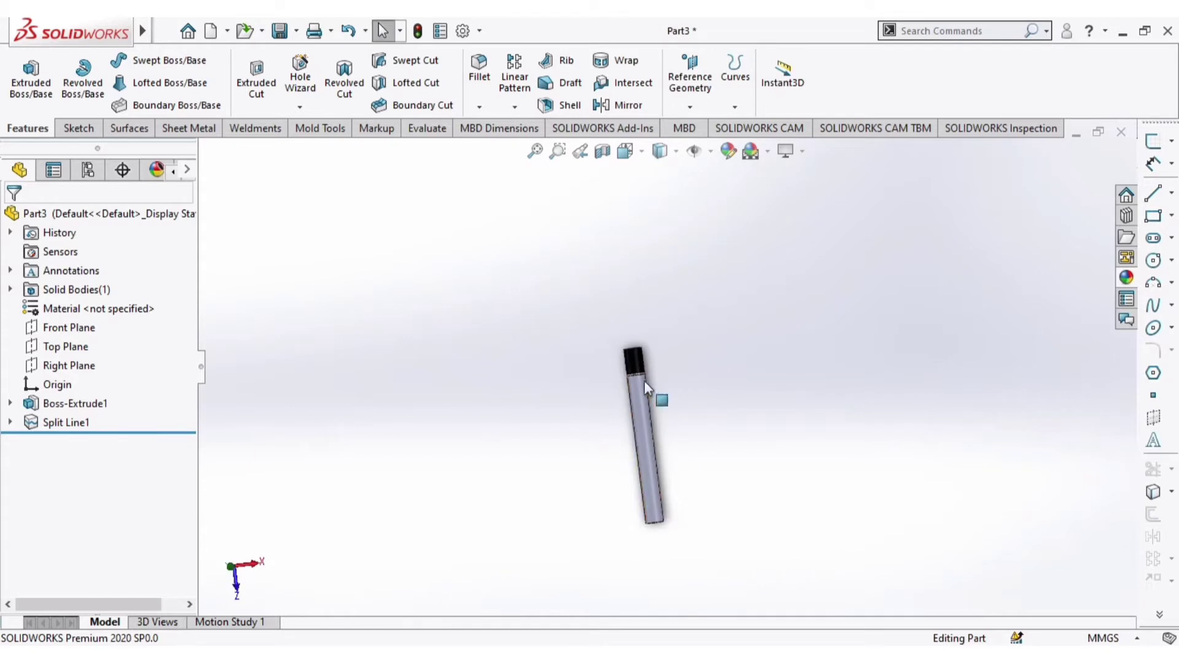
{"action": "scroll", "coordinate": [647, 368], "scroll_direction": "down", "scroll_amount": 6}
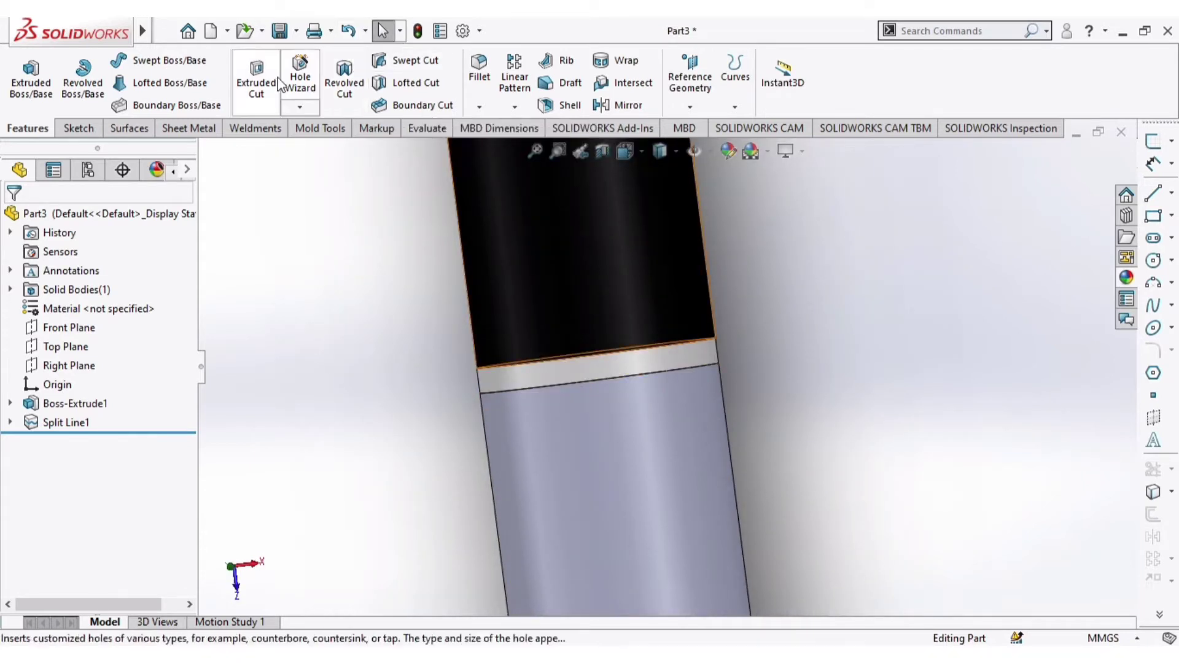
{"action": "left_click", "coordinate": [61, 367]}
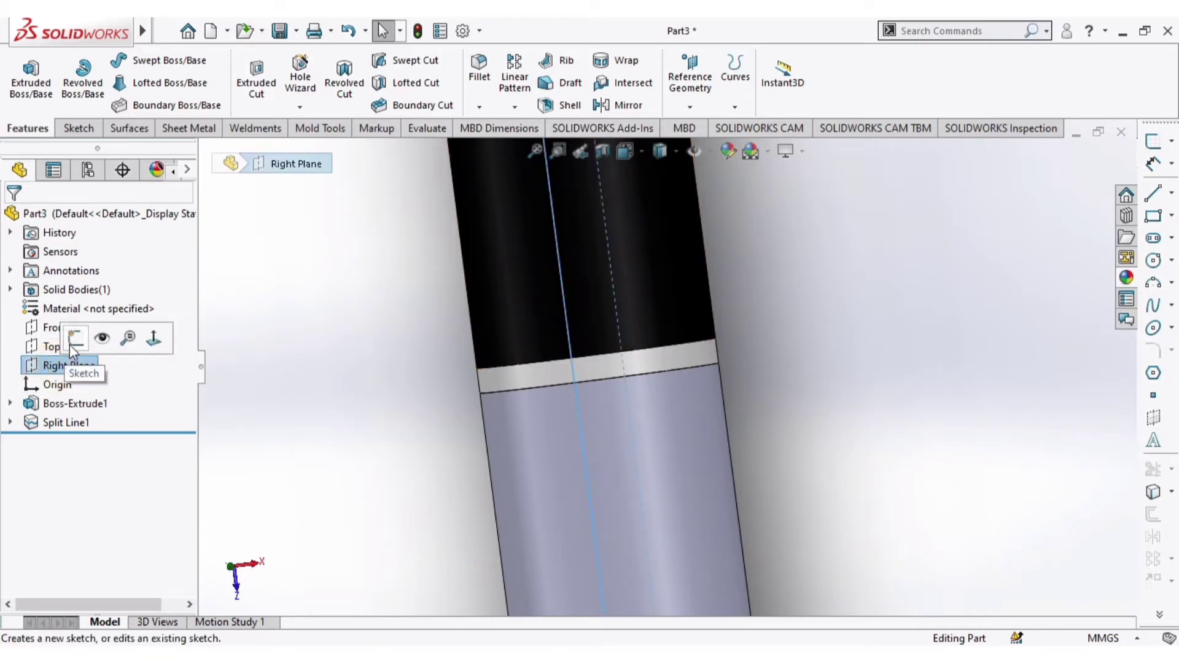
{"action": "left_click", "coordinate": [69, 344]}
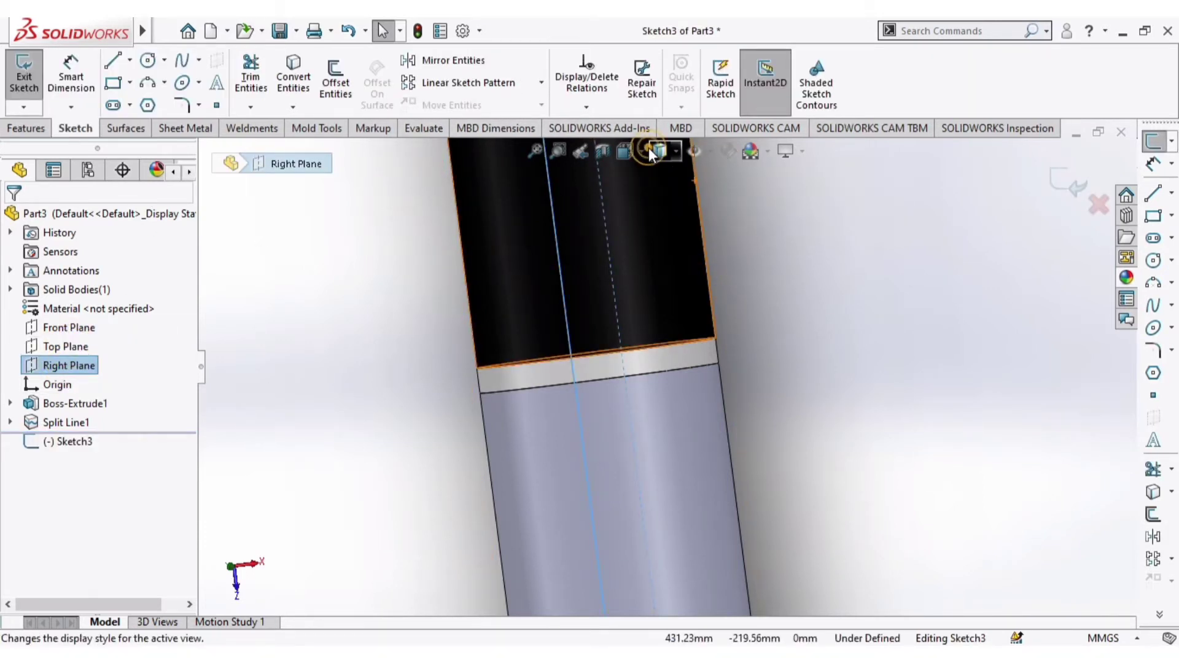
{"action": "mouse_move", "coordinate": [660, 151]}
{"action": "mouse_move", "coordinate": [625, 151]}
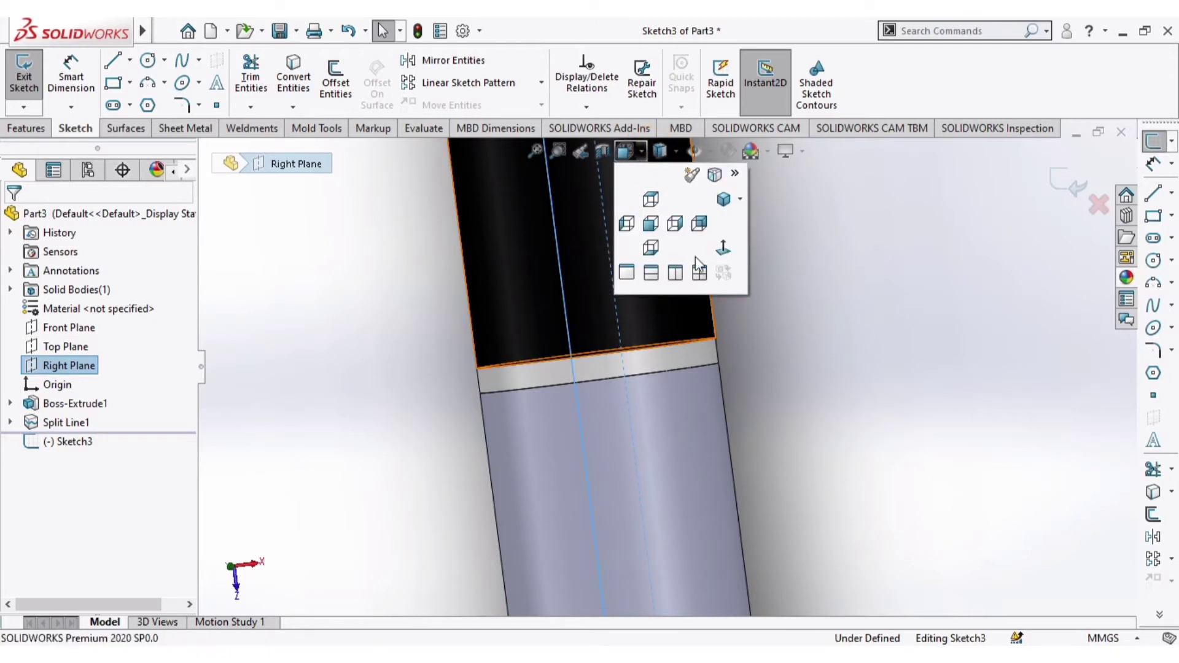
{"action": "left_click", "coordinate": [724, 248]}
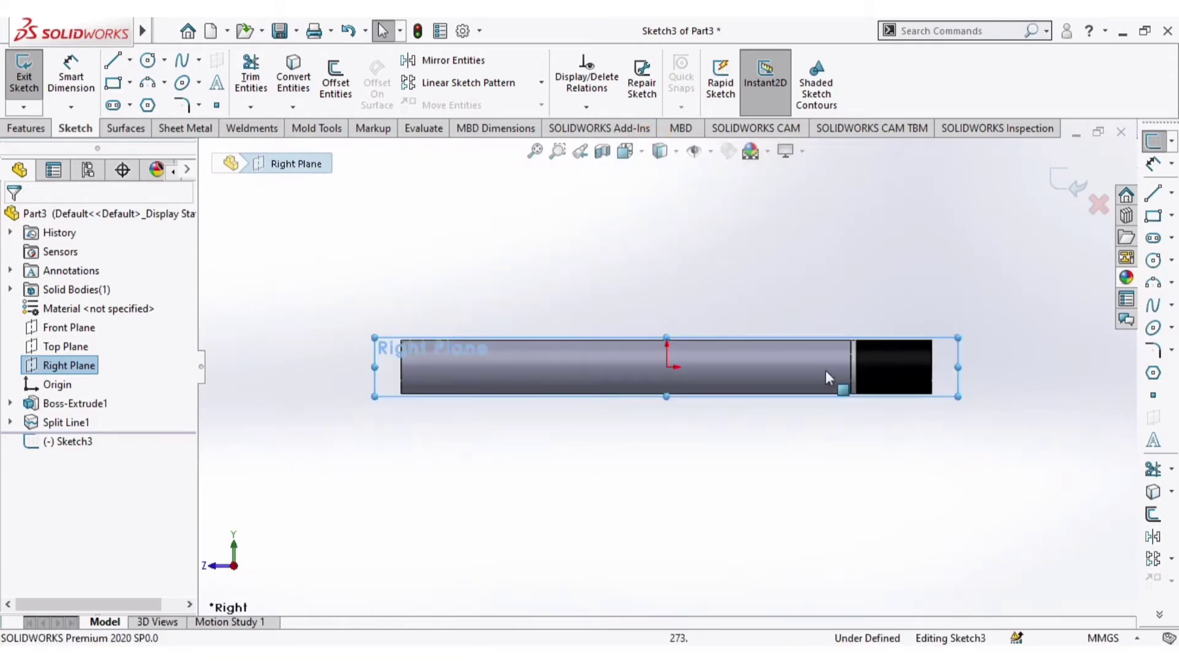
Draw a vertical line across the rod on the positive-Z side of the white band, extending past both edges, and exit the sketch
{"action": "scroll", "coordinate": [866, 349], "scroll_direction": "down", "scroll_amount": 5}
{"action": "scroll", "coordinate": [856, 350], "scroll_direction": "up", "scroll_amount": 3}
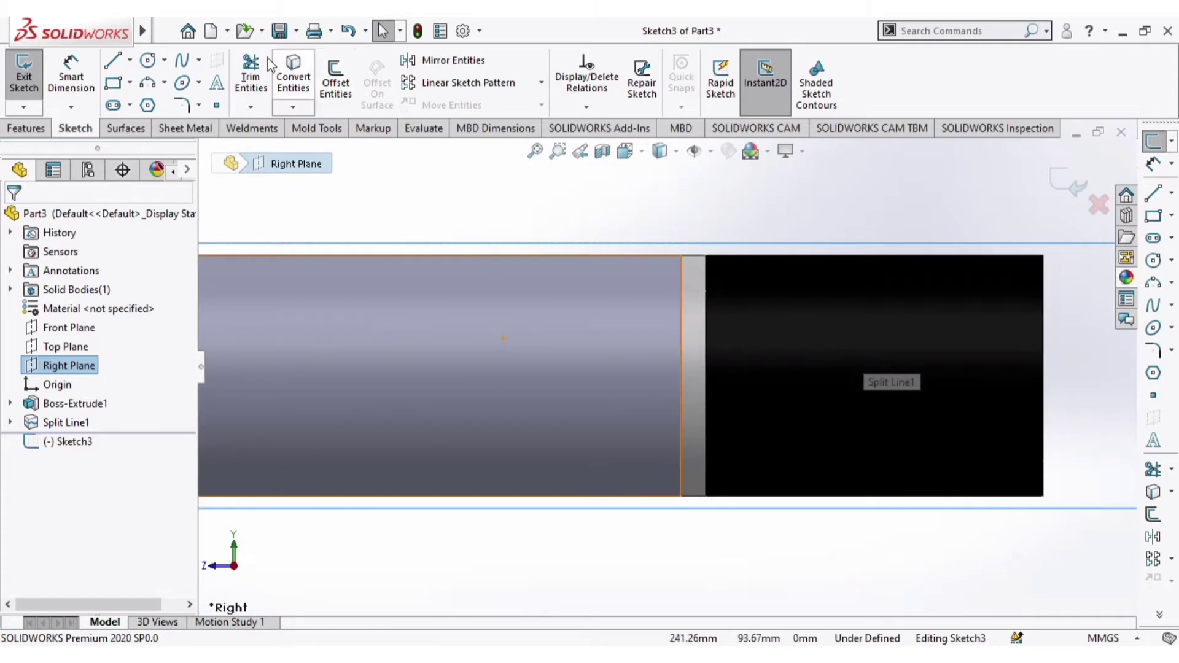
{"action": "left_click", "coordinate": [111, 61]}
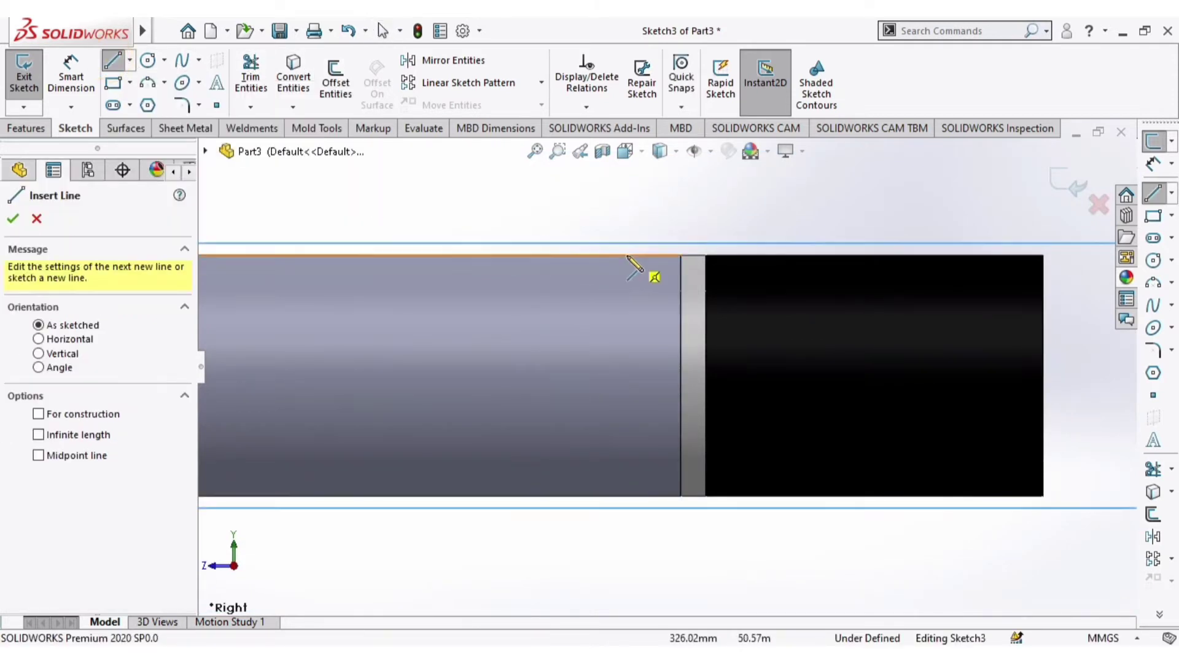
{"action": "left_click", "coordinate": [622, 232]}
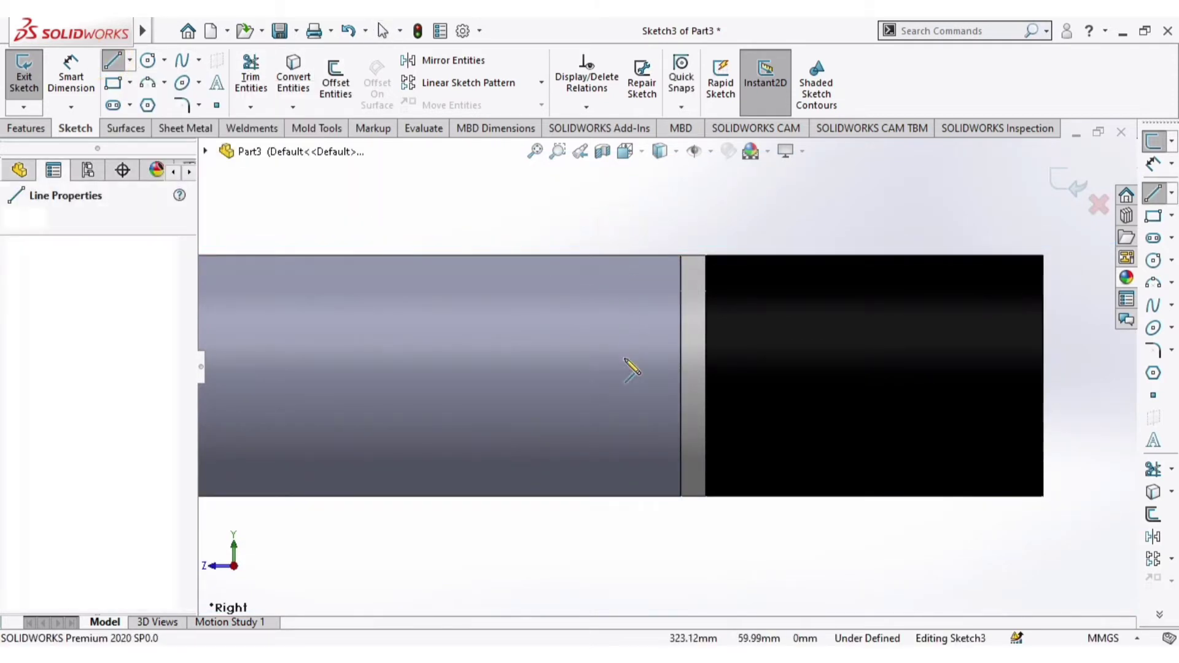
{"action": "left_click", "coordinate": [623, 545]}
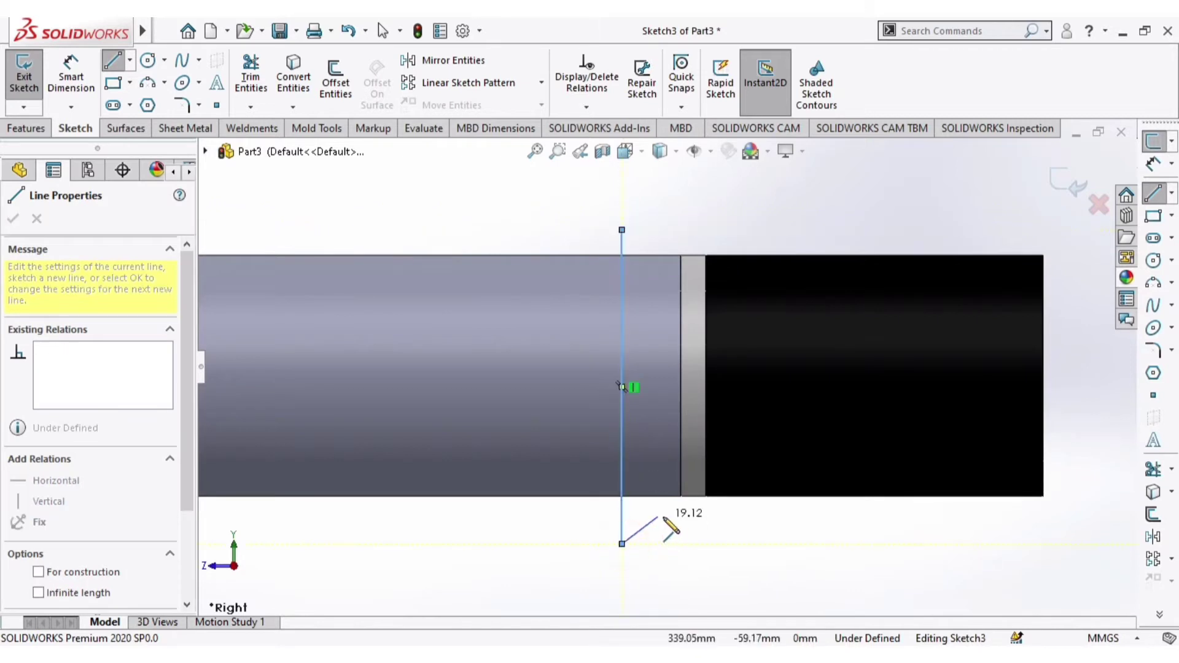
{"action": "key", "text": "Escape"}
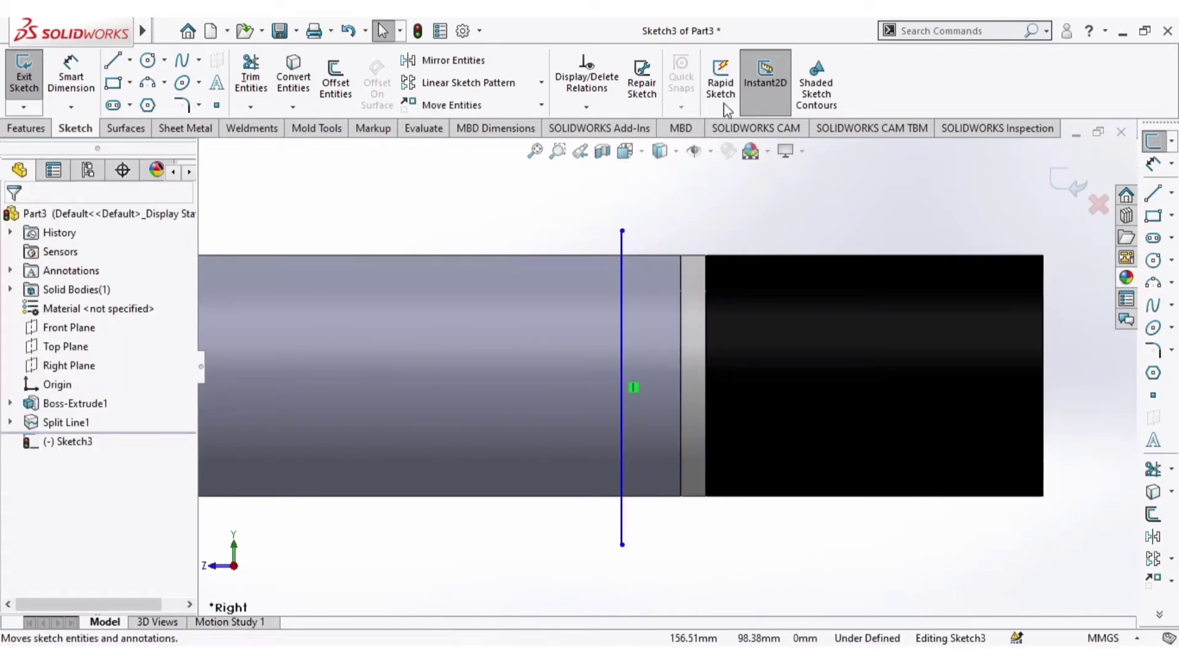
{"action": "left_click", "coordinate": [24, 80]}
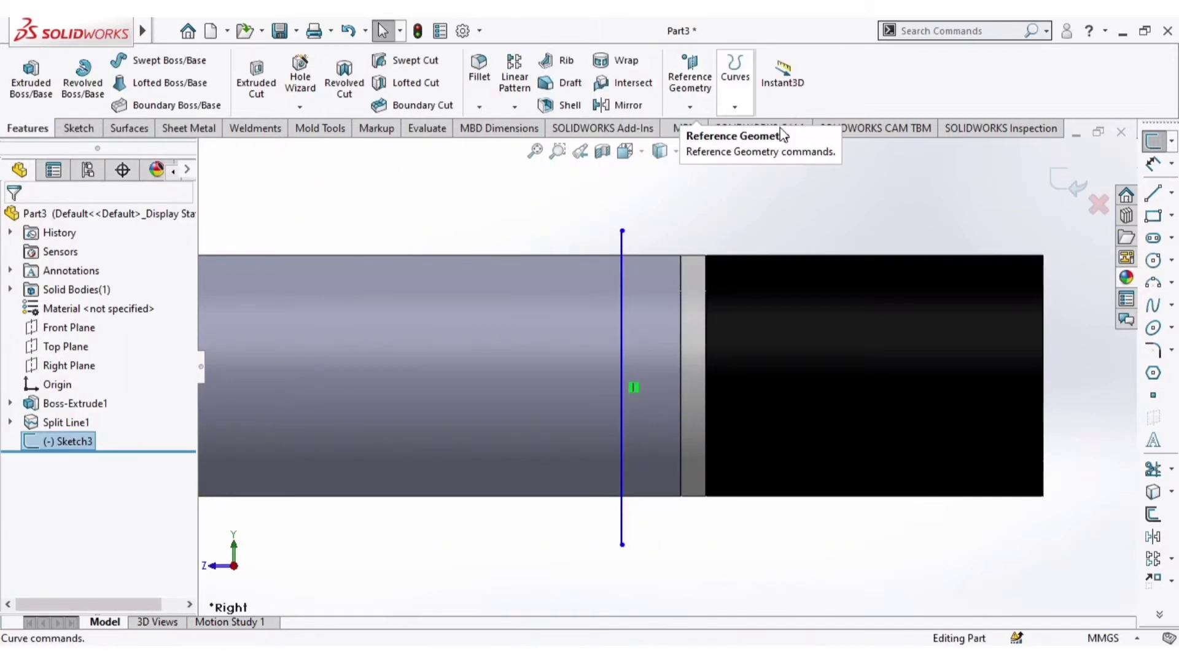
Split the rod's long uncoloured cylindrical face with a Projection split line, using the single-line sketch
{"action": "left_click", "coordinate": [743, 107]}
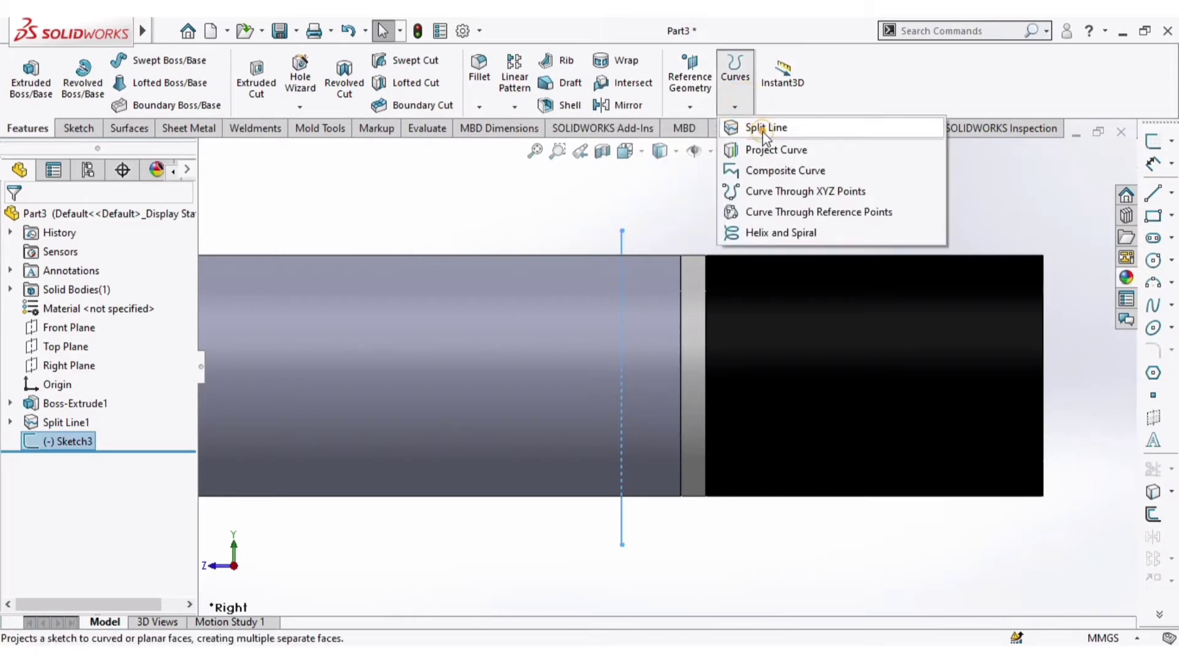
{"action": "left_click", "coordinate": [765, 129]}
{"action": "left_click", "coordinate": [658, 329]}
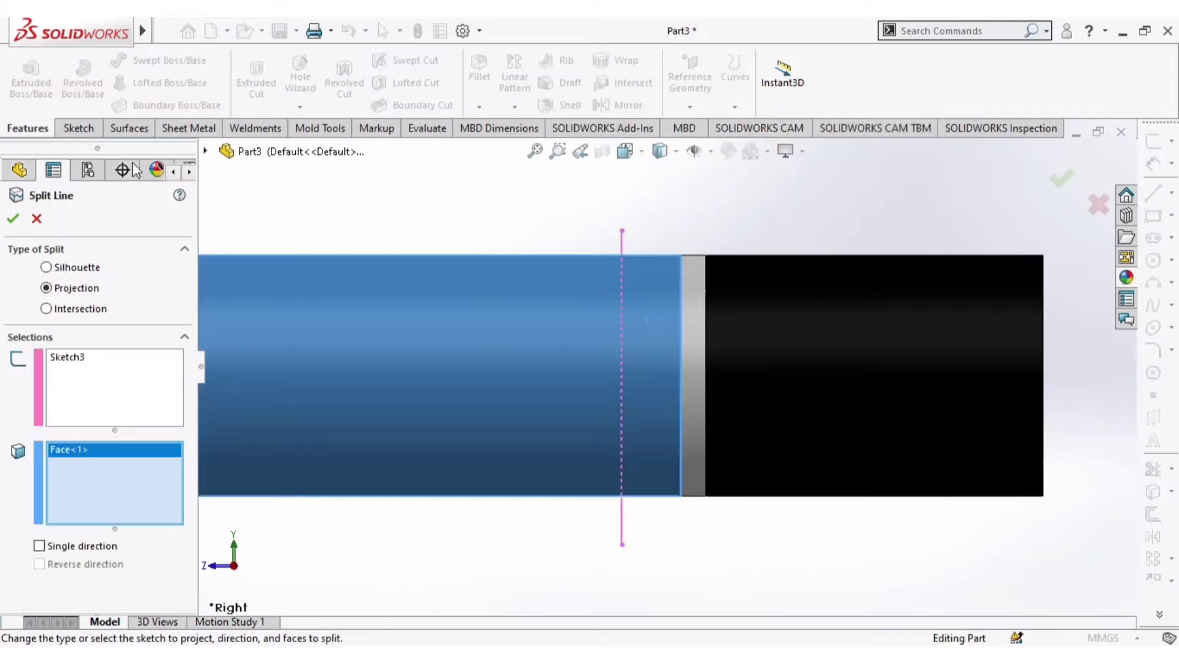
{"action": "left_click", "coordinate": [14, 219]}
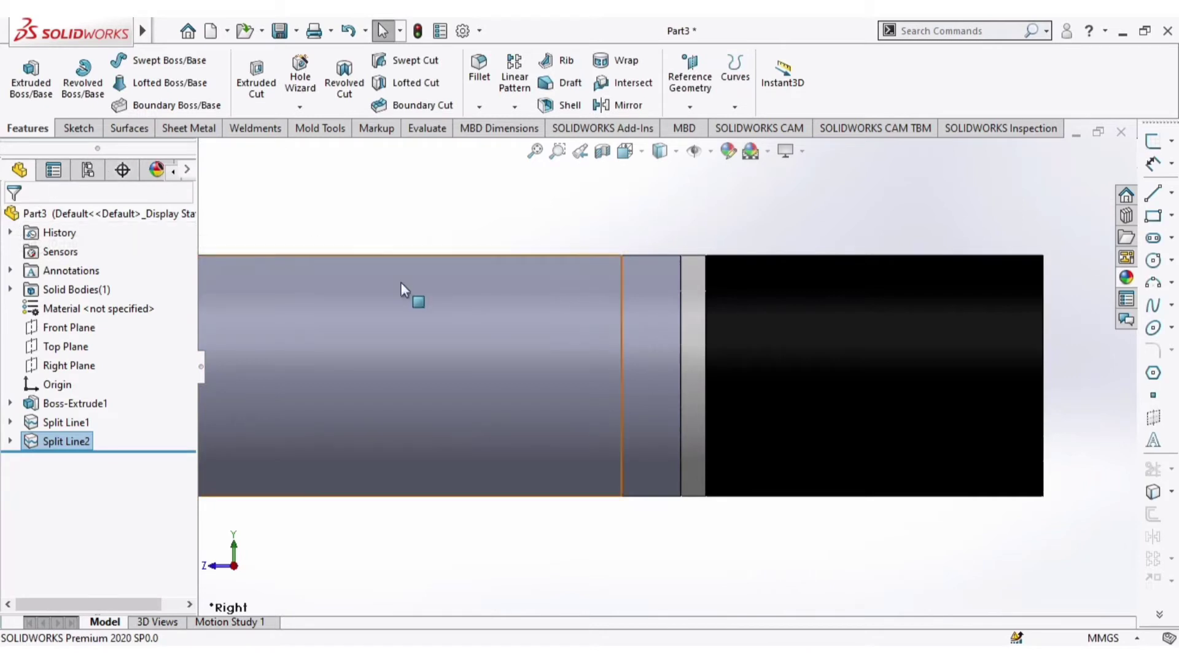
Apply a white colour to the newly split band face next to the first white band
{"action": "left_click", "coordinate": [638, 321]}
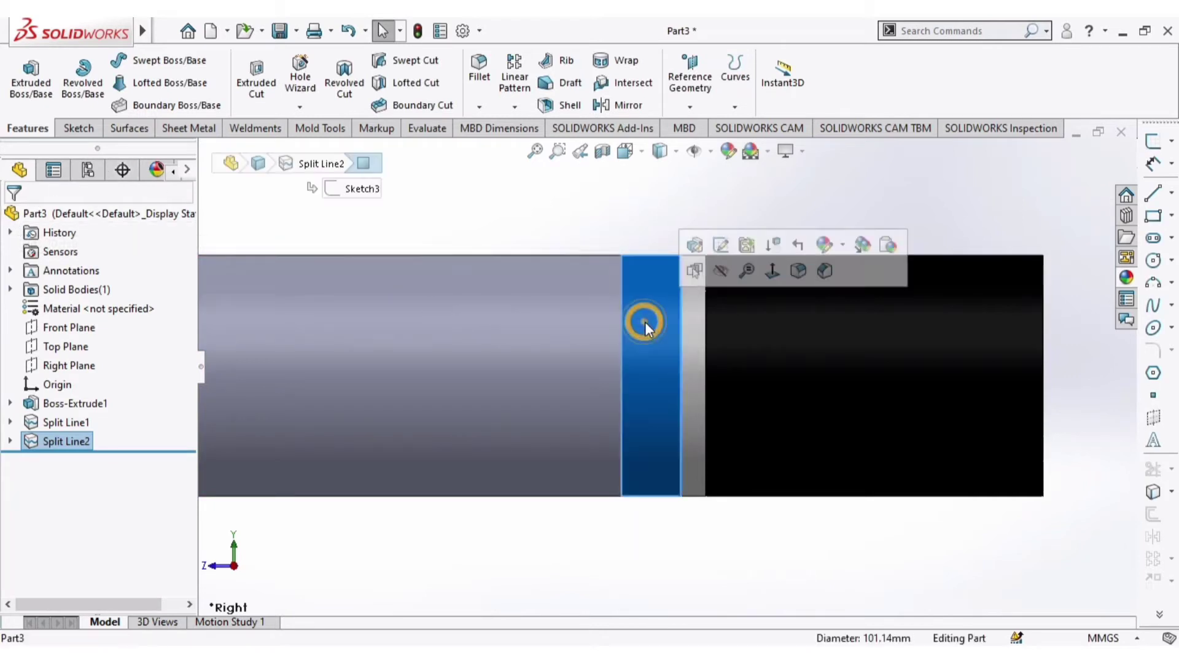
{"action": "left_click", "coordinate": [825, 247]}
{"action": "left_click", "coordinate": [860, 303]}
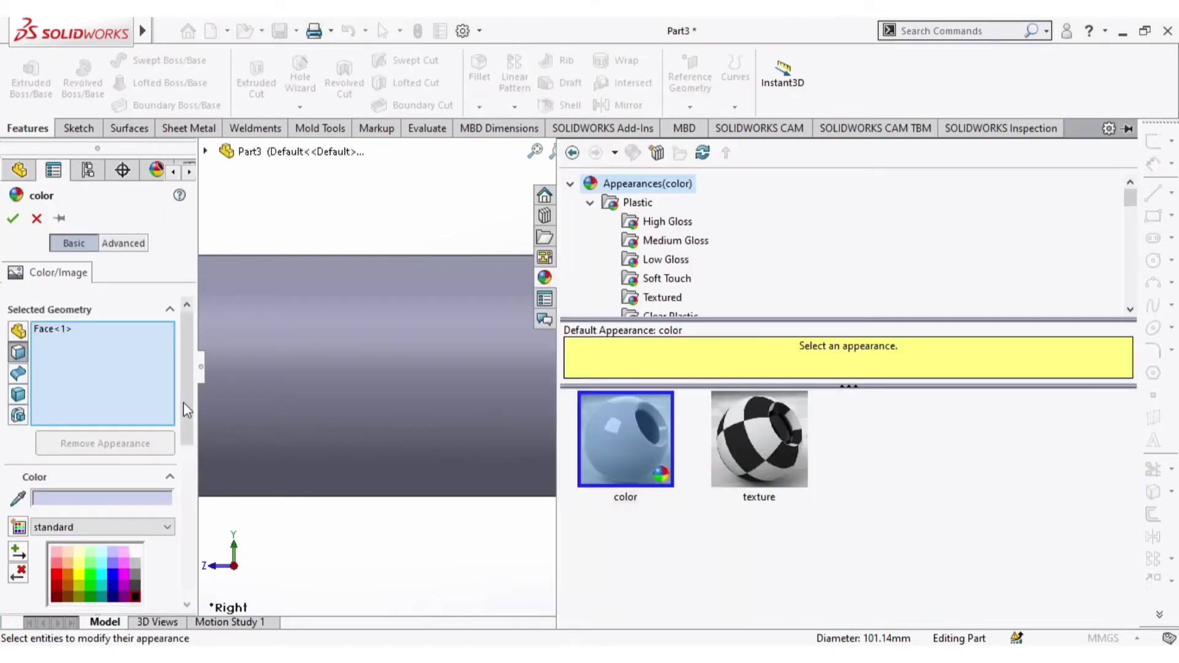
{"action": "left_click", "coordinate": [136, 552]}
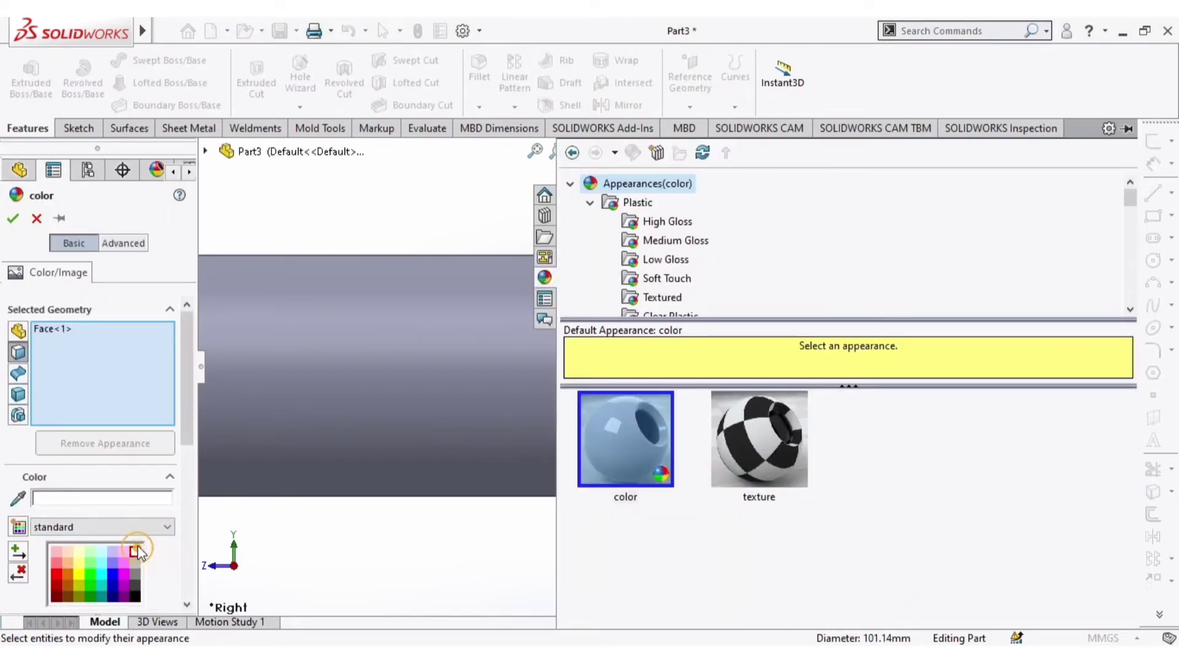
{"action": "left_click", "coordinate": [12, 218]}
Create a reference plane offset 70 mm from the Top Plane
{"action": "scroll", "coordinate": [852, 414], "scroll_direction": "up", "scroll_amount": 3}
{"action": "middle_click_drag", "start_coordinate": [802, 442], "coordinate": [755, 513]}
{"action": "scroll", "coordinate": [704, 473], "scroll_direction": "up", "scroll_amount": 3}
{"action": "scroll", "coordinate": [584, 418], "scroll_direction": "down", "scroll_amount": 2}
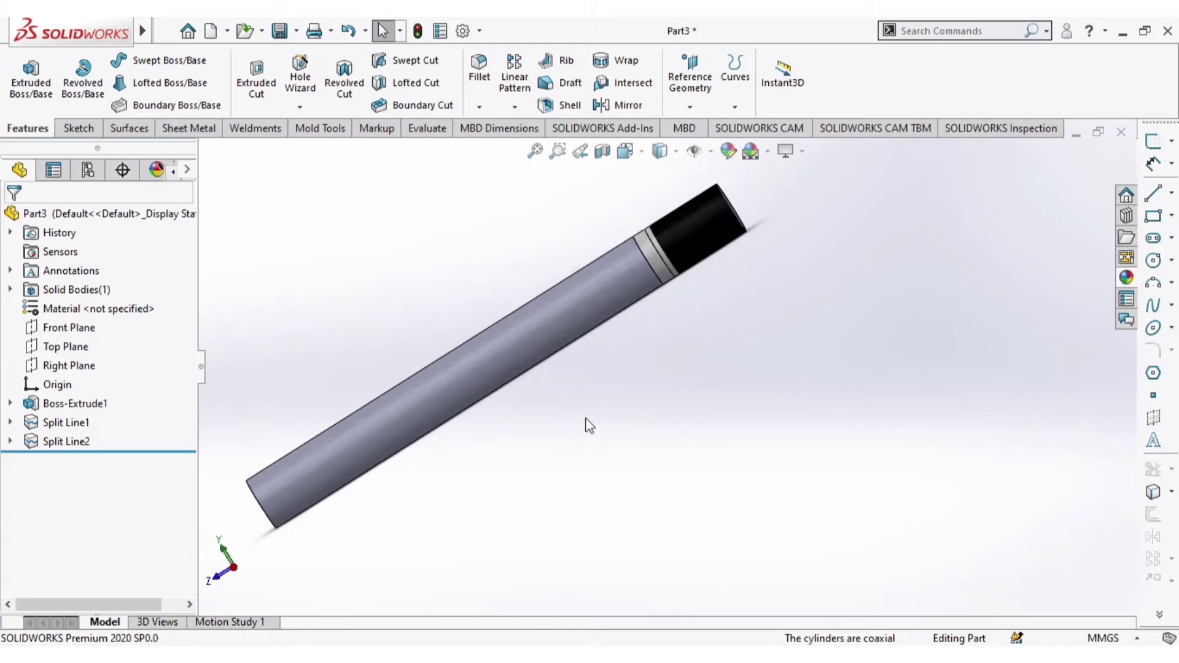
{"action": "scroll", "coordinate": [614, 429], "scroll_direction": "up", "scroll_amount": 2}
{"action": "middle_click_drag", "start_coordinate": [555, 440], "coordinate": [635, 568]}
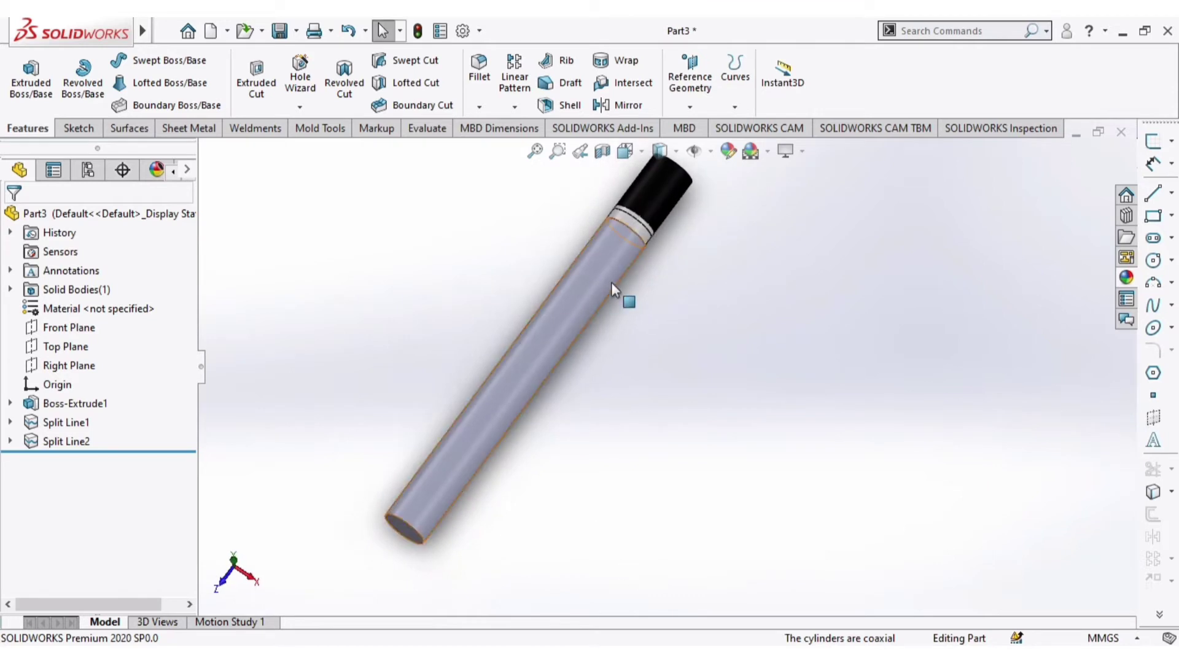
{"action": "left_click", "coordinate": [72, 347]}
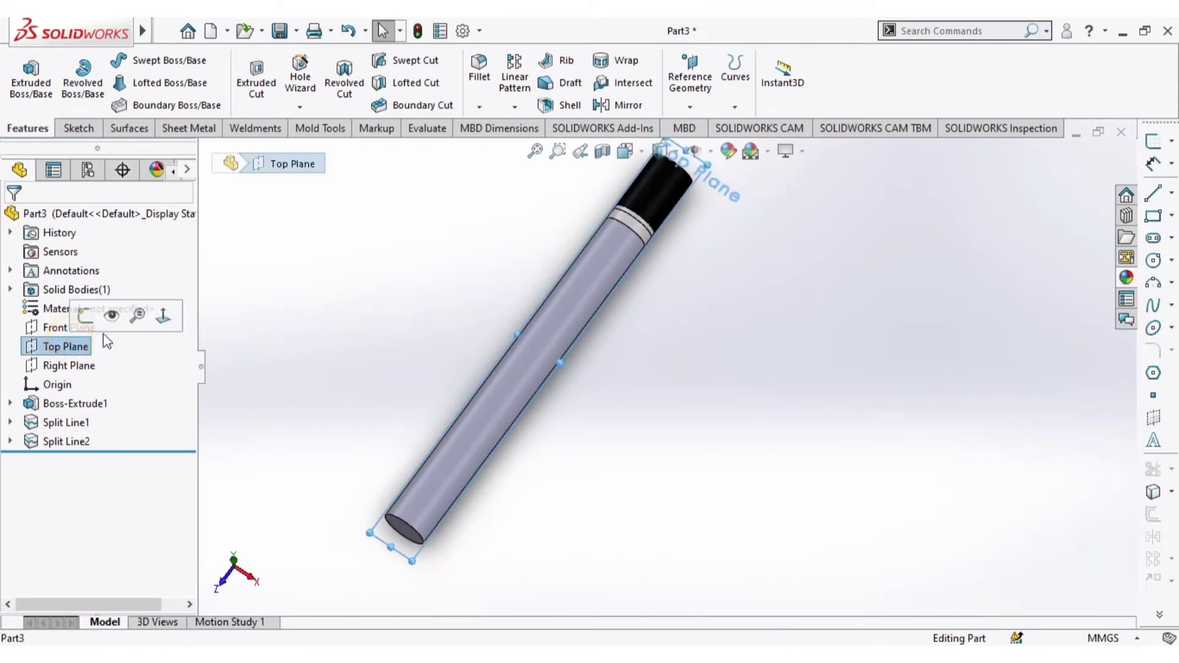
{"action": "left_click", "coordinate": [690, 106]}
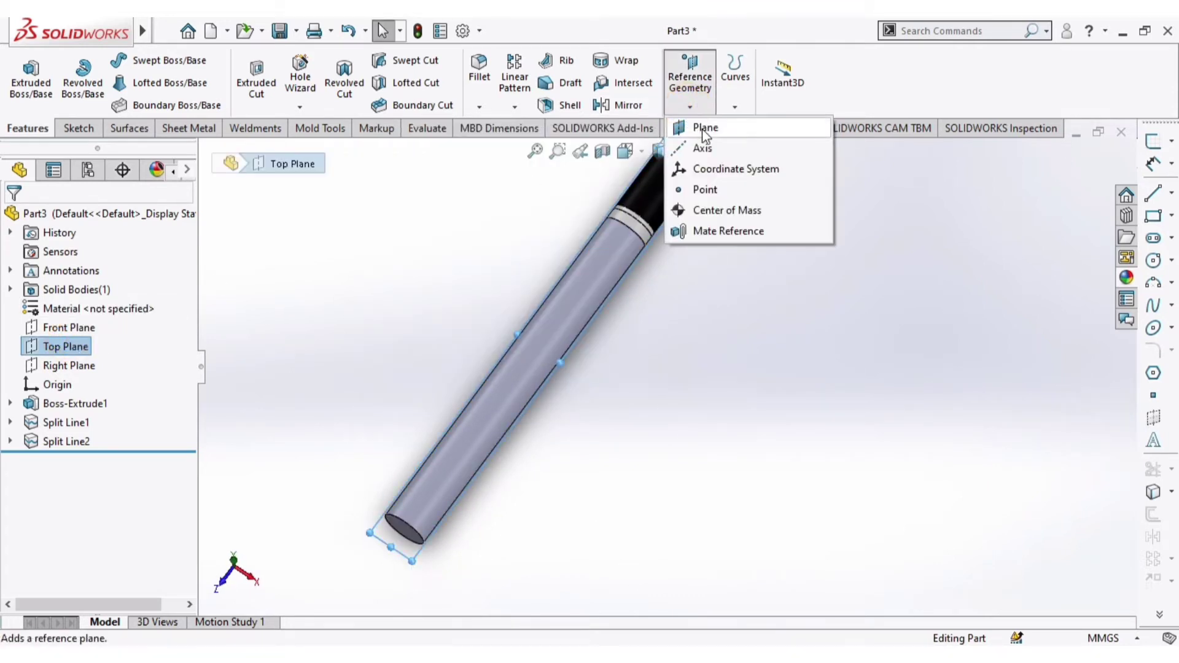
{"action": "left_click", "coordinate": [703, 129]}
{"action": "middle_click_drag", "start_coordinate": [724, 239], "coordinate": [826, 335]}
{"action": "left_click", "coordinate": [167, 429]}
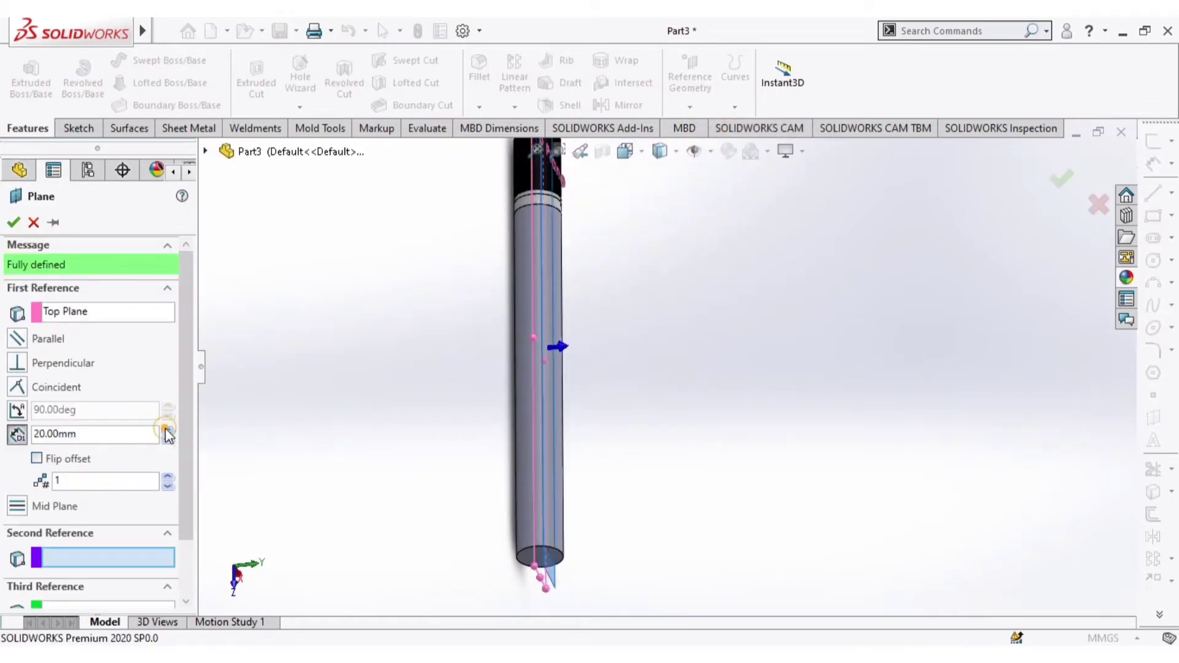
{"action": "left_click", "coordinate": [167, 429]}
{"action": "left_click", "coordinate": [167, 429]}
{"action": "left_click", "coordinate": [167, 429]}
{"action": "left_click", "coordinate": [167, 429]}
{"action": "left_click", "coordinate": [167, 430]}
{"action": "left_click", "coordinate": [12, 220]}
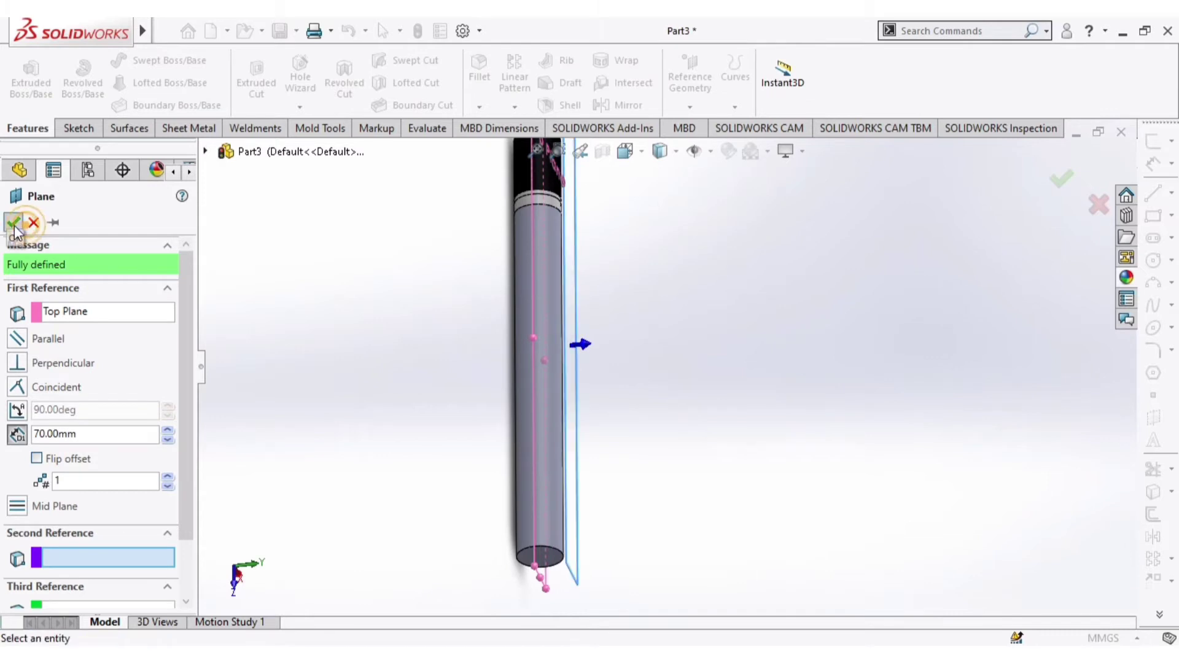
Start a sketch on the new offset plane and orient the view normal to it
{"action": "scroll", "coordinate": [605, 302], "scroll_direction": "down", "scroll_amount": 3}
{"action": "left_click", "coordinate": [559, 284]}
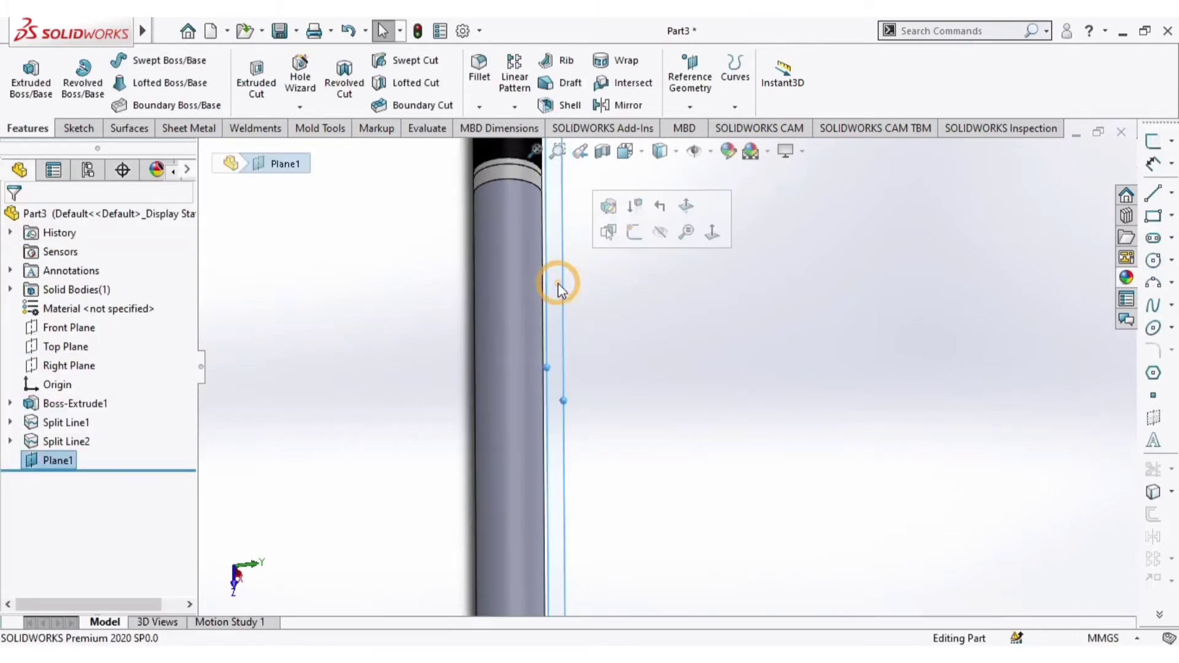
{"action": "left_click", "coordinate": [635, 231]}
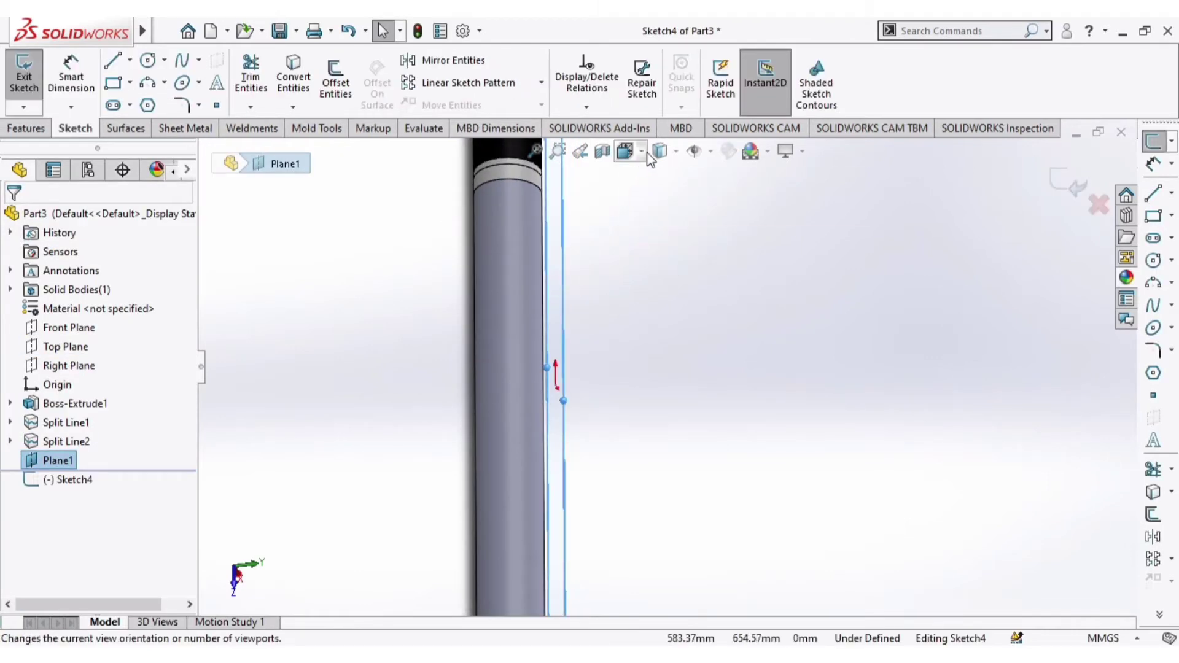
{"action": "left_click", "coordinate": [625, 151]}
{"action": "left_click", "coordinate": [720, 245]}
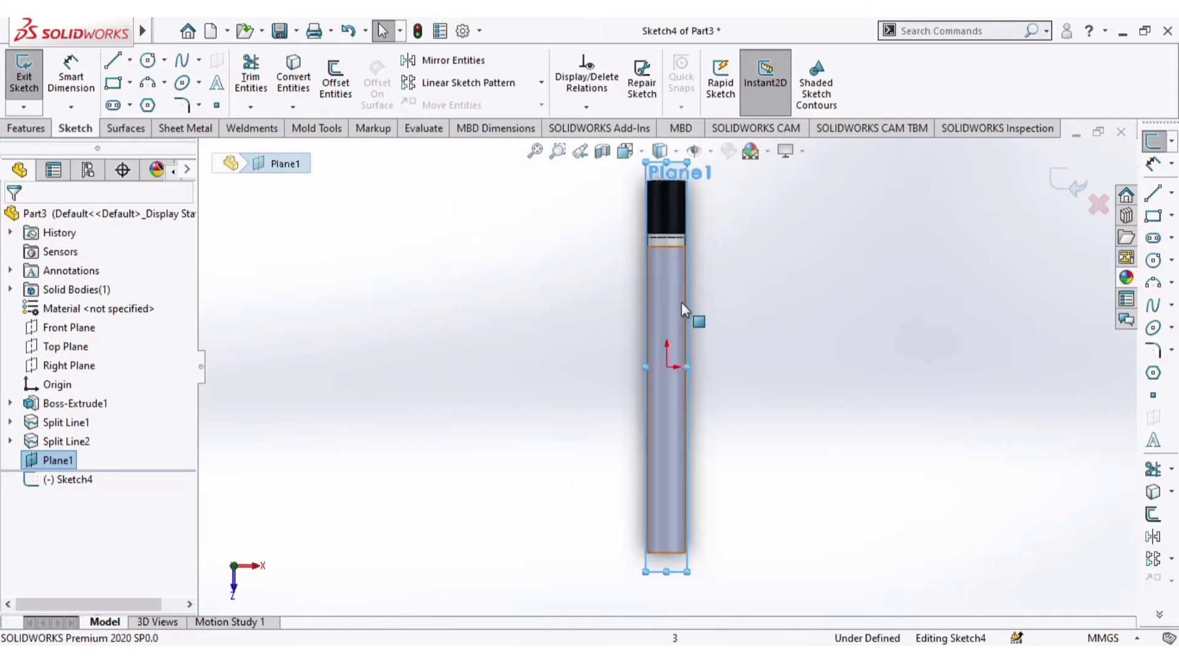
Sketch a narrow corner rectangle about 12 by 823 mm, running lengthwise from the white band's lower edge to the rod's far end
{"action": "scroll", "coordinate": [682, 522], "scroll_direction": "down", "scroll_amount": 1}
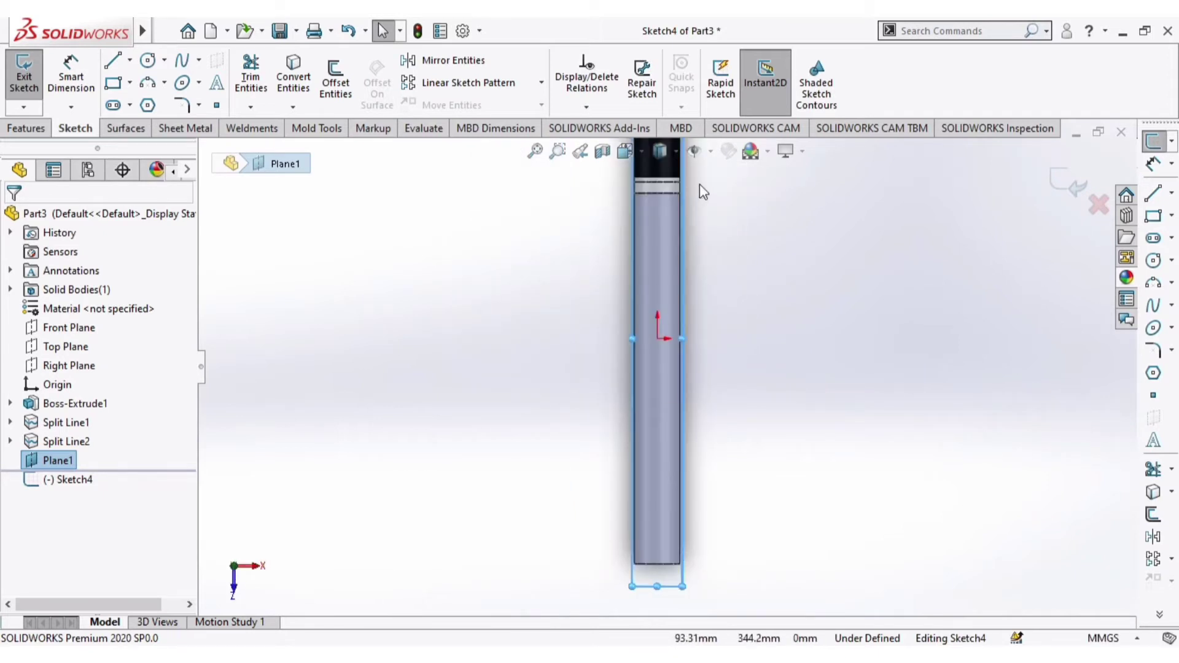
{"action": "scroll", "coordinate": [678, 215], "scroll_direction": "down", "scroll_amount": 1}
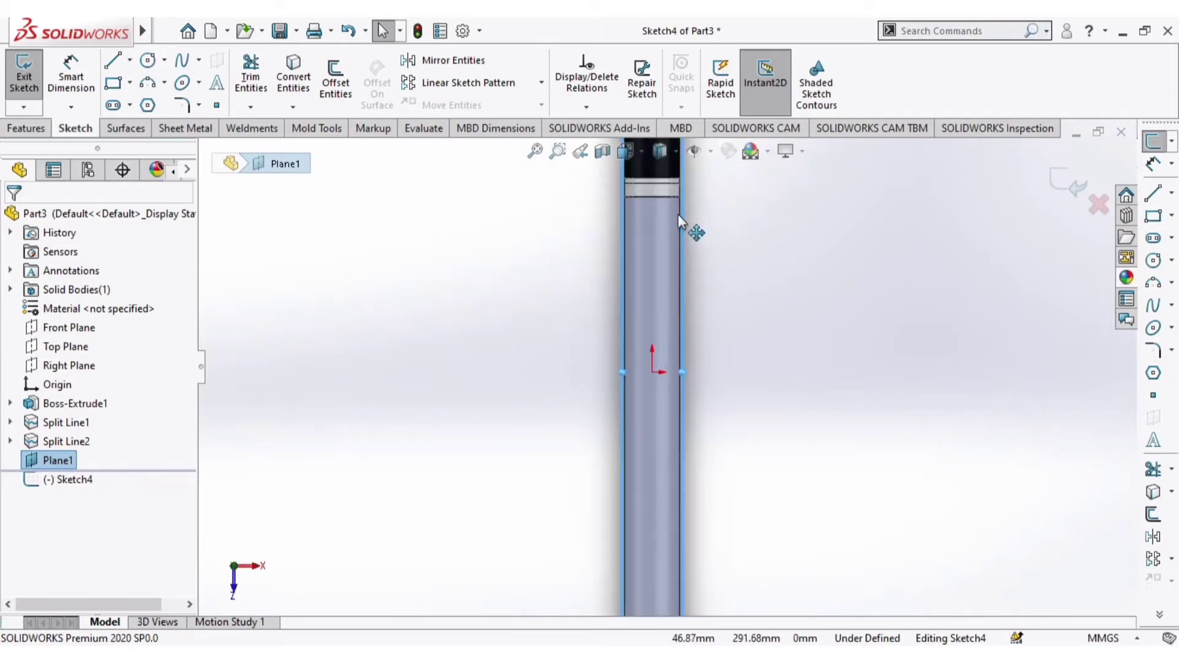
{"action": "left_click", "coordinate": [114, 83]}
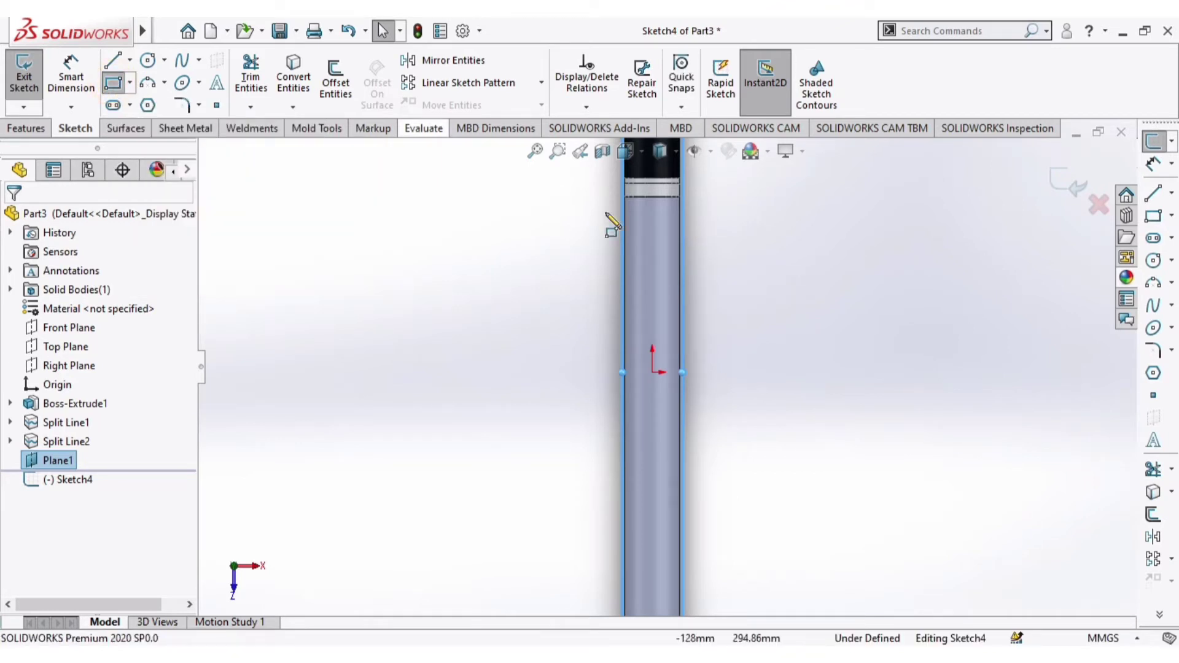
{"action": "scroll", "coordinate": [671, 215], "scroll_direction": "down", "scroll_amount": 2}
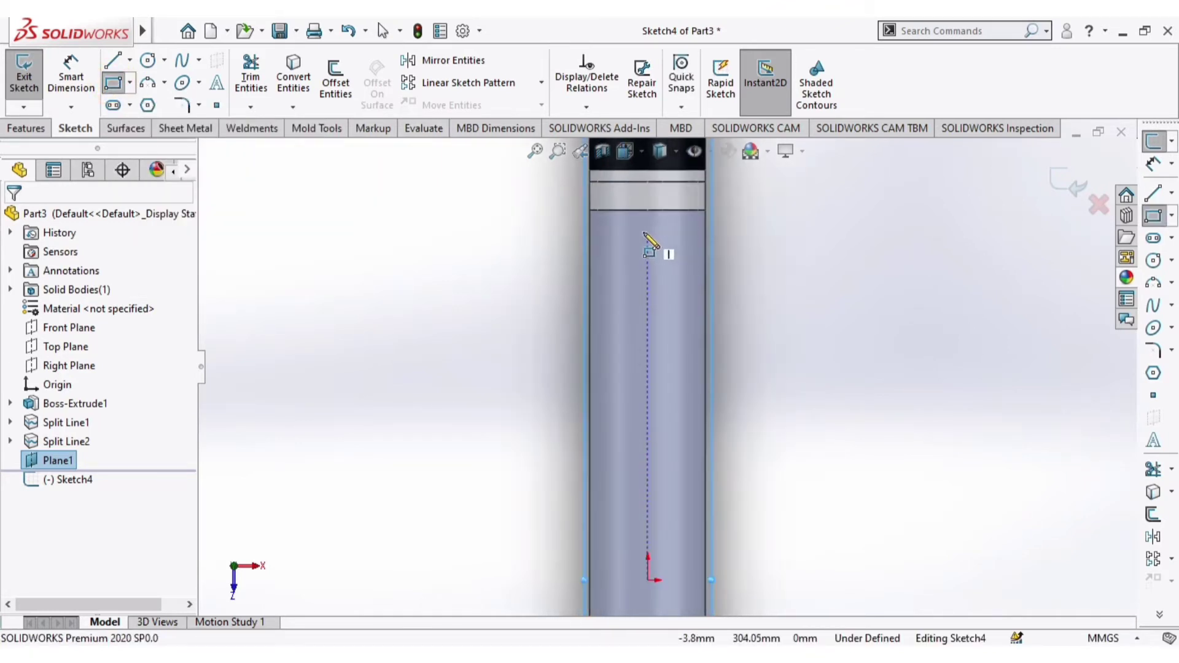
{"action": "scroll", "coordinate": [642, 233], "scroll_direction": "down", "scroll_amount": 2}
{"action": "left_click", "coordinate": [638, 215]}
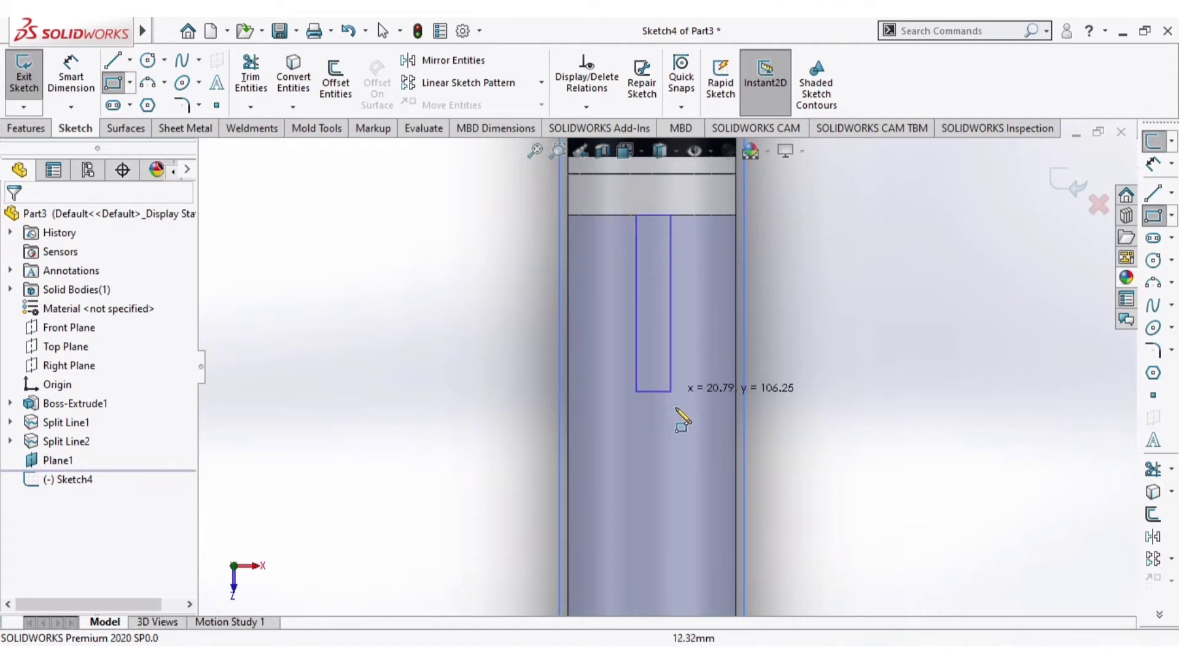
{"action": "scroll", "coordinate": [678, 418], "scroll_direction": "up", "scroll_amount": 3}
{"action": "scroll", "coordinate": [663, 505], "scroll_direction": "up", "scroll_amount": 3}
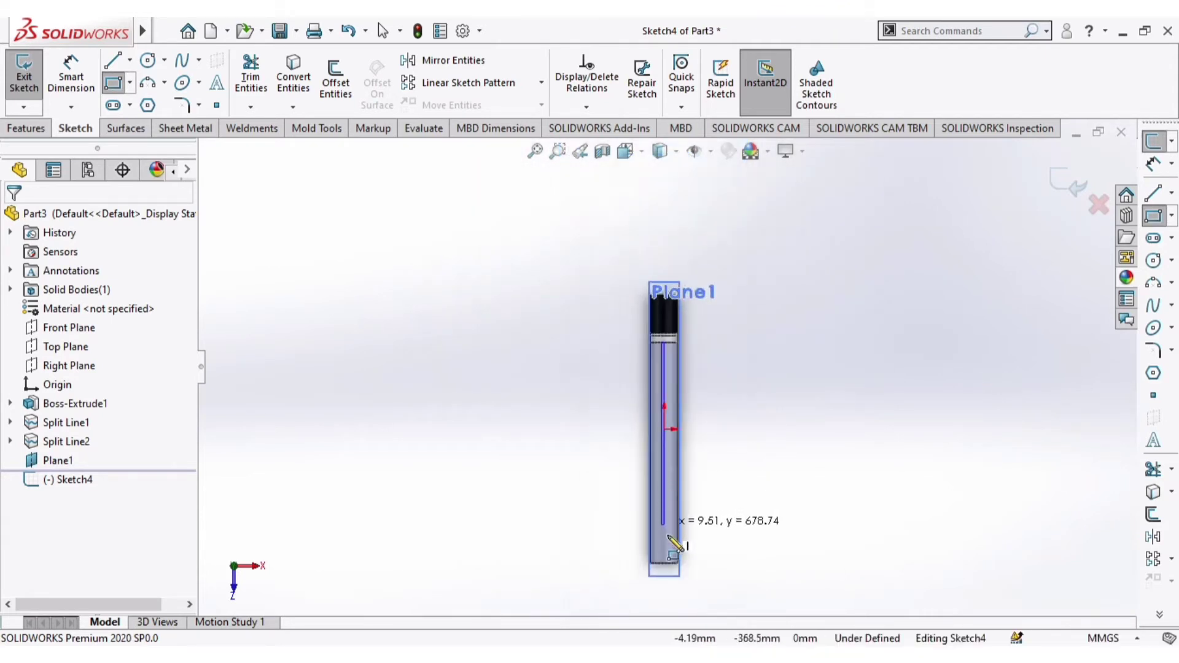
{"action": "scroll", "coordinate": [674, 544], "scroll_direction": "down", "scroll_amount": 3}
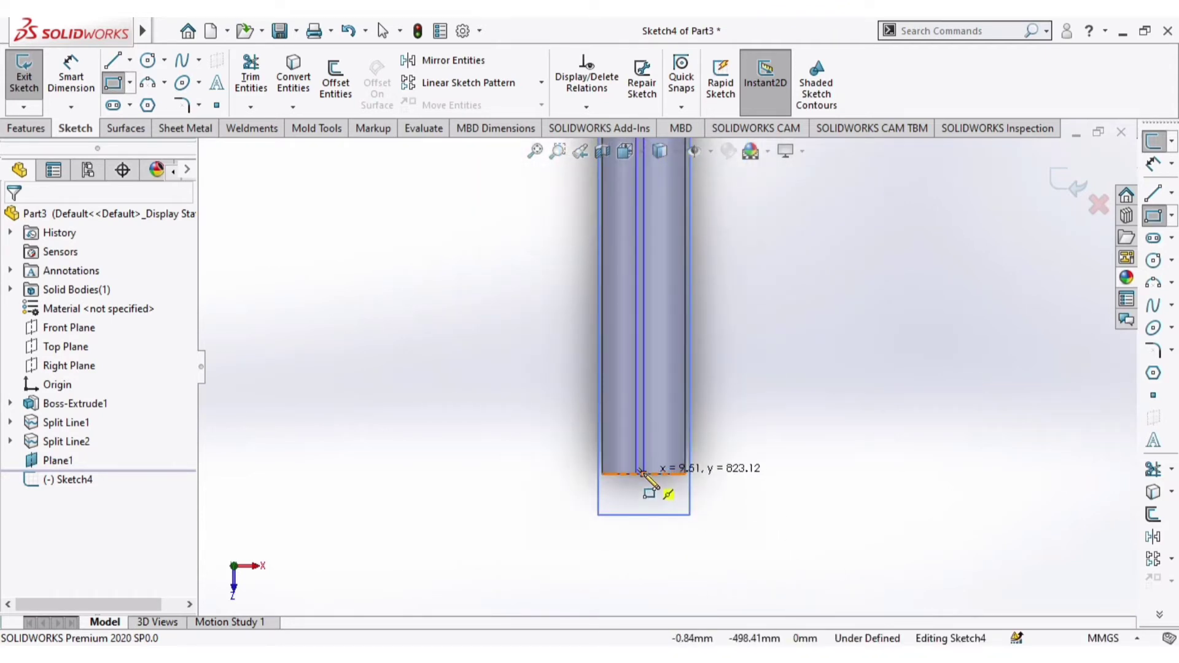
{"action": "scroll", "coordinate": [642, 474], "scroll_direction": "down", "scroll_amount": 3}
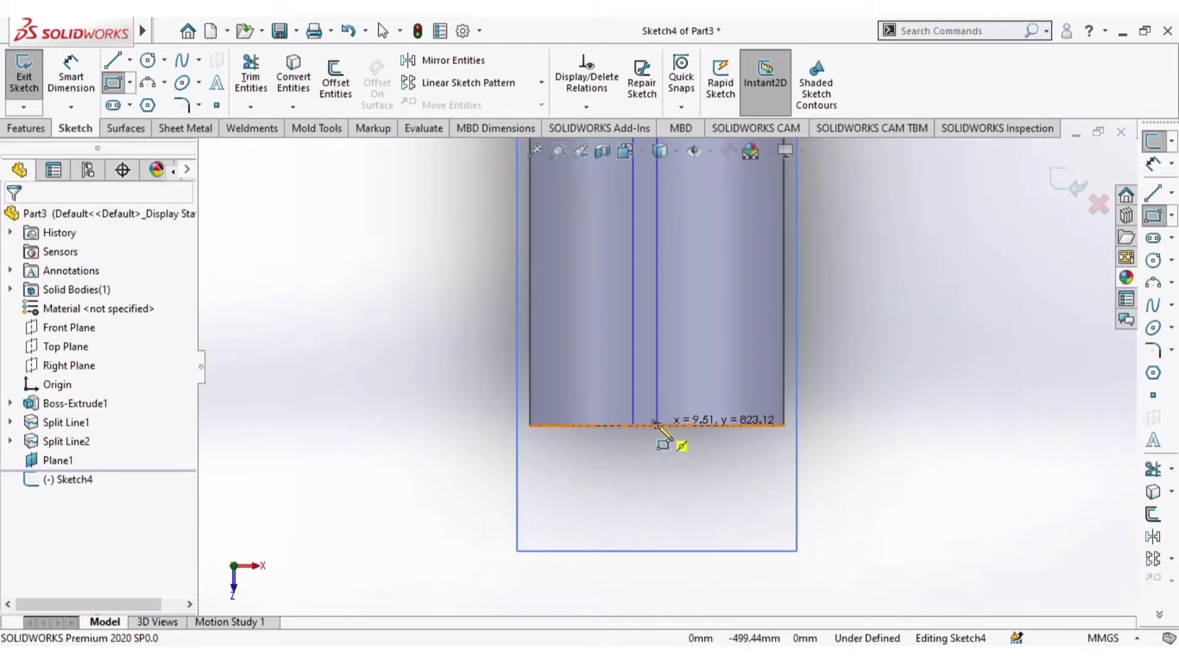
{"action": "scroll", "coordinate": [656, 424], "scroll_direction": "down", "scroll_amount": 3}
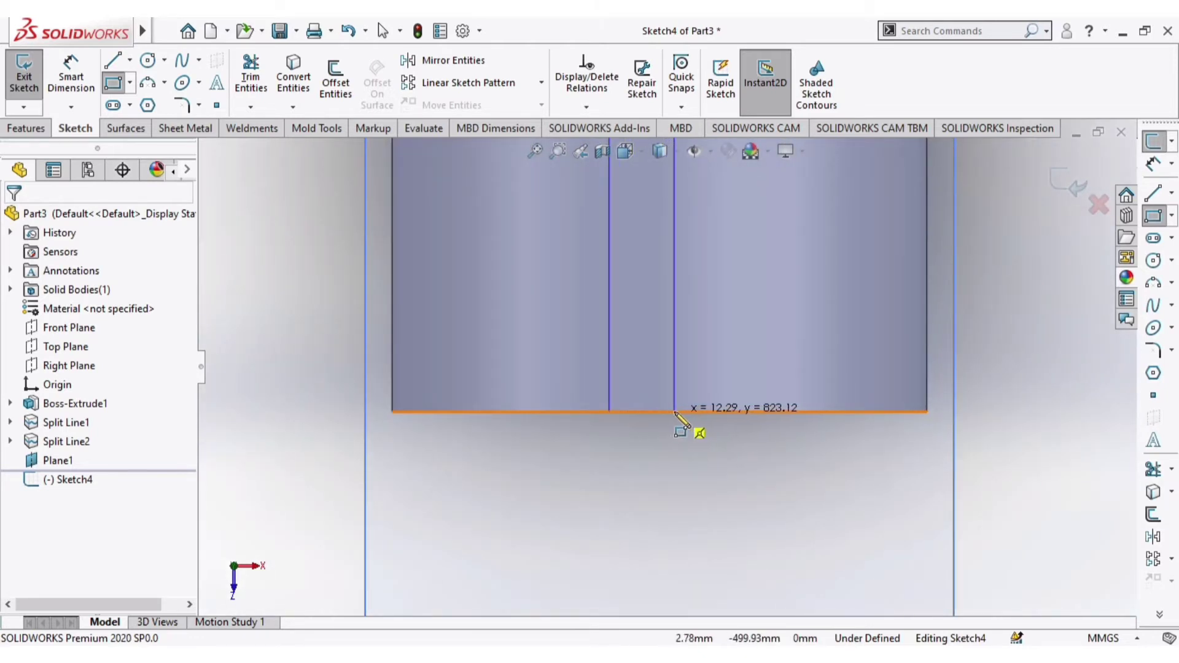
{"action": "left_click", "coordinate": [675, 412]}
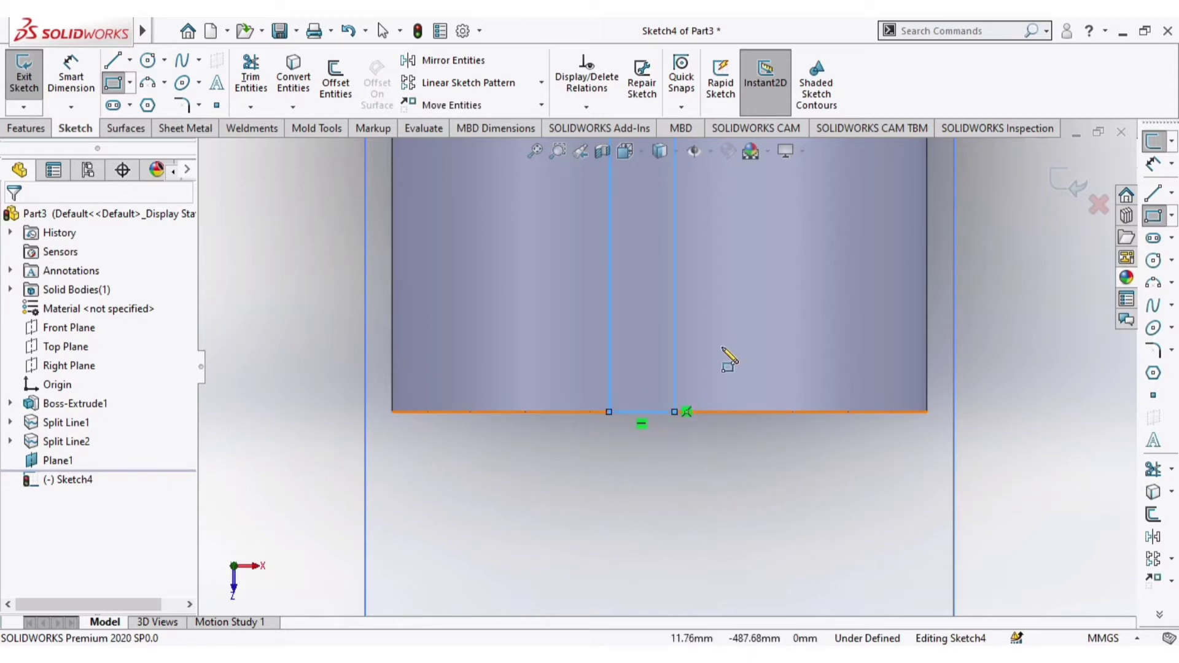
{"action": "key", "text": "Escape"}
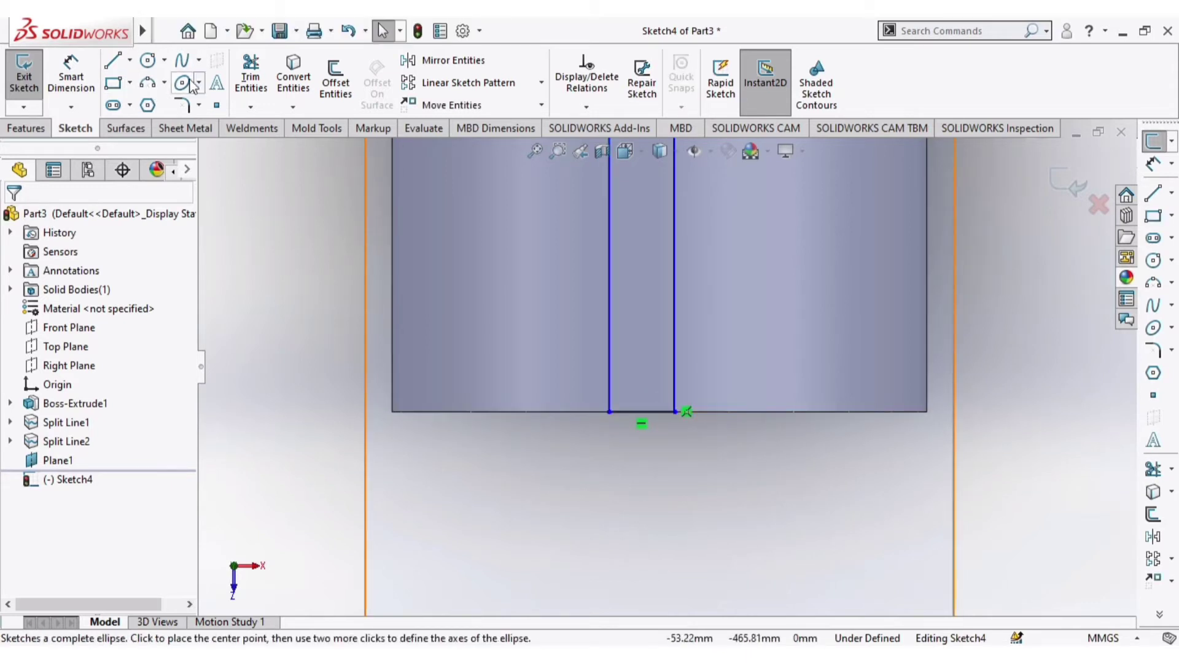
Dimension the rectangle's short end line at the rod's end, setting the strip width to 3 mm
{"action": "left_click", "coordinate": [657, 413]}
{"action": "left_click", "coordinate": [72, 86]}
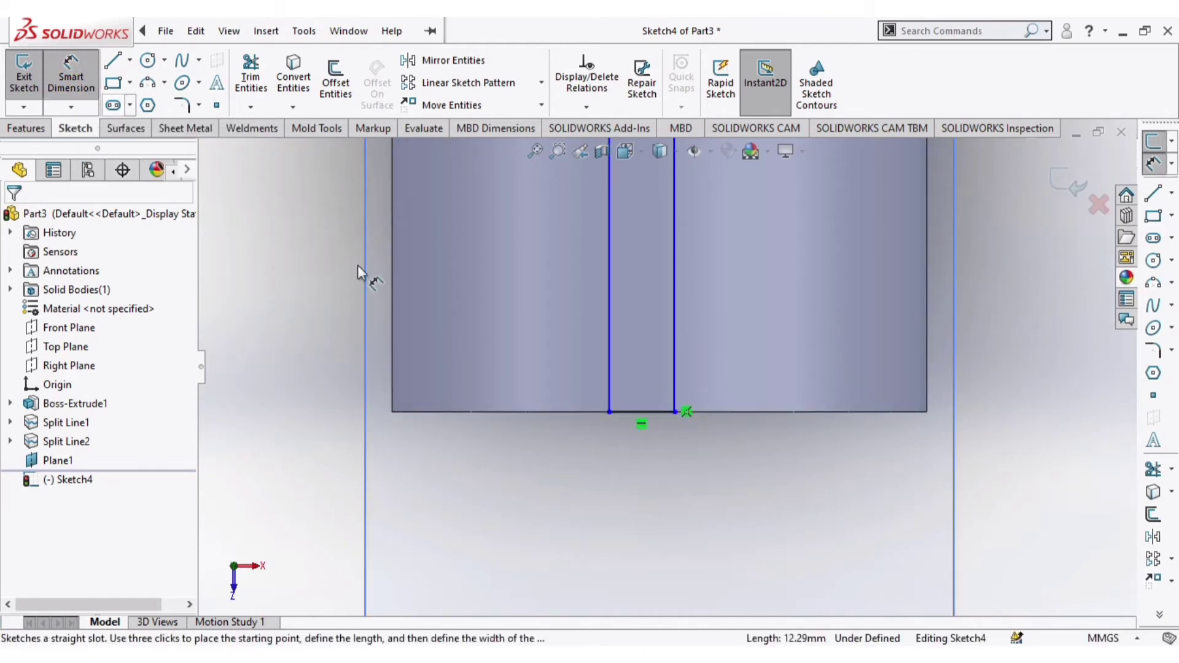
{"action": "left_click", "coordinate": [646, 475]}
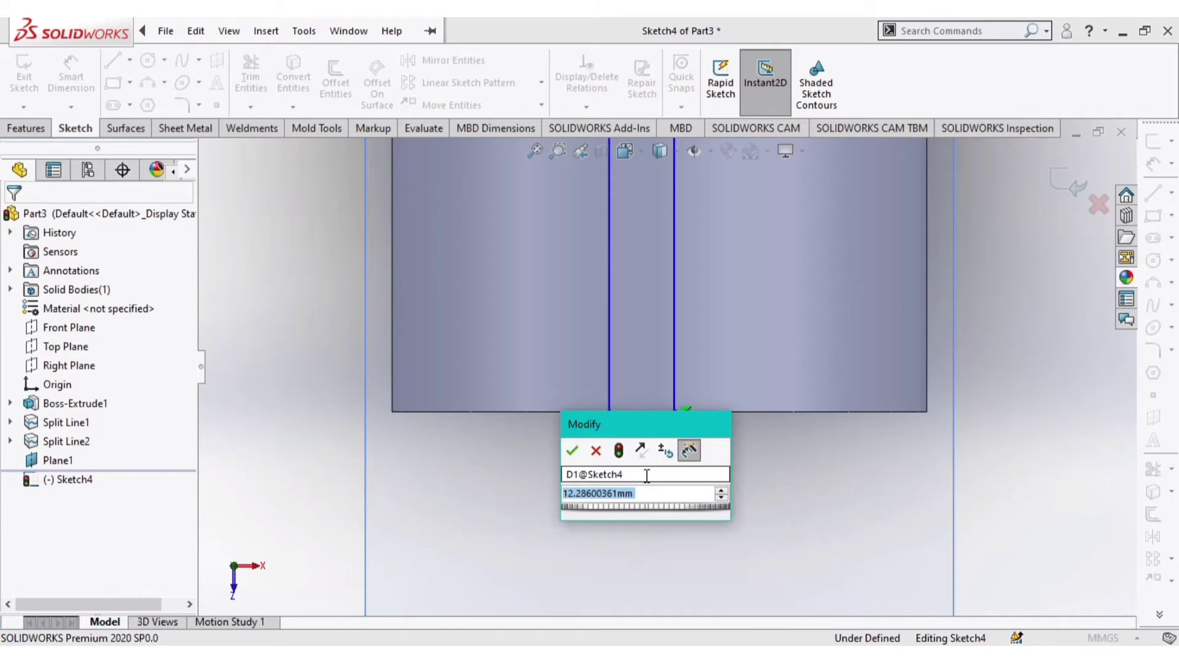
{"action": "type", "text": "3"}
{"action": "key", "text": "Return"}
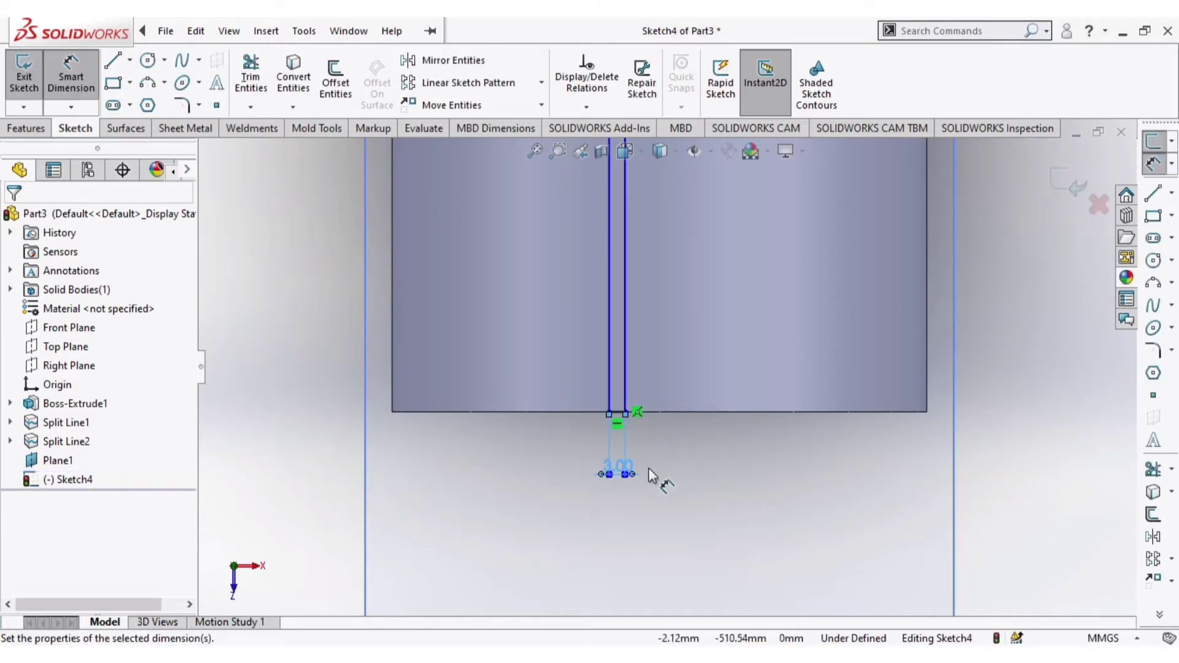
{"action": "scroll", "coordinate": [659, 469], "scroll_direction": "up", "scroll_amount": 12}
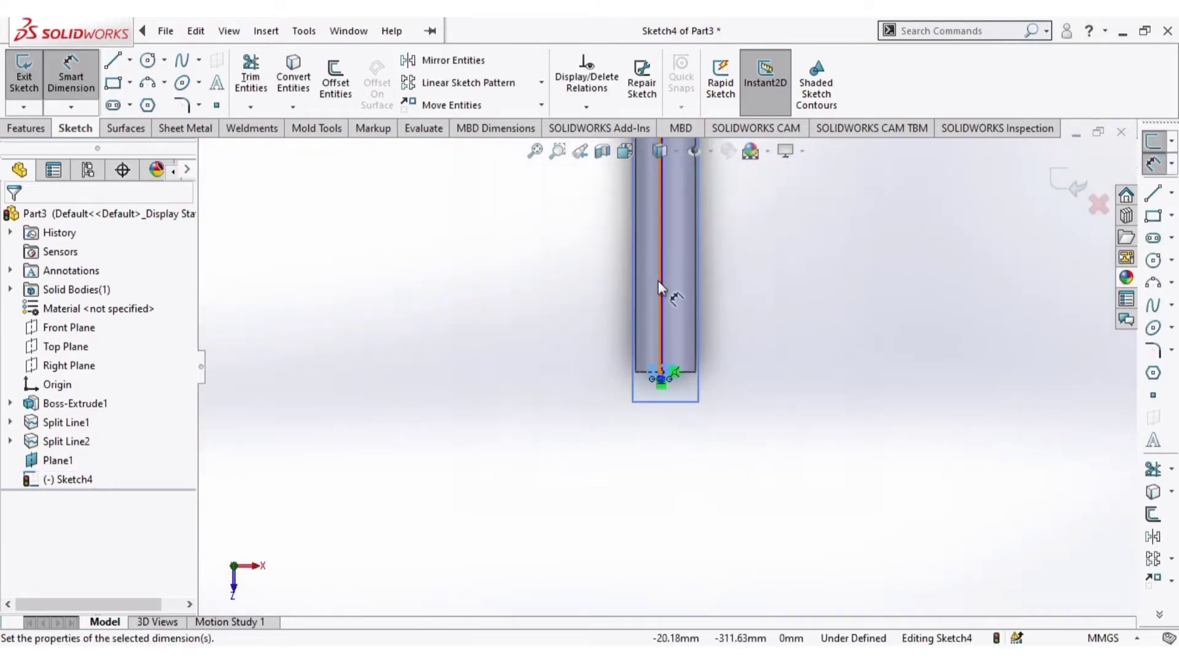
{"action": "scroll", "coordinate": [676, 344], "scroll_direction": "down", "scroll_amount": 15}
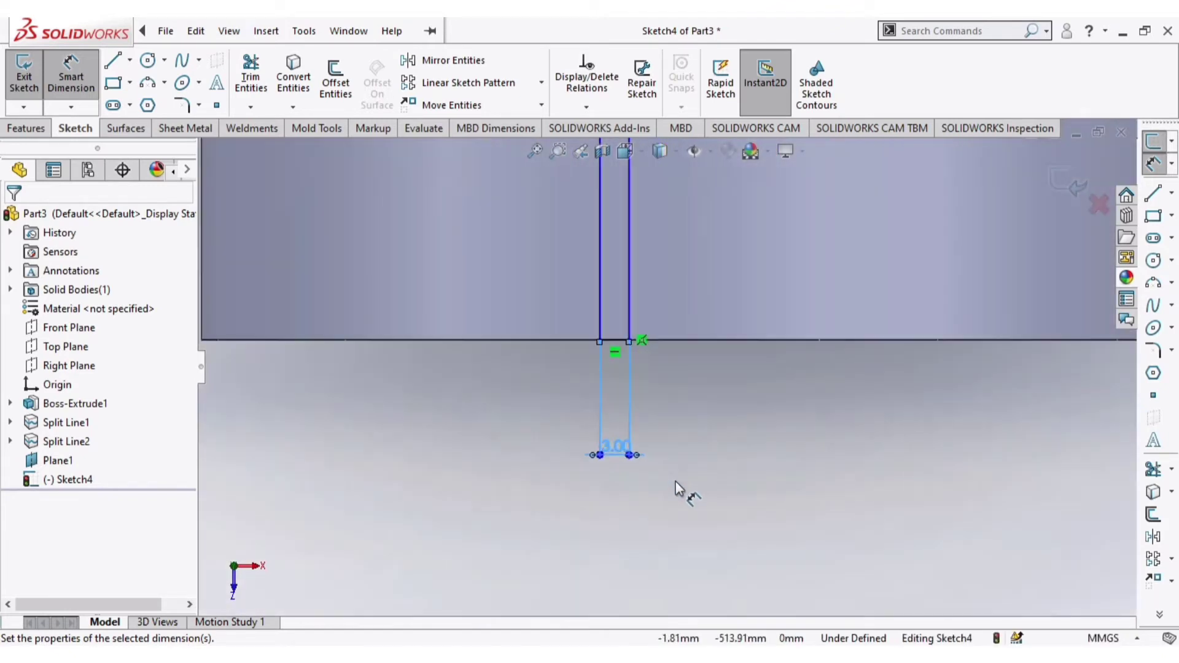
{"action": "scroll", "coordinate": [676, 485], "scroll_direction": "up", "scroll_amount": 3}
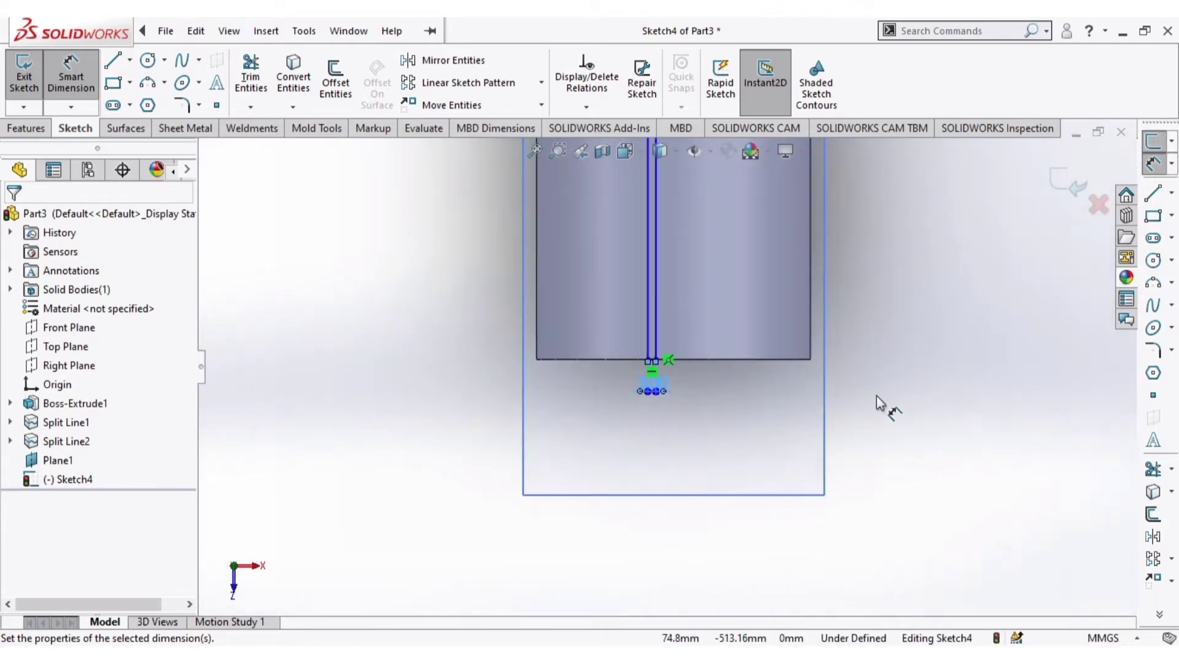
{"action": "scroll", "coordinate": [709, 353], "scroll_direction": "down", "scroll_amount": 5}
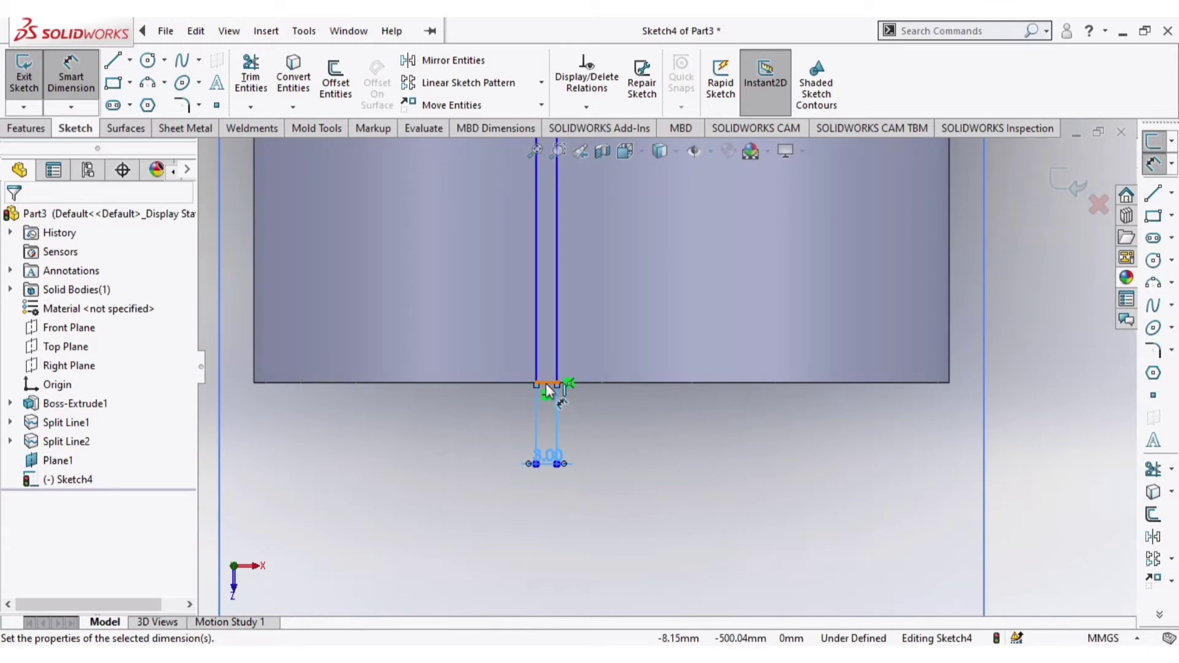
{"action": "scroll", "coordinate": [546, 385], "scroll_direction": "down", "scroll_amount": 3}
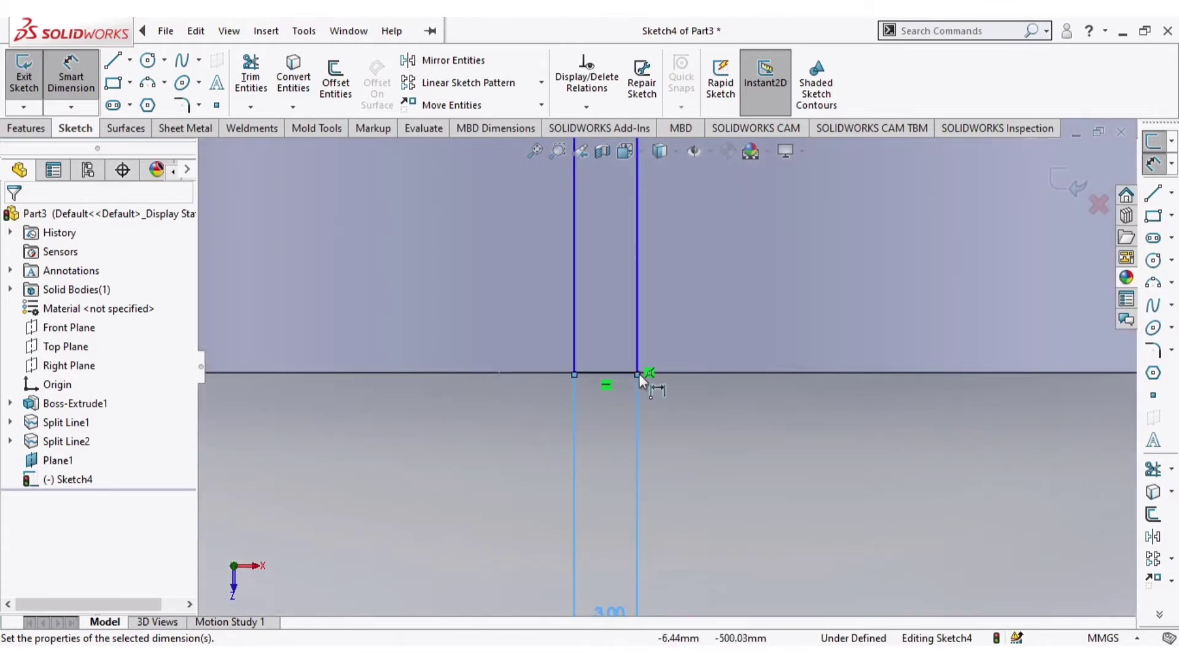
{"action": "key", "text": "Escape"}
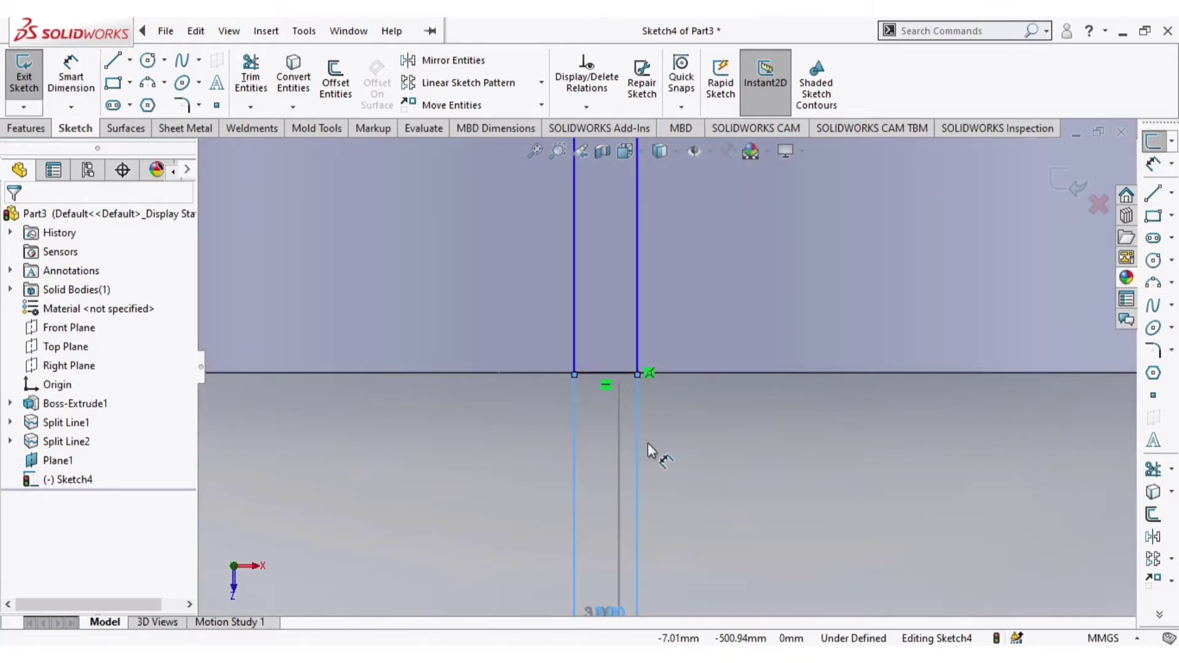
{"action": "scroll", "coordinate": [663, 512], "scroll_direction": "up", "scroll_amount": 2}
{"action": "key", "text": "Escape"}
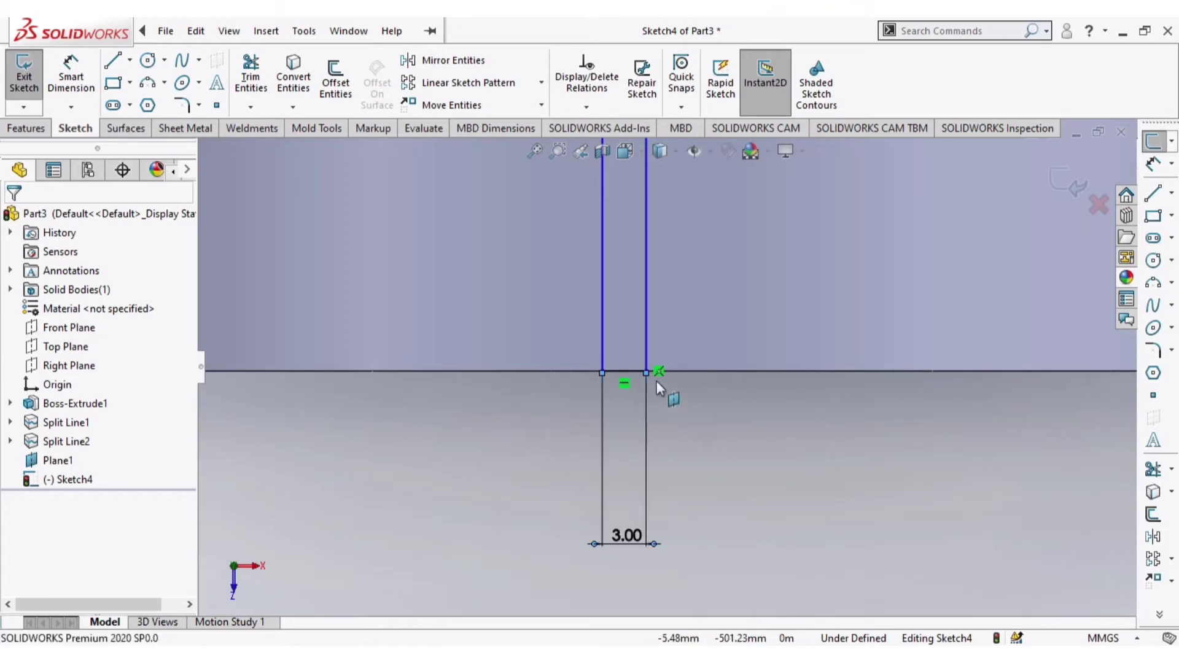
Finish the sketch and wrap it onto the rod's long cylindrical face with the Scribe wrap type
{"action": "scroll", "coordinate": [645, 387], "scroll_direction": "up", "scroll_amount": 4}
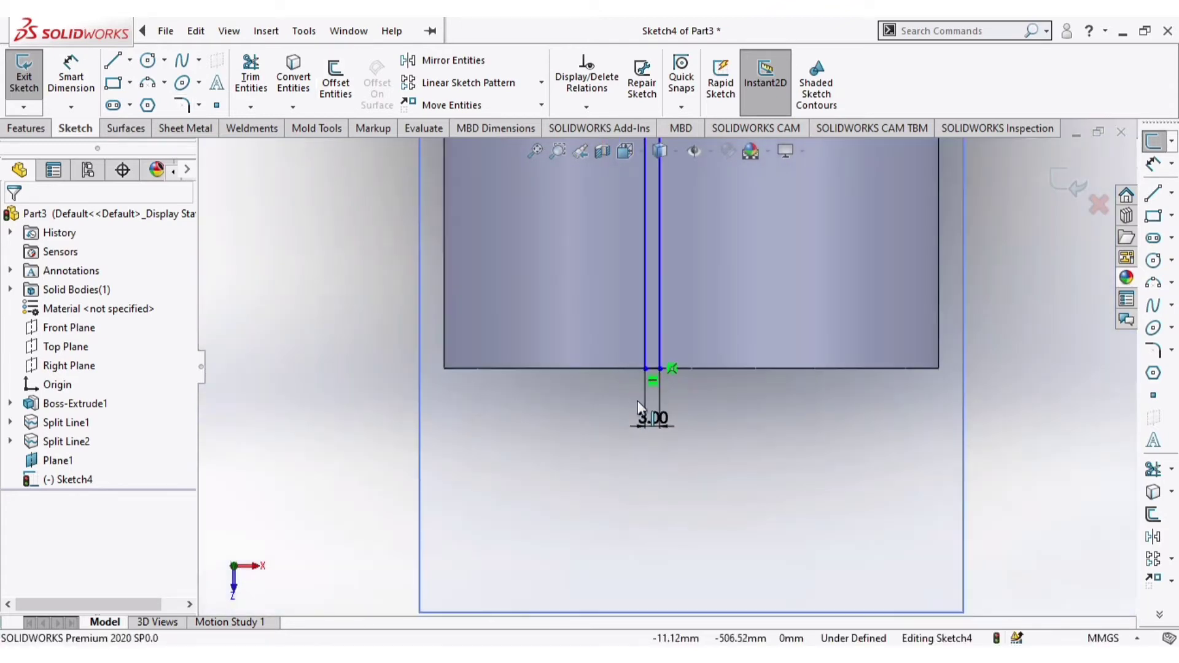
{"action": "scroll", "coordinate": [689, 399], "scroll_direction": "up", "scroll_amount": 5}
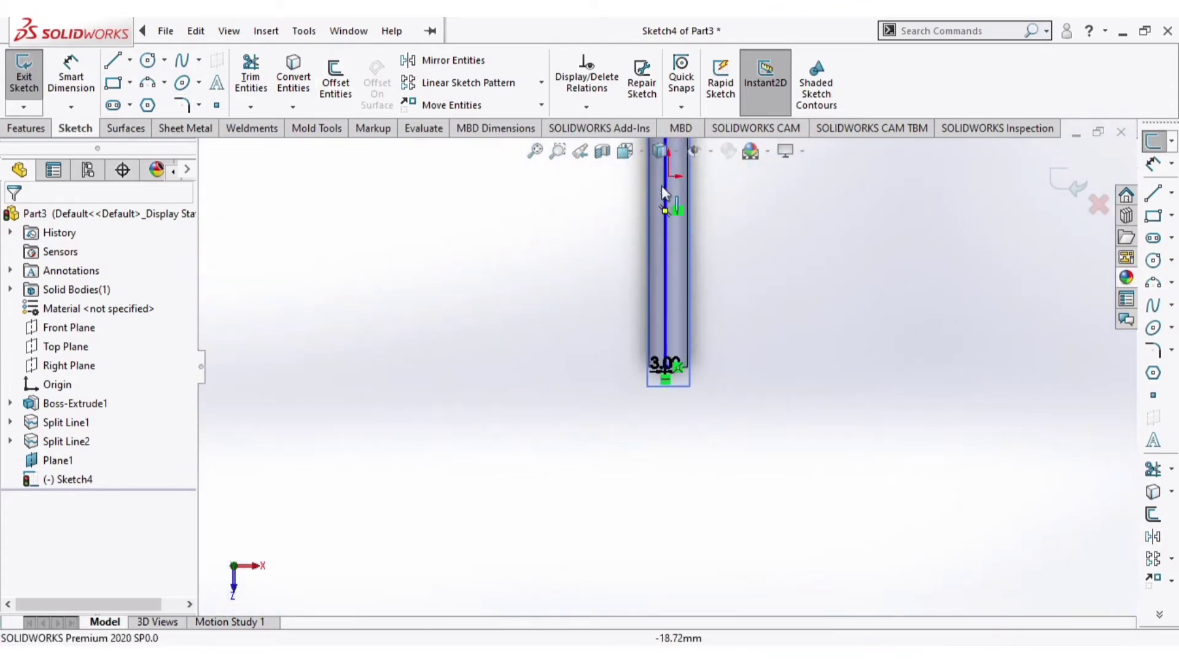
{"action": "scroll", "coordinate": [663, 188], "scroll_direction": "down", "scroll_amount": 4}
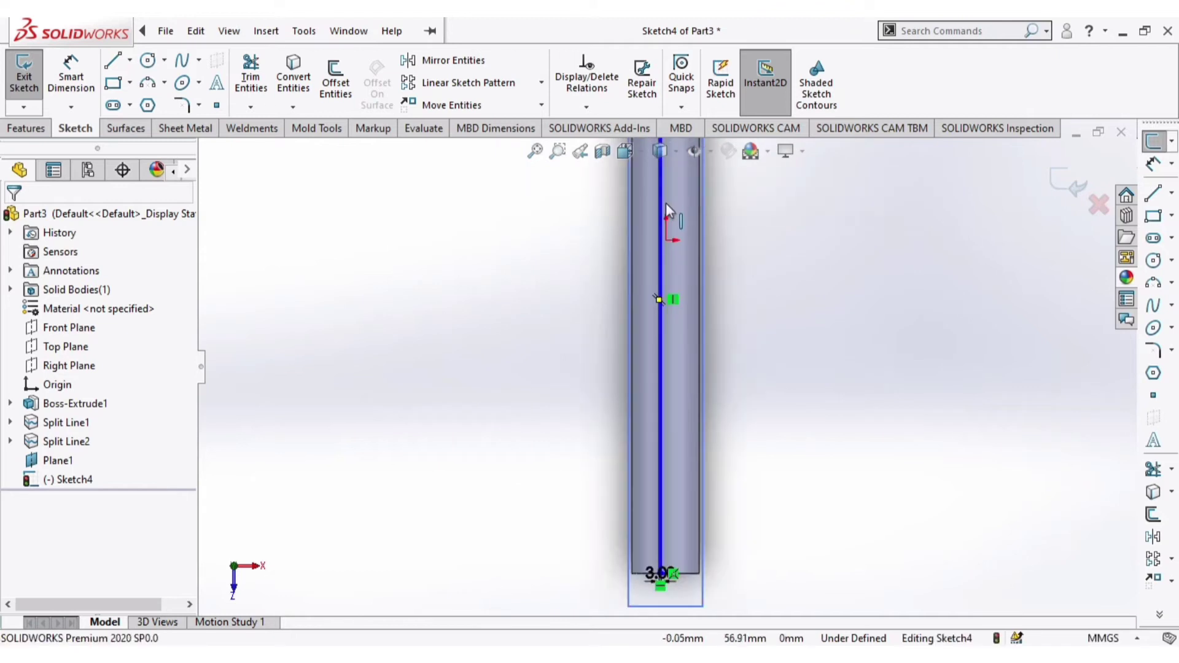
{"action": "left_click", "coordinate": [1067, 182]}
{"action": "left_click", "coordinate": [616, 60]}
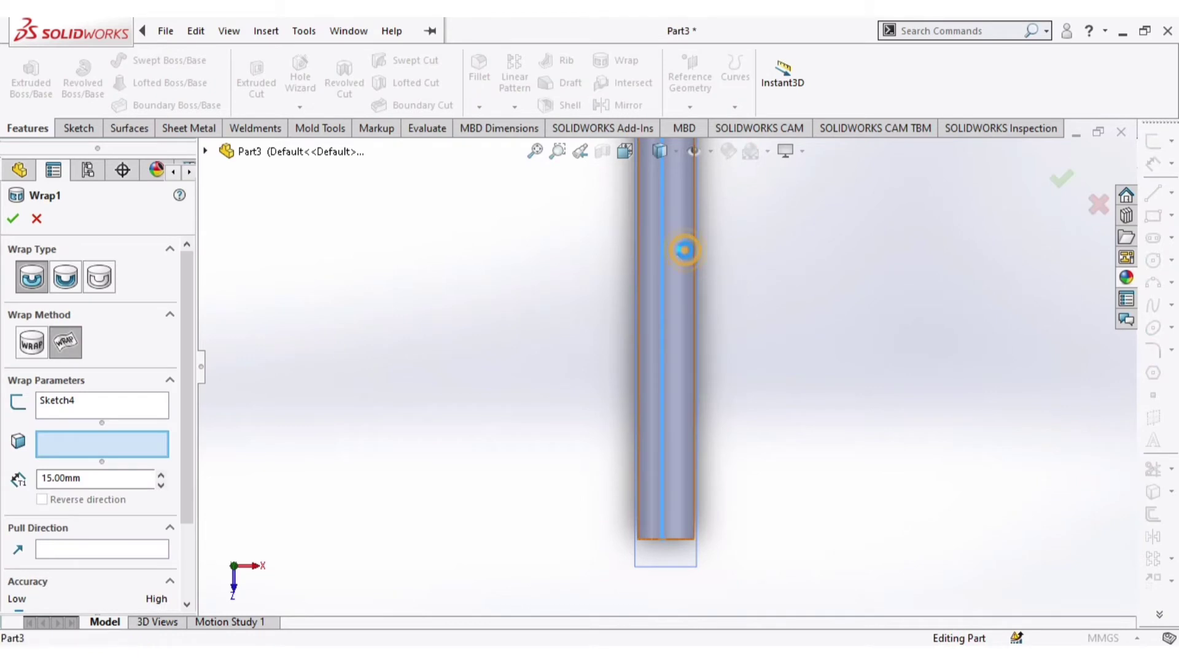
{"action": "left_click", "coordinate": [685, 251]}
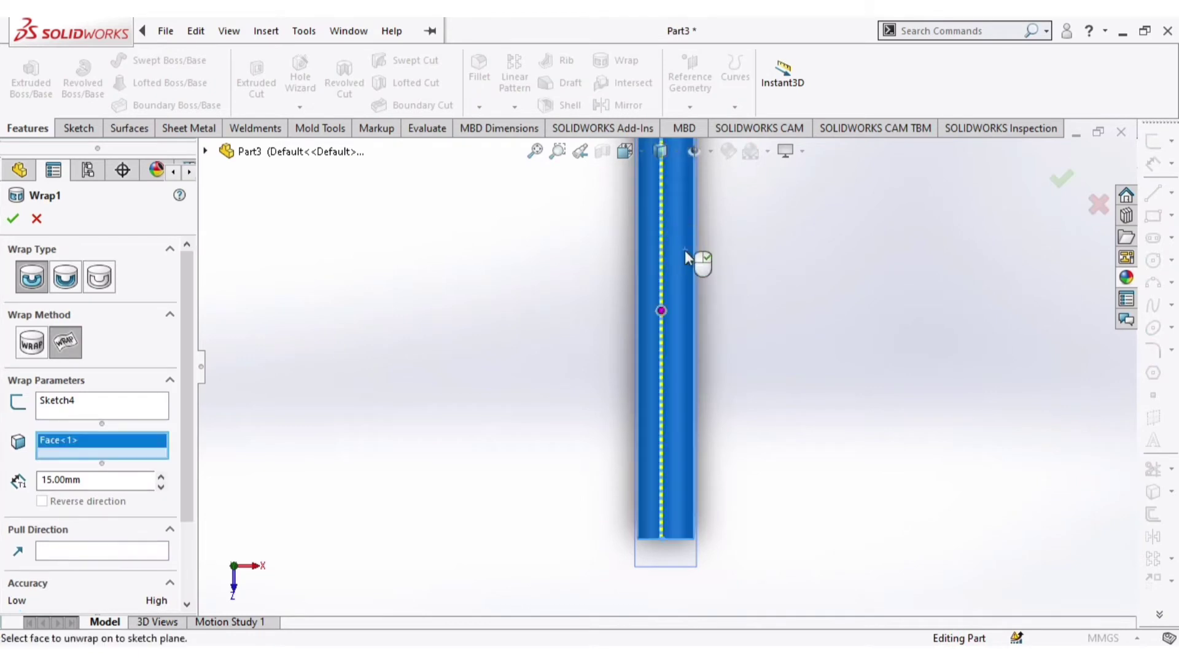
{"action": "left_click", "coordinate": [99, 279]}
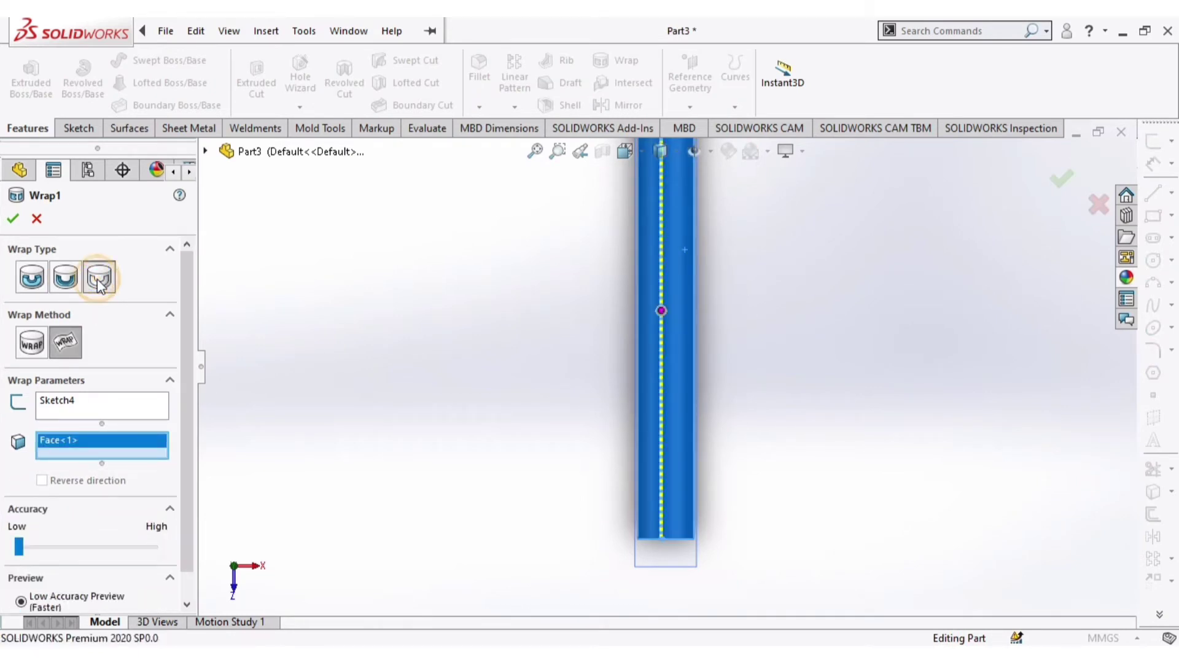
{"action": "left_click", "coordinate": [14, 218]}
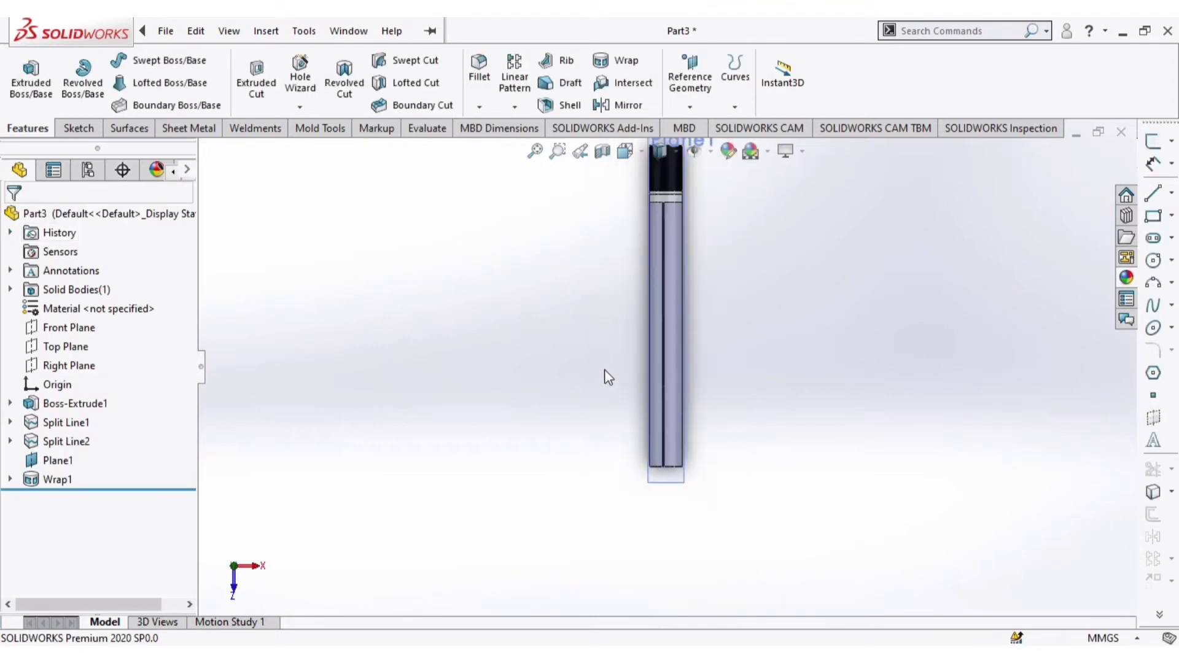
Hide the offset reference plane above the rod
{"action": "scroll", "coordinate": [683, 334], "scroll_direction": "down", "scroll_amount": 5}
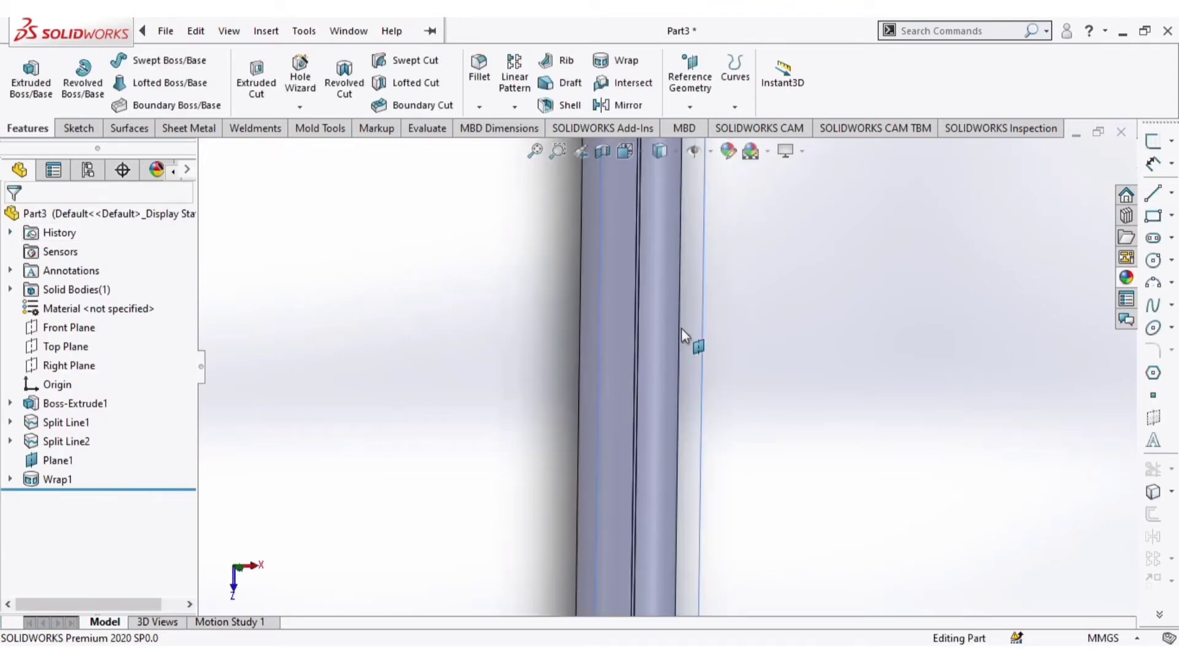
{"action": "right_click", "coordinate": [695, 274]}
{"action": "left_click", "coordinate": [766, 240]}
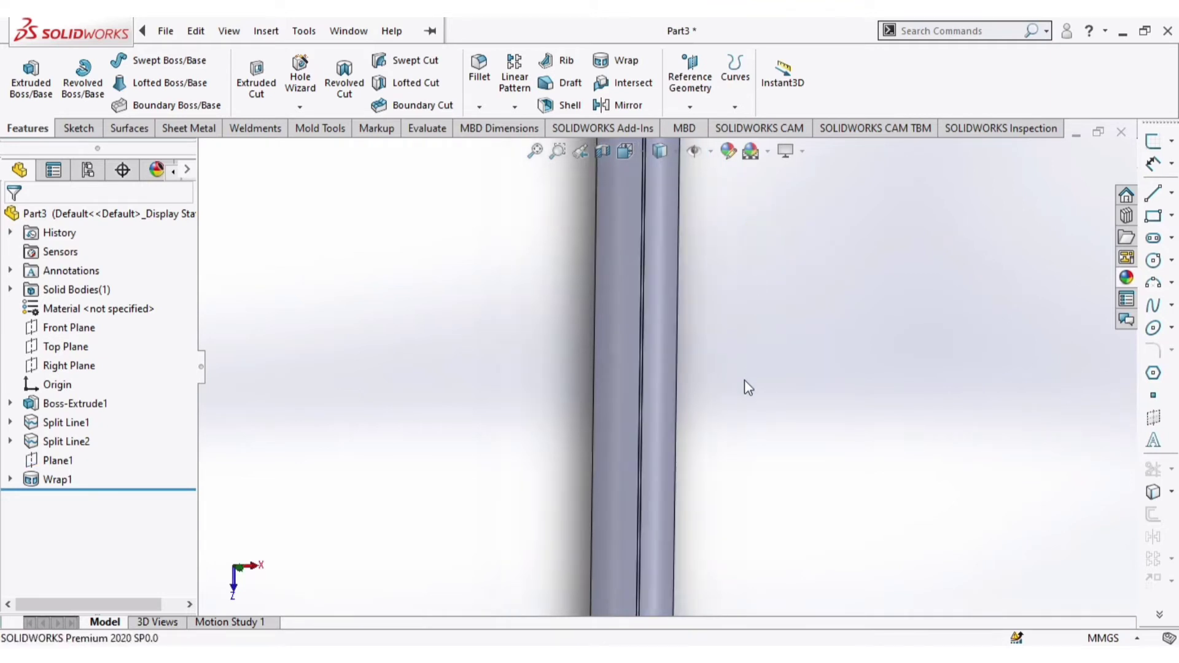
Start a circular pattern of the wrap feature around the circular edge at the rod's black end
{"action": "middle_click_drag", "start_coordinate": [744, 380], "coordinate": [649, 385]}
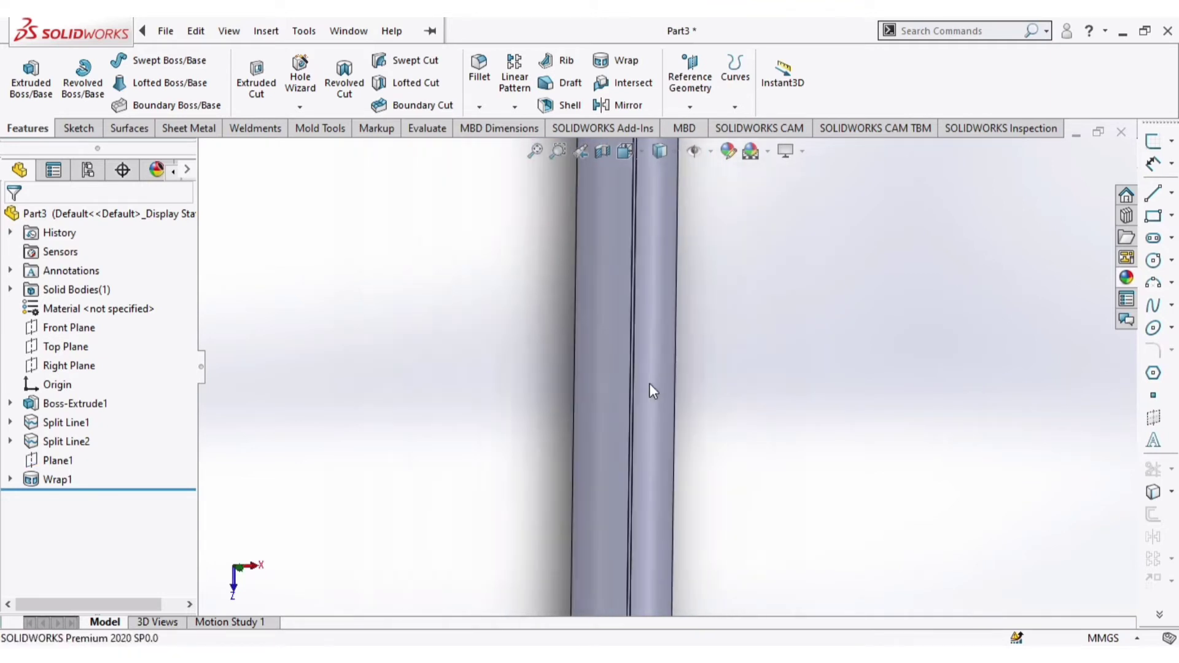
{"action": "left_click", "coordinate": [50, 478]}
{"action": "left_click", "coordinate": [372, 437]}
{"action": "scroll", "coordinate": [655, 424], "scroll_direction": "up", "scroll_amount": 5}
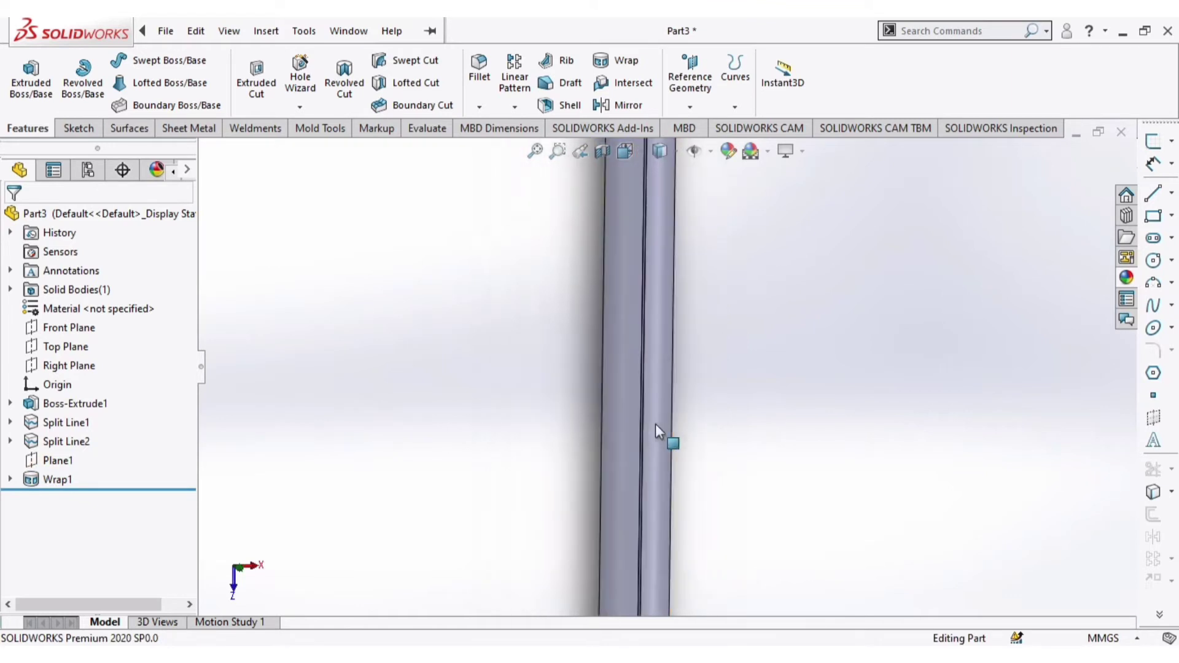
{"action": "middle_click_drag", "start_coordinate": [701, 346], "coordinate": [701, 403]}
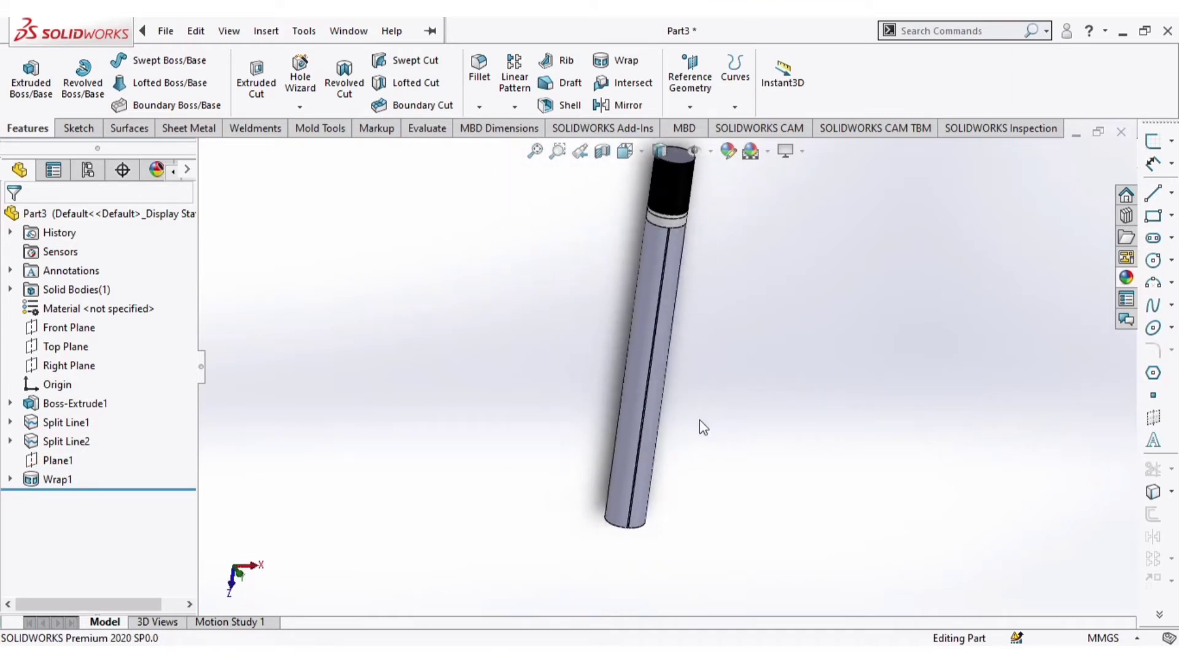
{"action": "left_click", "coordinate": [68, 478]}
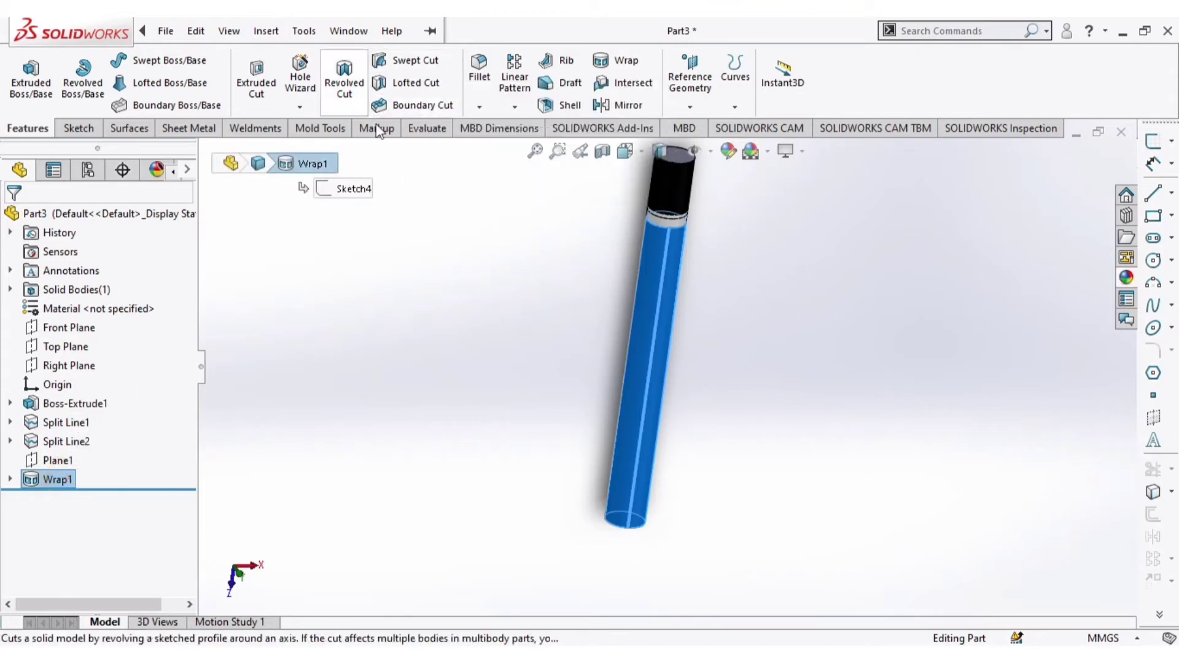
{"action": "left_click", "coordinate": [514, 107]}
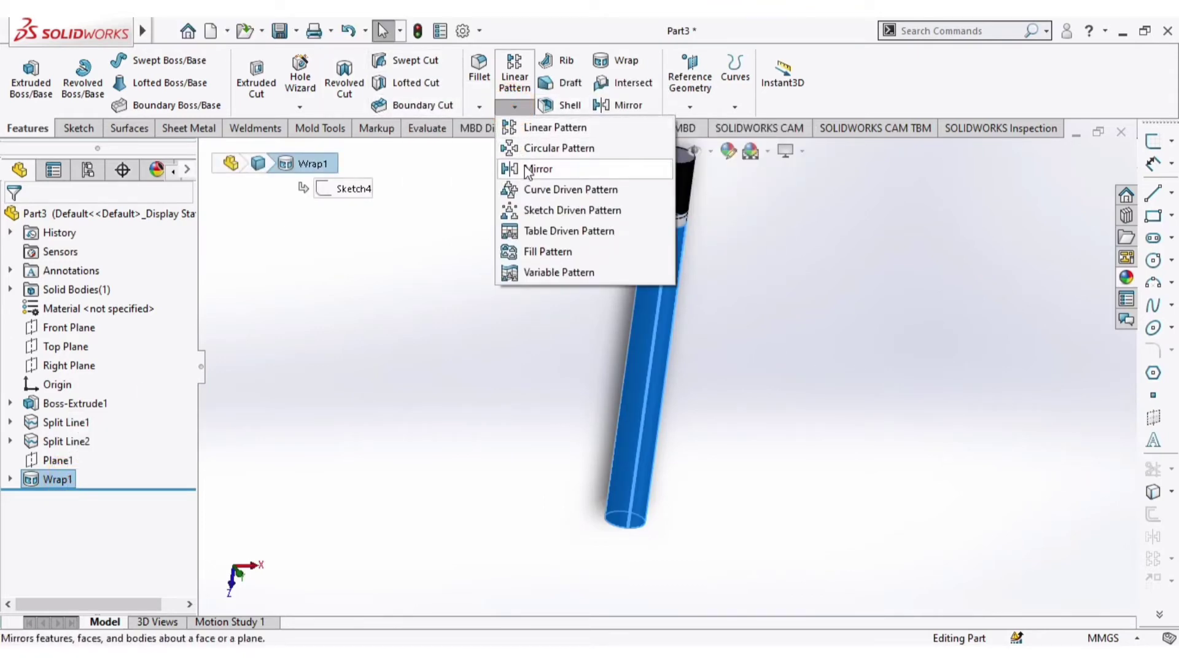
{"action": "left_click", "coordinate": [541, 148]}
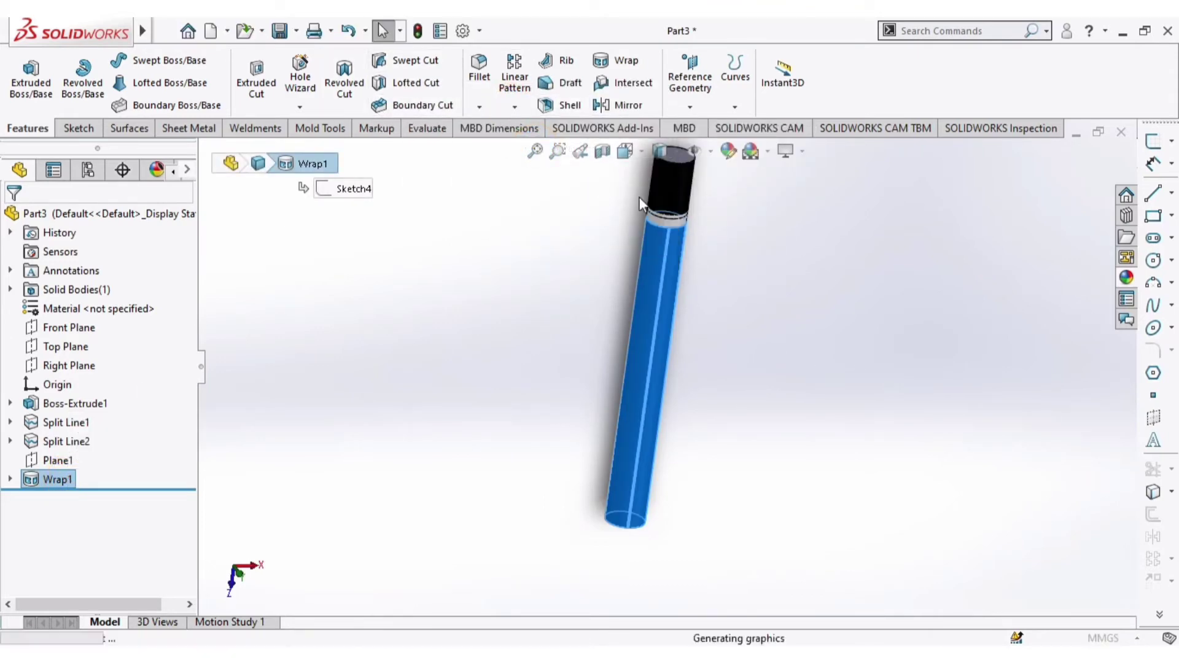
{"action": "left_click", "coordinate": [678, 170]}
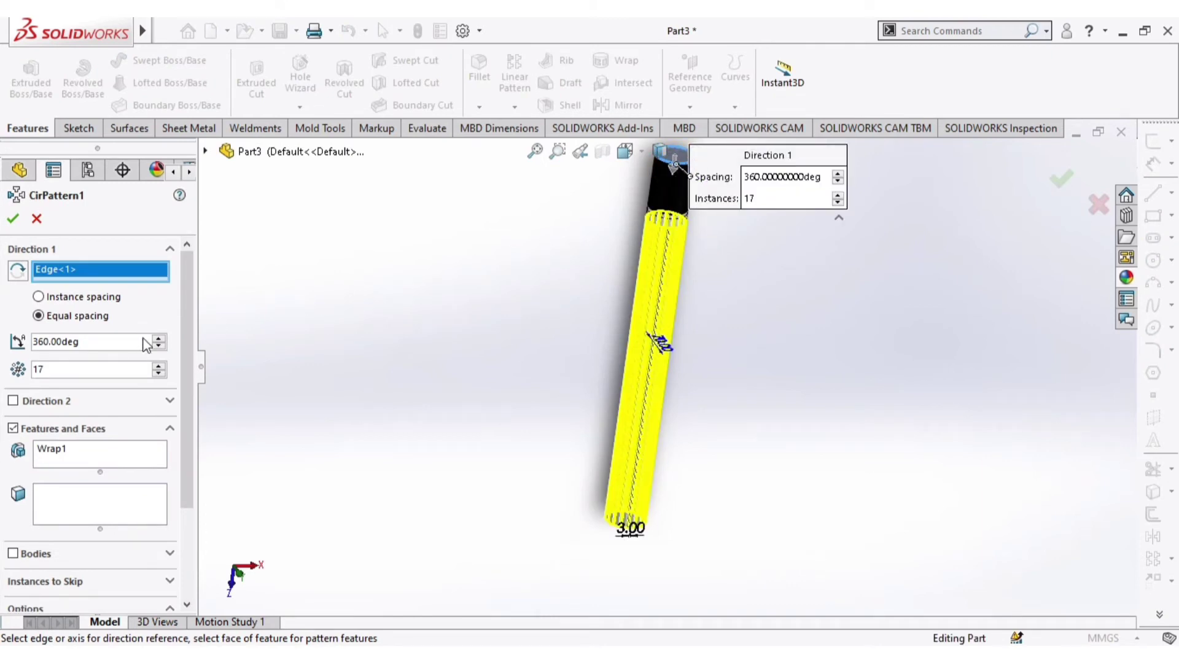
Reduce the circular pattern to 3 equally spaced instances over 360 degrees and check the preview on the rod
{"action": "left_click", "coordinate": [160, 373]}
{"action": "left_click", "coordinate": [160, 374]}
{"action": "left_click", "coordinate": [159, 374]}
{"action": "left_click", "coordinate": [160, 373]}
{"action": "left_click", "coordinate": [160, 374]}
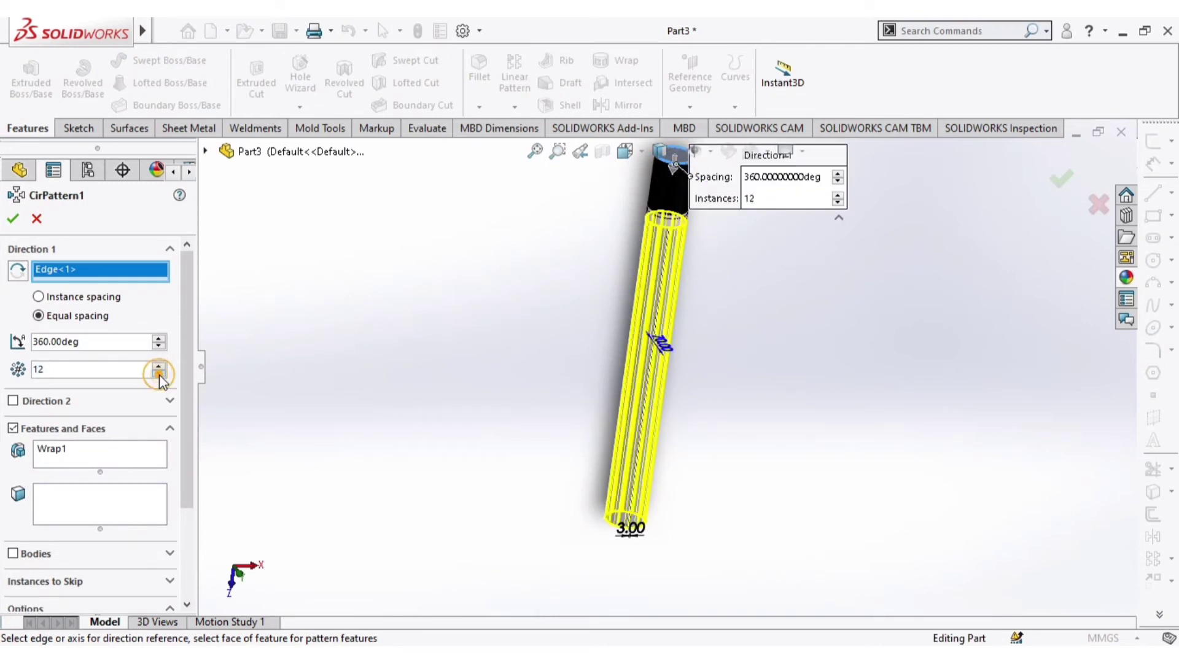
{"action": "left_click", "coordinate": [159, 373]}
{"action": "left_click", "coordinate": [159, 374]}
{"action": "left_click", "coordinate": [160, 373]}
{"action": "left_click", "coordinate": [160, 374]}
{"action": "left_click", "coordinate": [160, 374]}
{"action": "left_click", "coordinate": [160, 374]}
{"action": "left_click", "coordinate": [160, 374]}
{"action": "left_click", "coordinate": [160, 374]}
{"action": "left_click", "coordinate": [160, 374]}
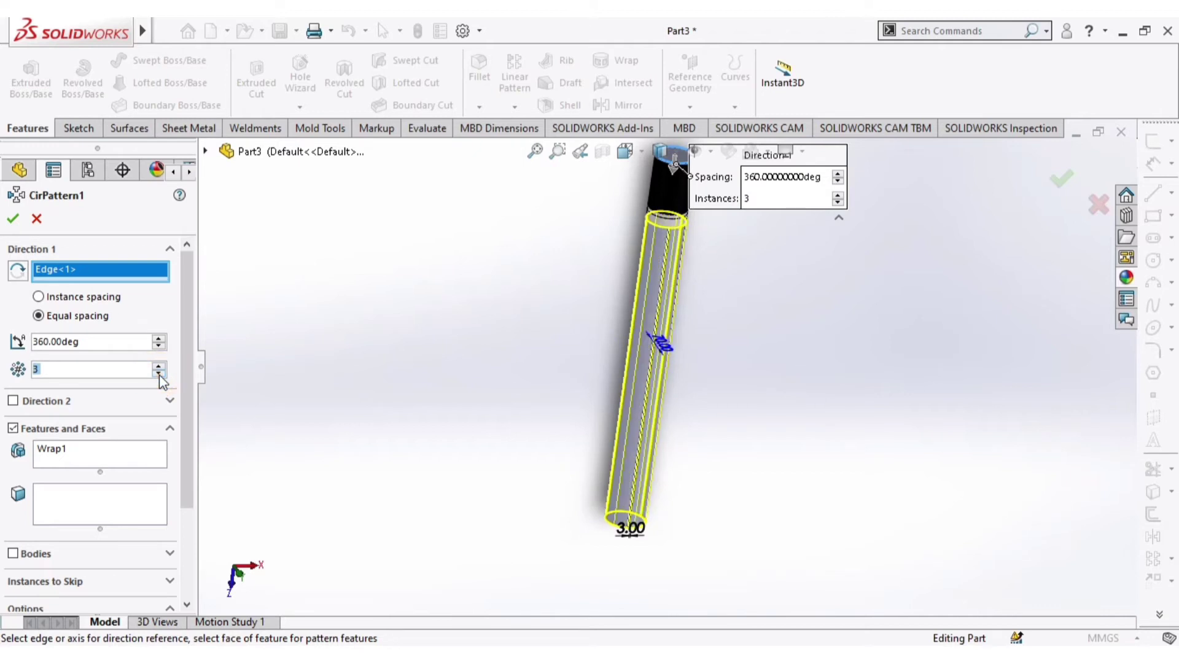
{"action": "scroll", "coordinate": [616, 265], "scroll_direction": "down", "scroll_amount": 1}
{"action": "scroll", "coordinate": [618, 270], "scroll_direction": "down", "scroll_amount": 2}
{"action": "scroll", "coordinate": [748, 310], "scroll_direction": "up", "scroll_amount": 1}
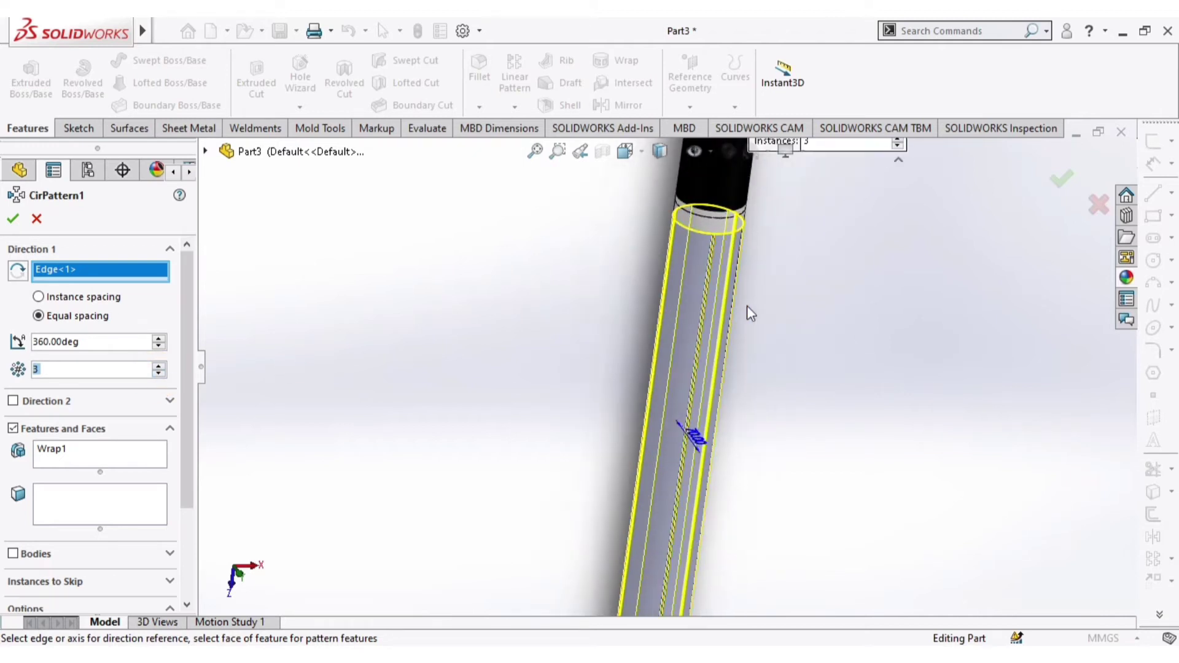
Raise the instance count to 6, try to apply the circular pattern of the wrap feature, and leave the command
{"action": "left_click", "coordinate": [158, 366]}
{"action": "left_click", "coordinate": [158, 367]}
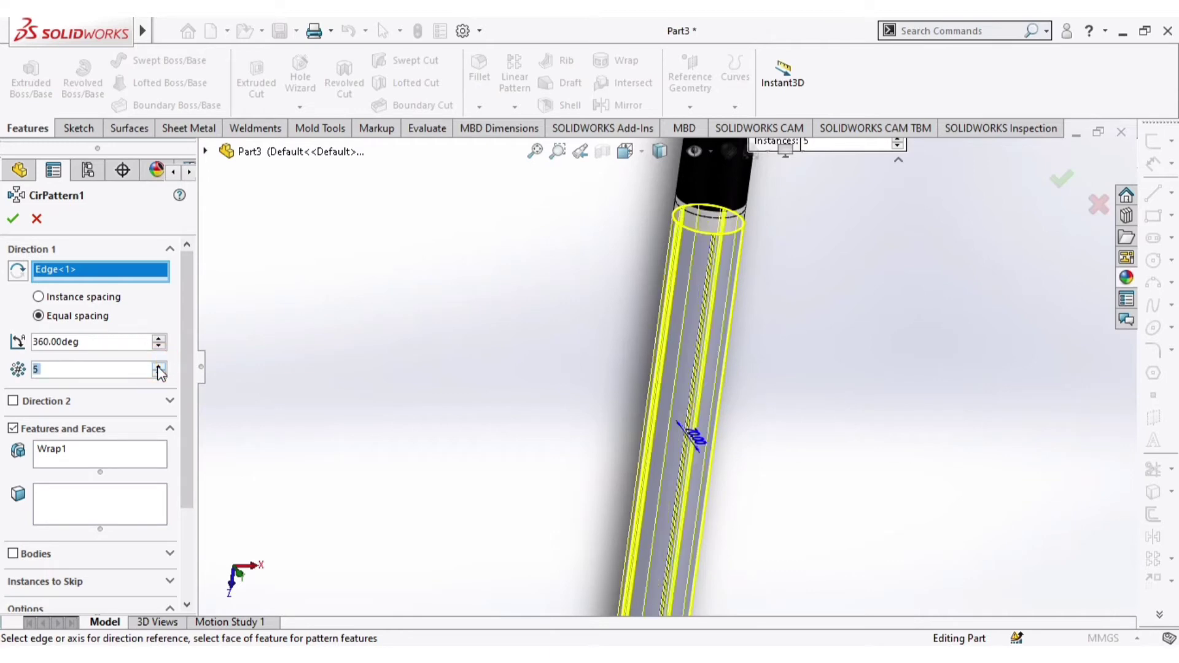
{"action": "left_click", "coordinate": [158, 366]}
{"action": "middle_click_drag", "start_coordinate": [627, 273], "coordinate": [797, 358]}
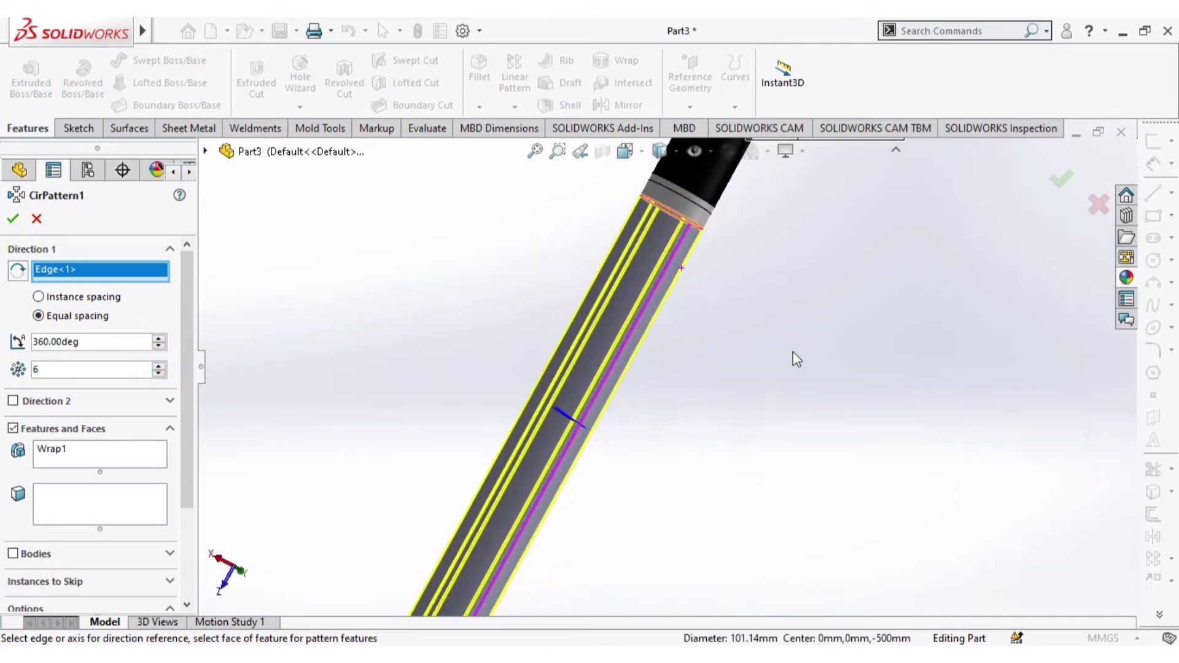
{"action": "left_click", "coordinate": [13, 219]}
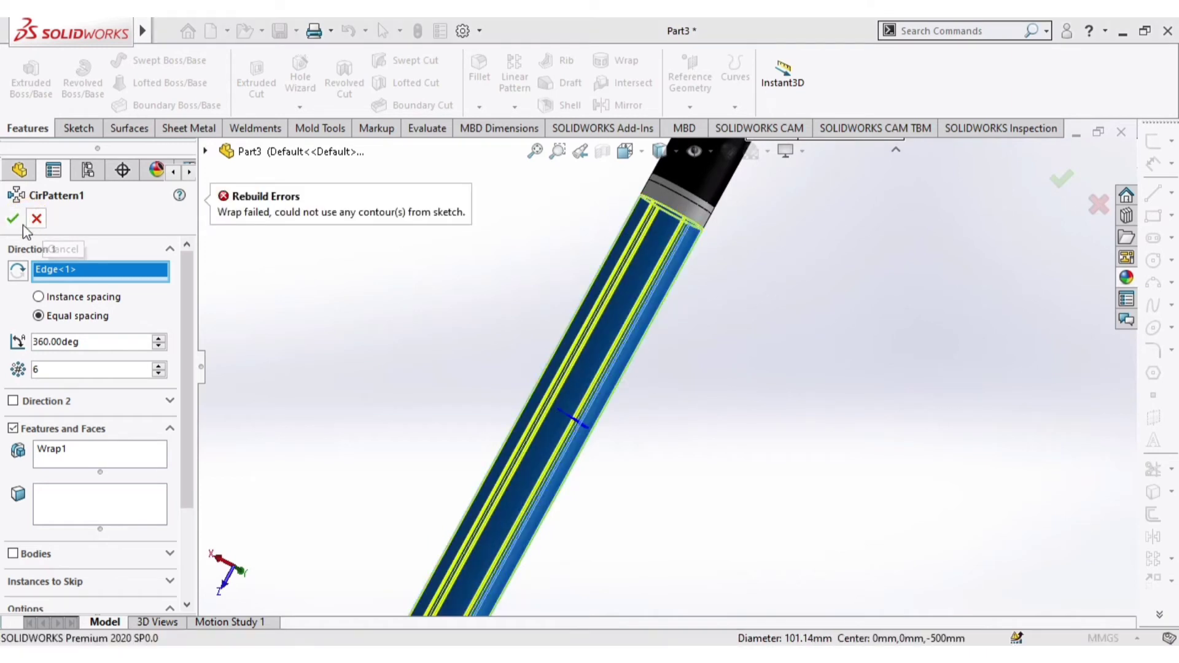
{"action": "left_click", "coordinate": [13, 220]}
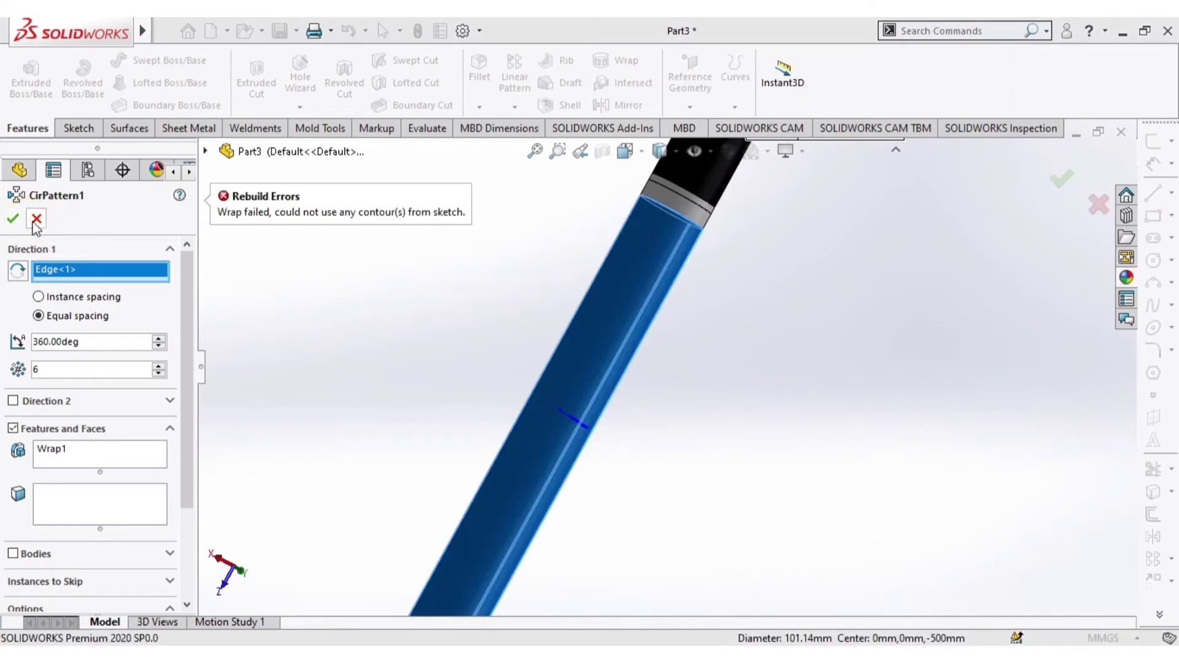
{"action": "left_click", "coordinate": [37, 220]}
Examine the scribed strip along the rod's long face, from the white band to the far end
{"action": "scroll", "coordinate": [561, 334], "scroll_direction": "up", "scroll_amount": 5}
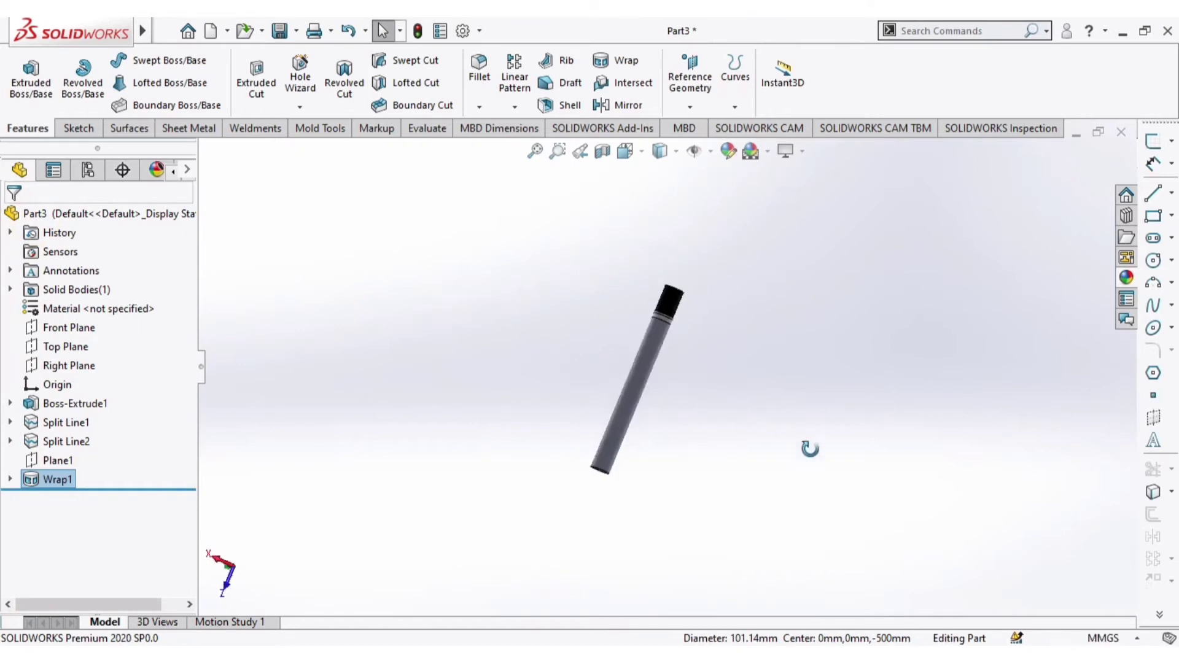
{"action": "middle_click_drag", "start_coordinate": [810, 449], "coordinate": [923, 352]}
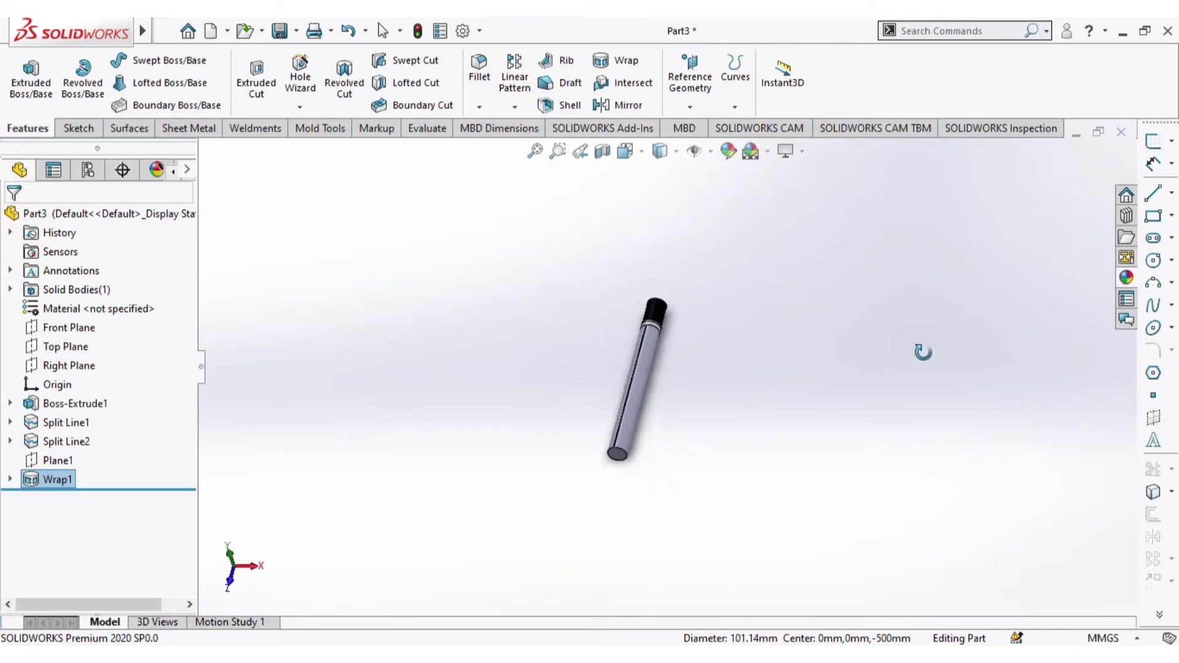
{"action": "scroll", "coordinate": [651, 366], "scroll_direction": "down", "scroll_amount": 5}
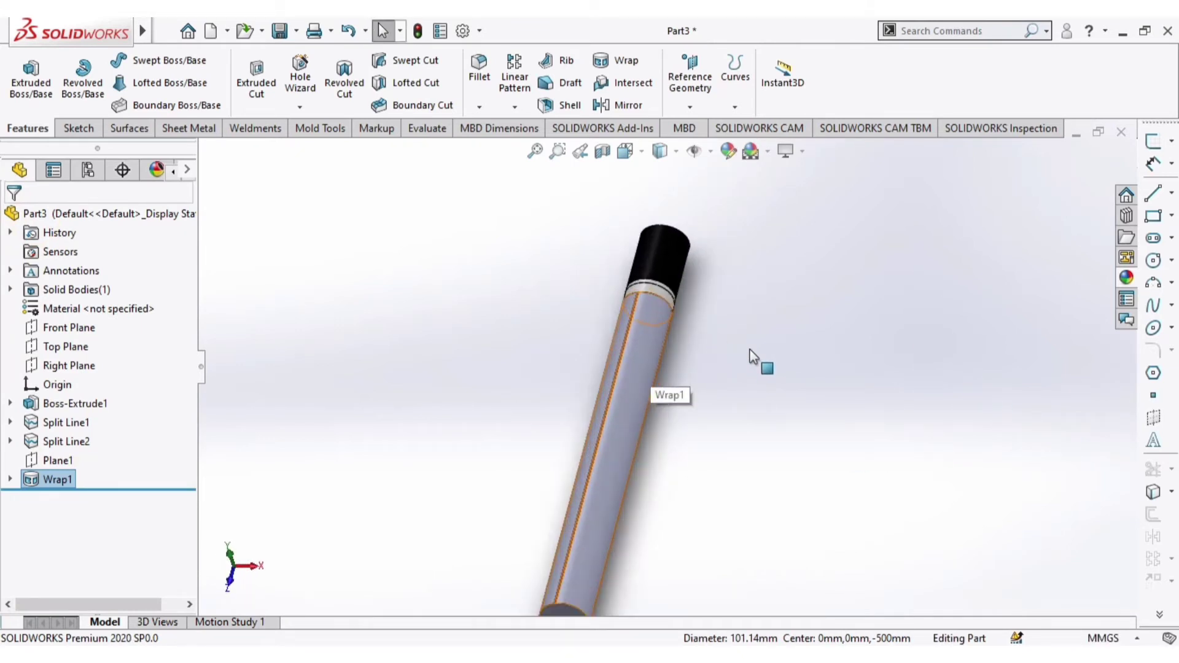
{"action": "middle_click_drag", "start_coordinate": [749, 350], "coordinate": [781, 244]}
{"action": "scroll", "coordinate": [769, 490], "scroll_direction": "up", "scroll_amount": 5}
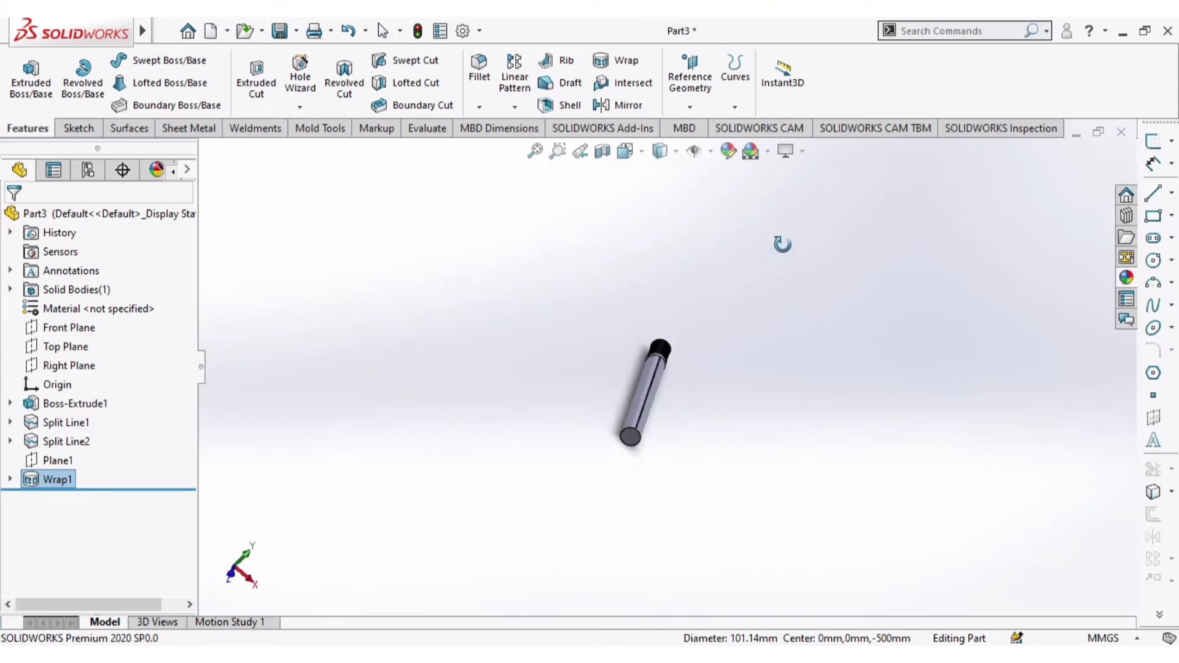
{"action": "scroll", "coordinate": [642, 427], "scroll_direction": "down", "scroll_amount": 6}
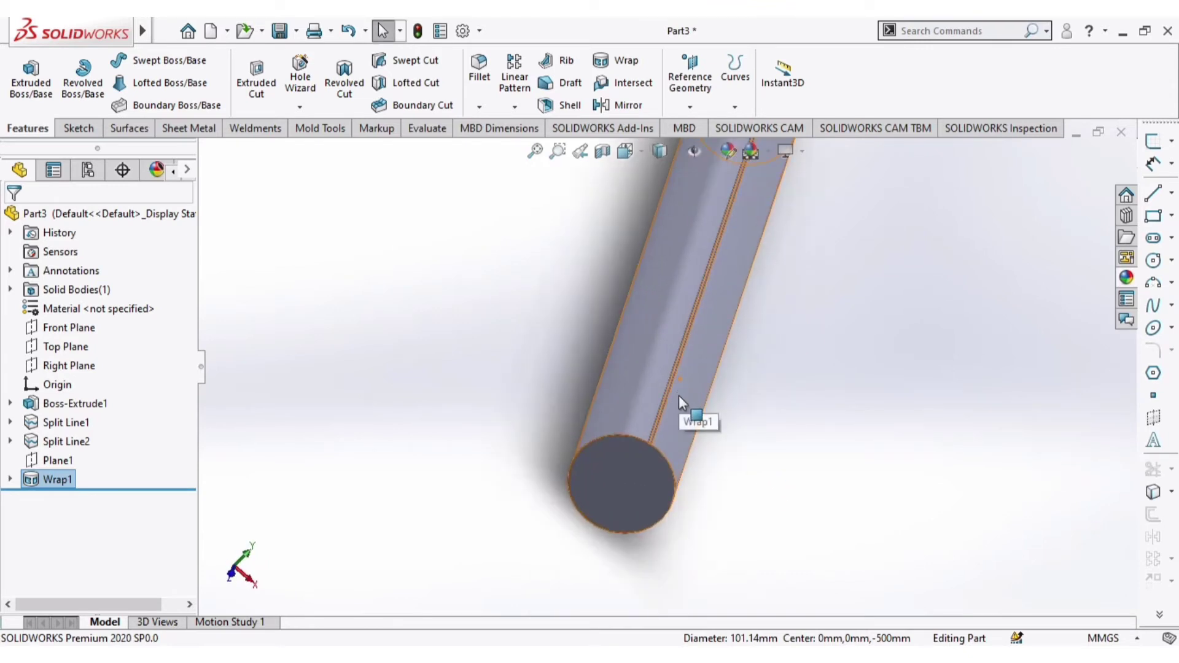
{"action": "scroll", "coordinate": [687, 355], "scroll_direction": "down", "scroll_amount": 4}
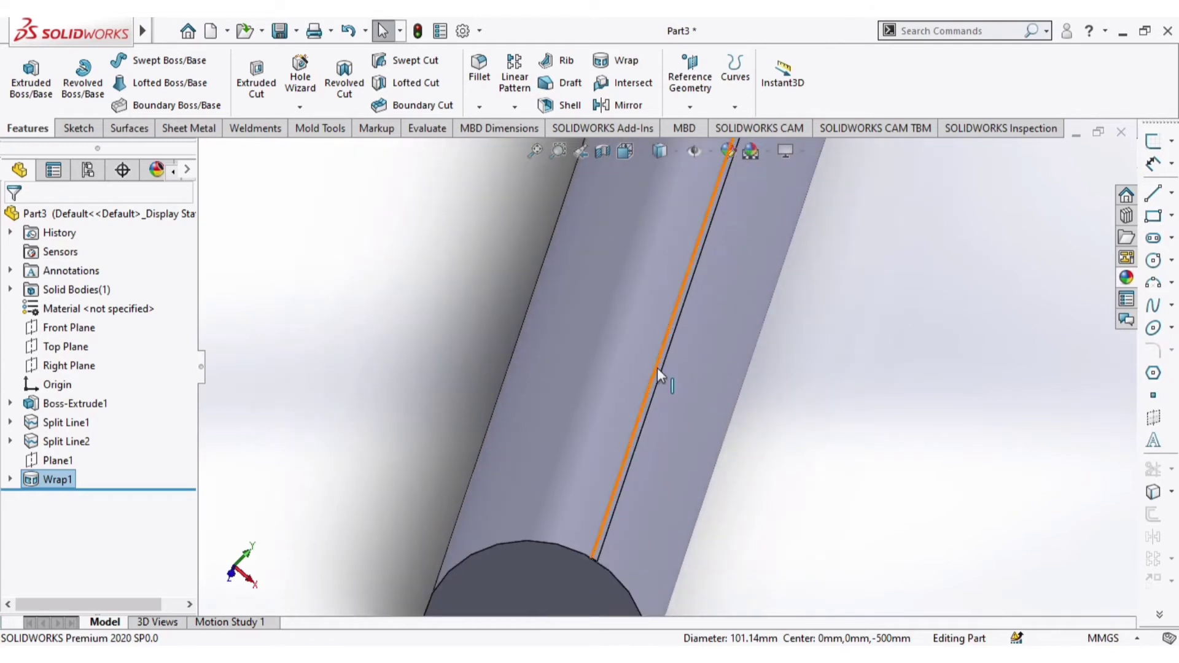
{"action": "scroll", "coordinate": [657, 374], "scroll_direction": "down", "scroll_amount": 4}
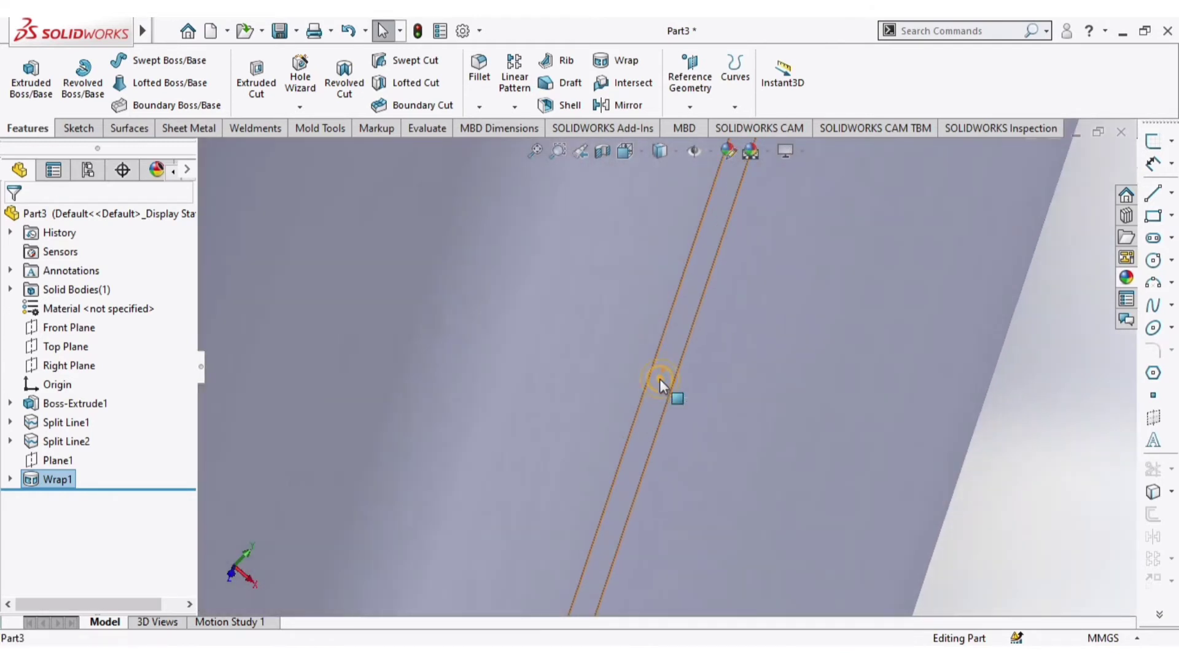
Try to circular-pattern the wrap feature around the rod's end edge with 17 equally spaced instances over 360 degrees
{"action": "left_click", "coordinate": [659, 378]}
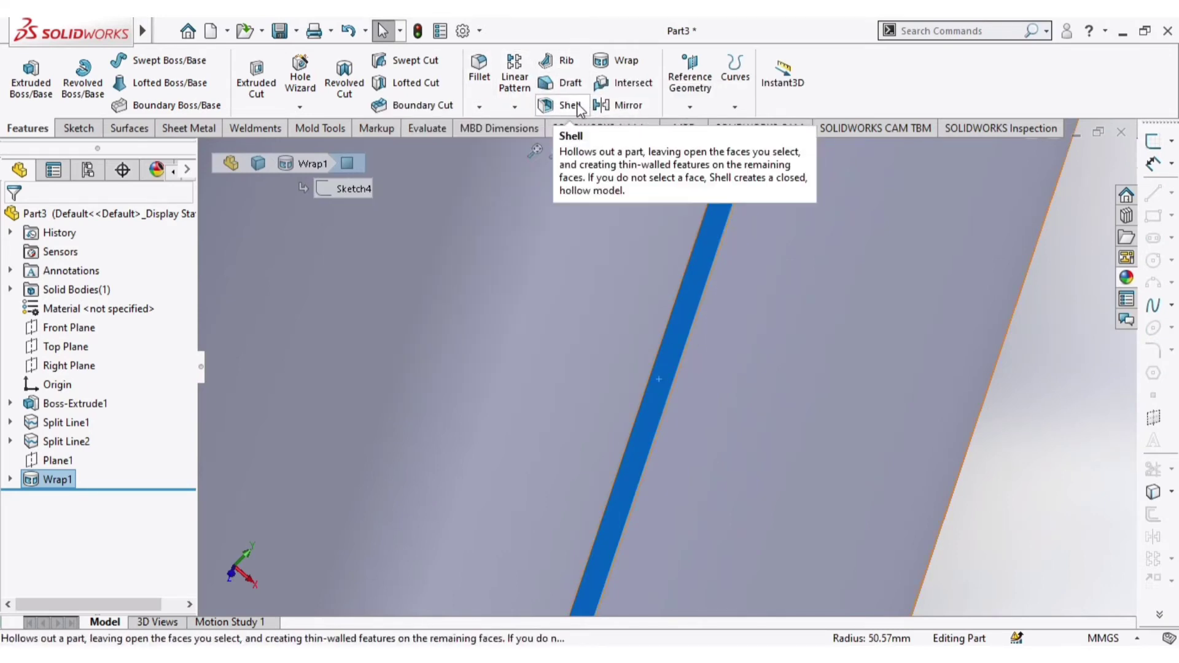
{"action": "left_click", "coordinate": [516, 108]}
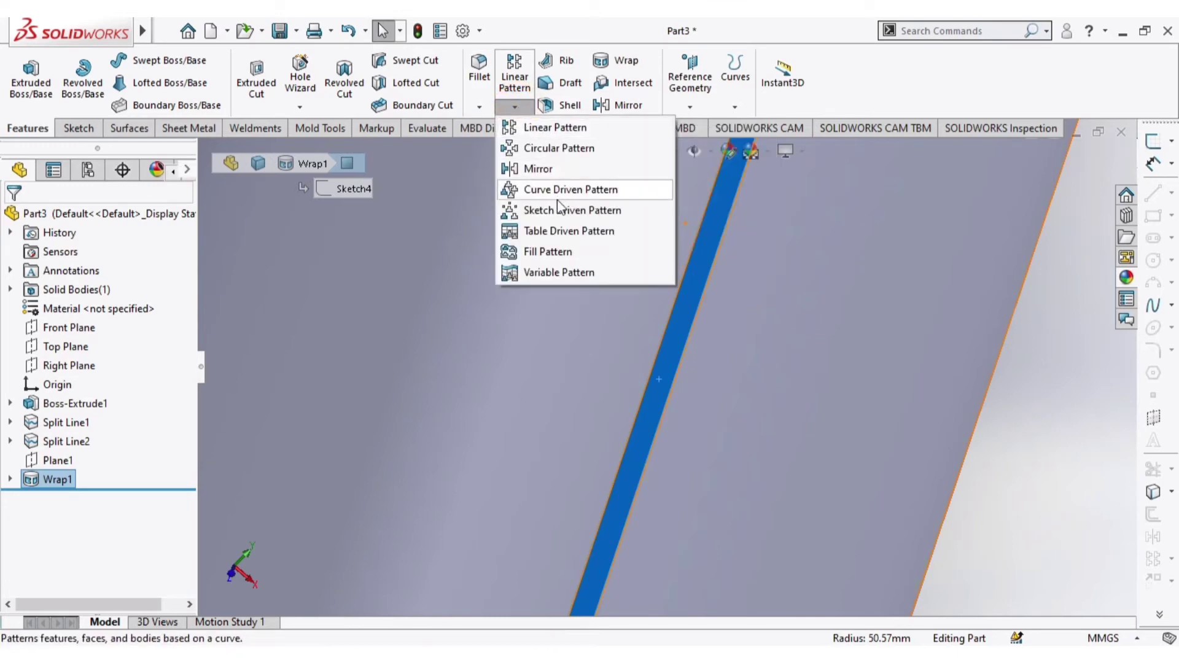
{"action": "left_click", "coordinate": [545, 148]}
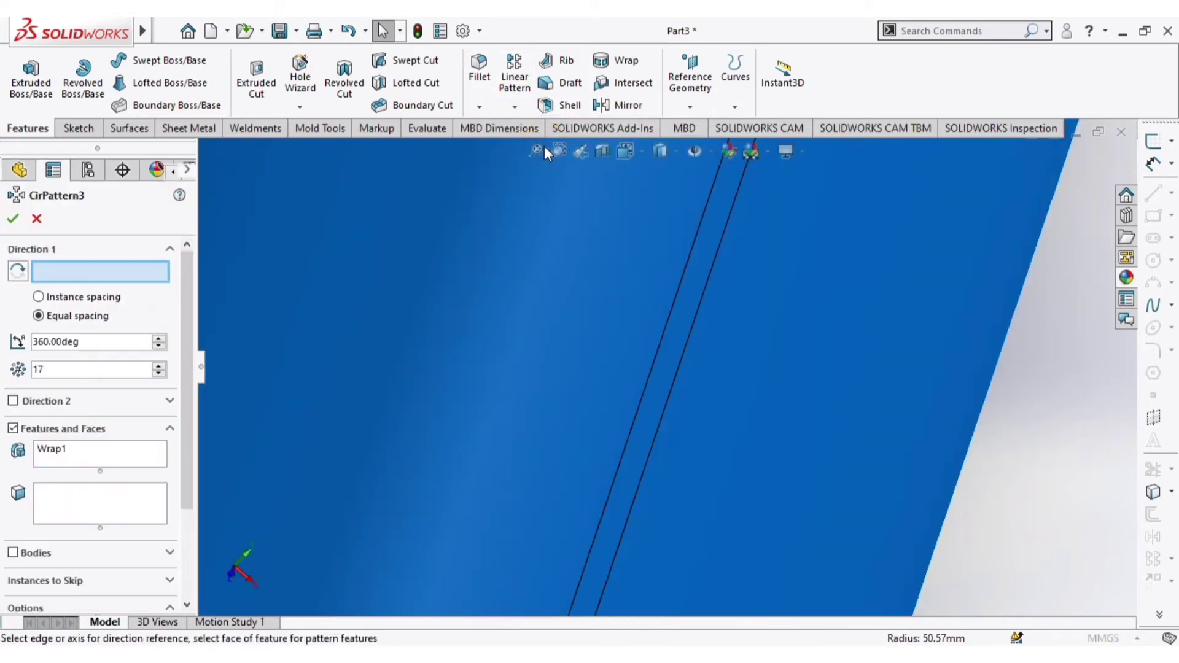
{"action": "scroll", "coordinate": [546, 280], "scroll_direction": "up", "scroll_amount": 8}
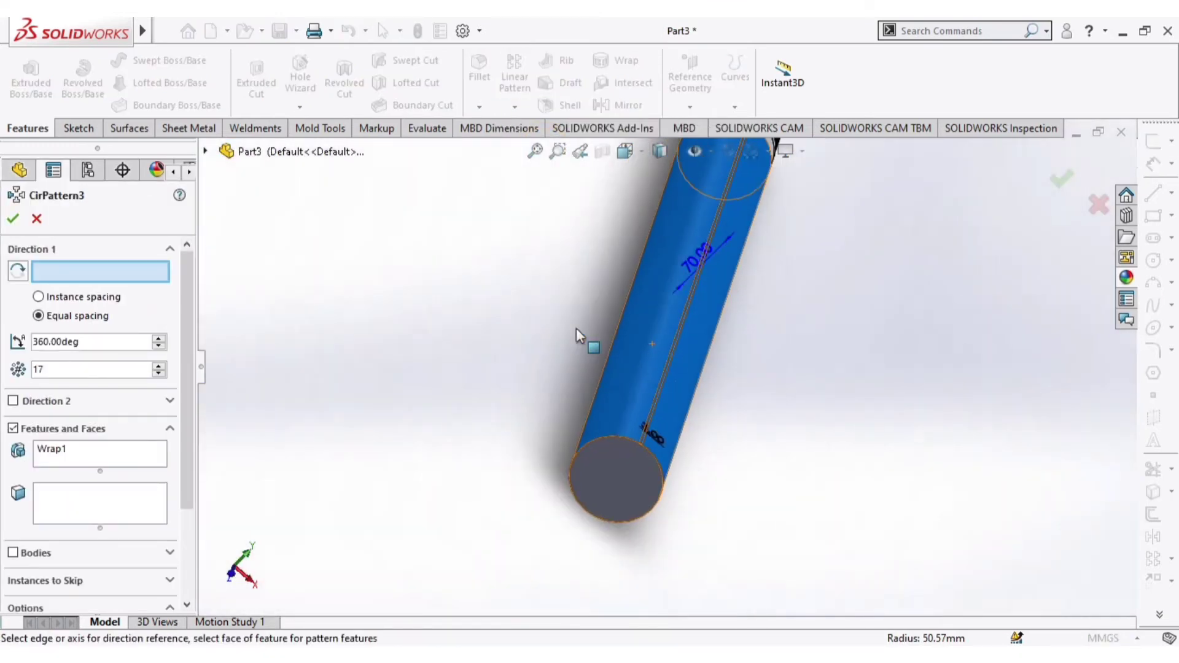
{"action": "left_click", "coordinate": [602, 439]}
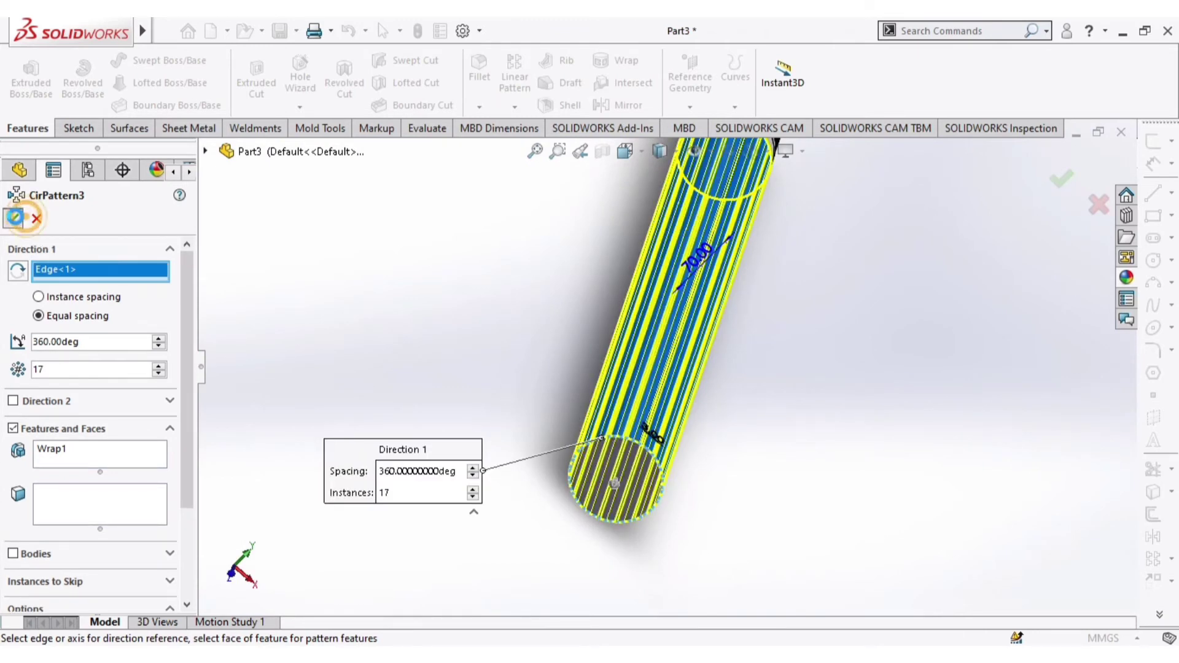
{"action": "left_click", "coordinate": [15, 218]}
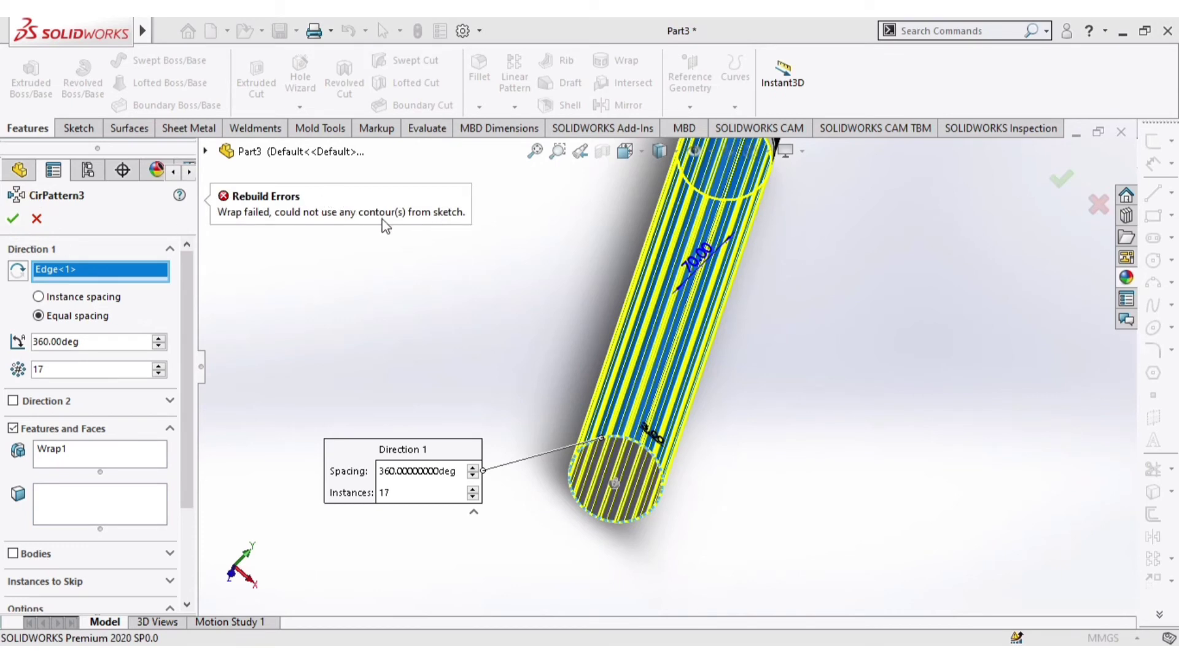
{"action": "left_click", "coordinate": [38, 222]}
{"action": "scroll", "coordinate": [523, 481], "scroll_direction": "up", "scroll_amount": 5}
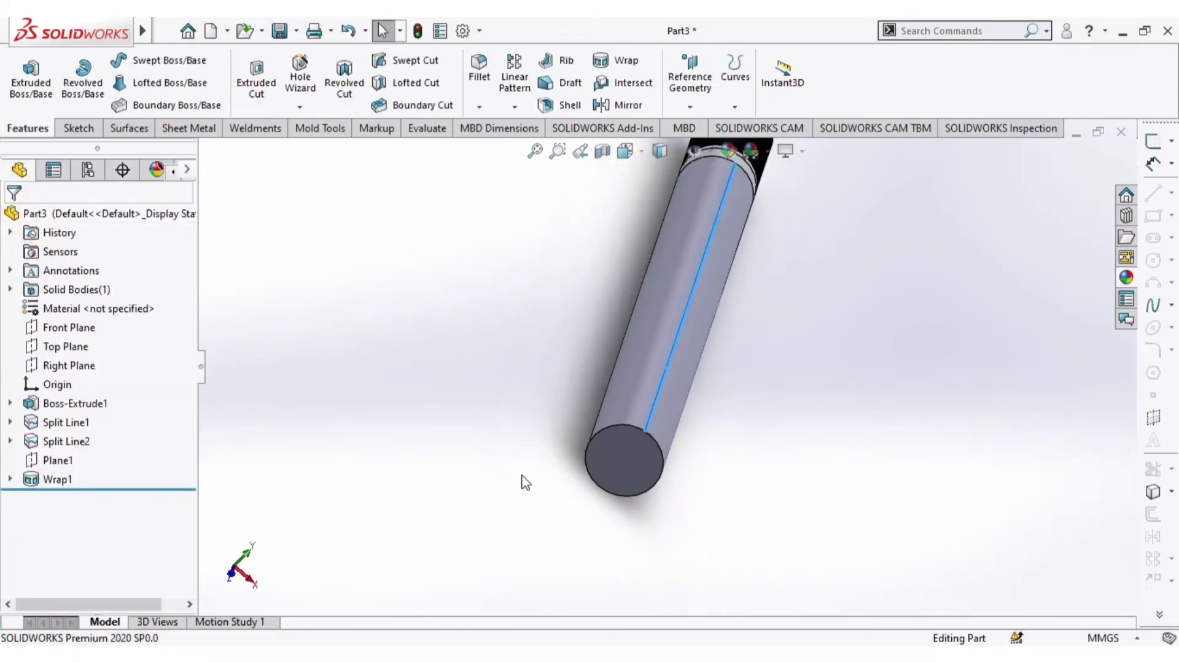
Examine the scribed strip and the coloured bands from several angles along the rod
{"action": "scroll", "coordinate": [672, 322], "scroll_direction": "down", "scroll_amount": 5}
{"action": "middle_click_drag", "start_coordinate": [734, 305], "coordinate": [697, 479]}
{"action": "scroll", "coordinate": [797, 350], "scroll_direction": "up", "scroll_amount": 3}
{"action": "middle_click_drag", "start_coordinate": [797, 350], "coordinate": [826, 424]}
{"action": "scroll", "coordinate": [706, 344], "scroll_direction": "down", "scroll_amount": 3}
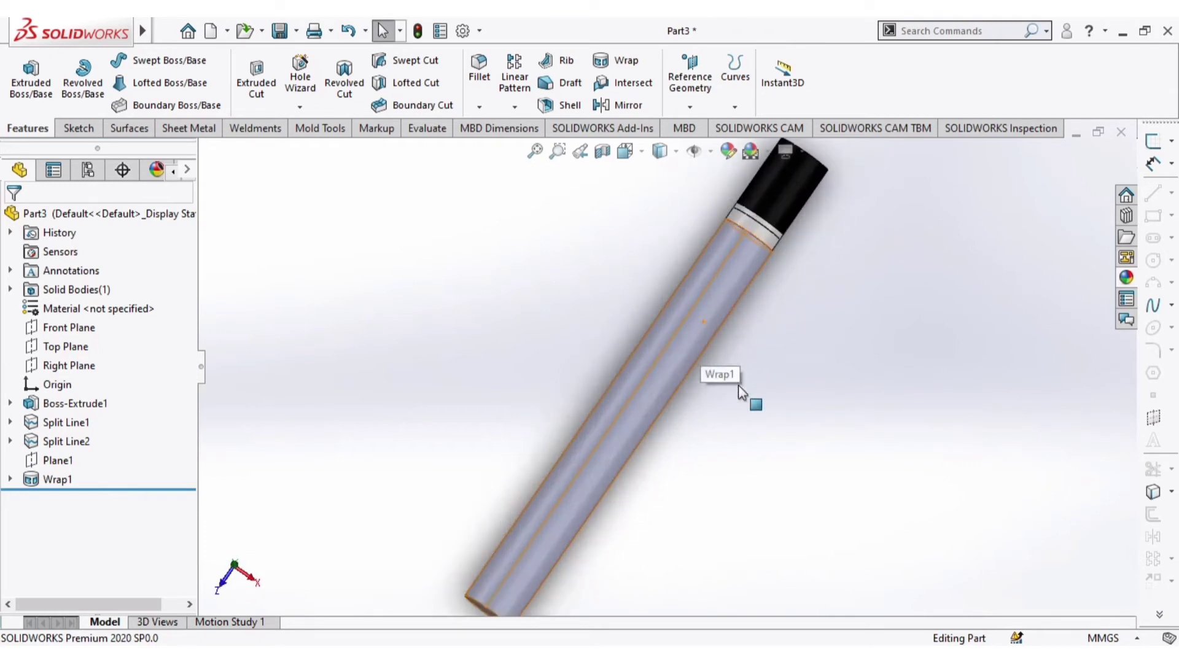
{"action": "middle_click_drag", "start_coordinate": [759, 345], "coordinate": [702, 334]}
{"action": "scroll", "coordinate": [704, 341], "scroll_direction": "down", "scroll_amount": 3}
{"action": "scroll", "coordinate": [706, 342], "scroll_direction": "up", "scroll_amount": 3}
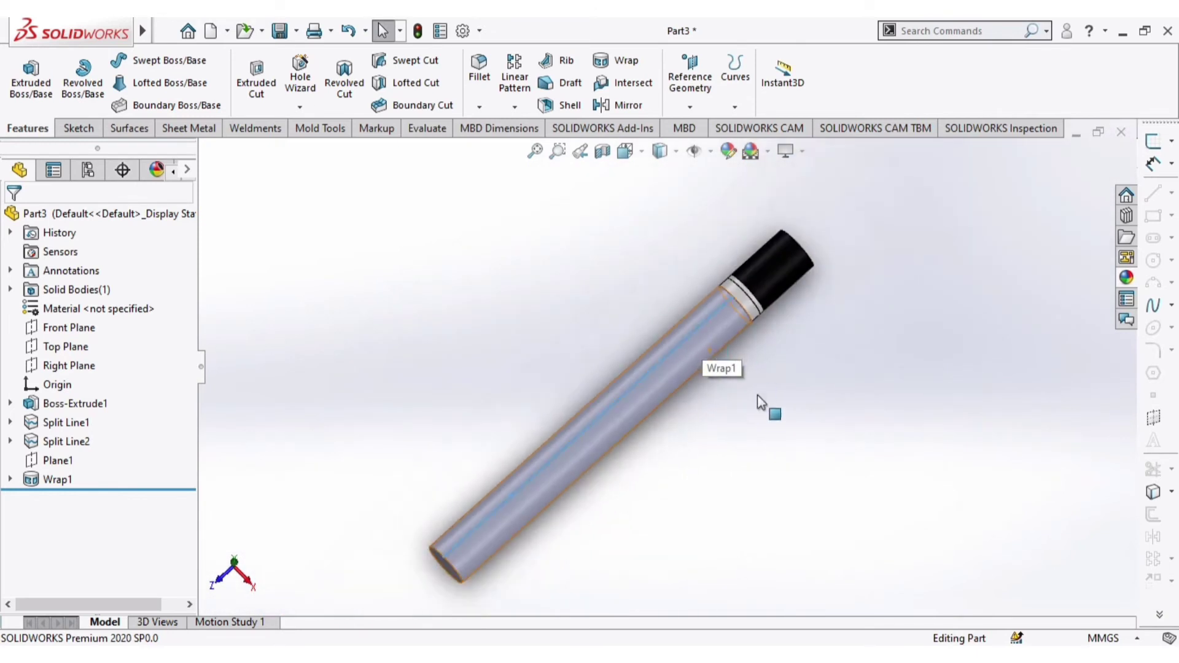
{"action": "middle_click_drag", "start_coordinate": [763, 403], "coordinate": [835, 395]}
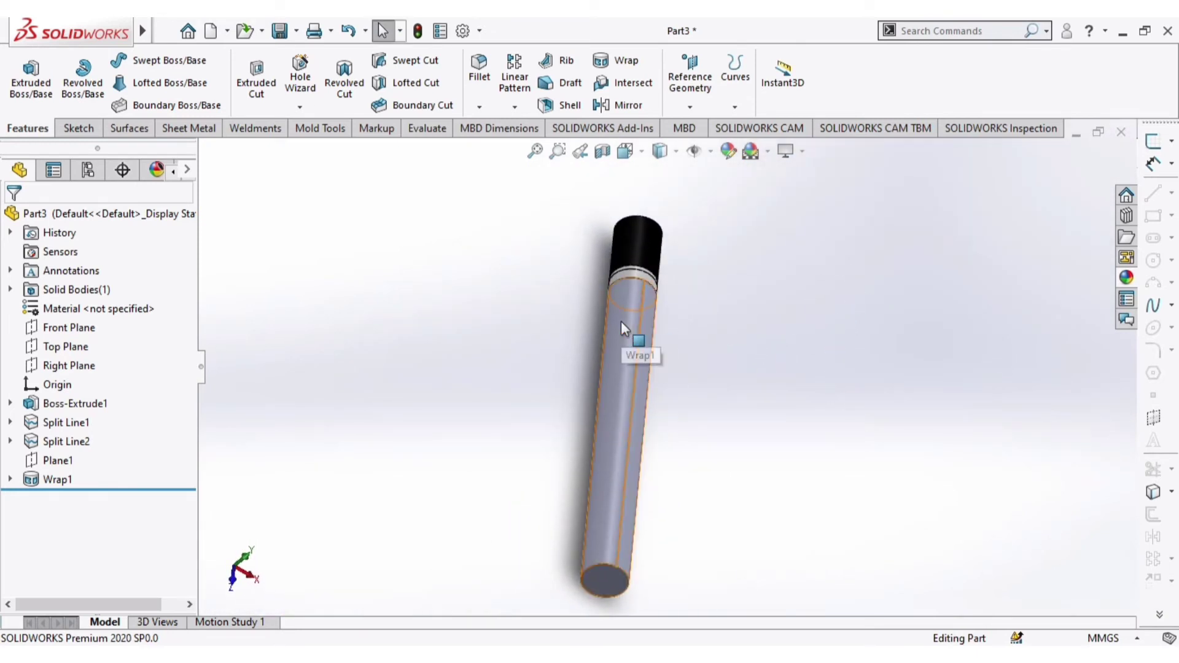
Colour the narrow scribed strip face black
{"action": "scroll", "coordinate": [629, 335], "scroll_direction": "down", "scroll_amount": 5}
{"action": "scroll", "coordinate": [654, 363], "scroll_direction": "down", "scroll_amount": 3}
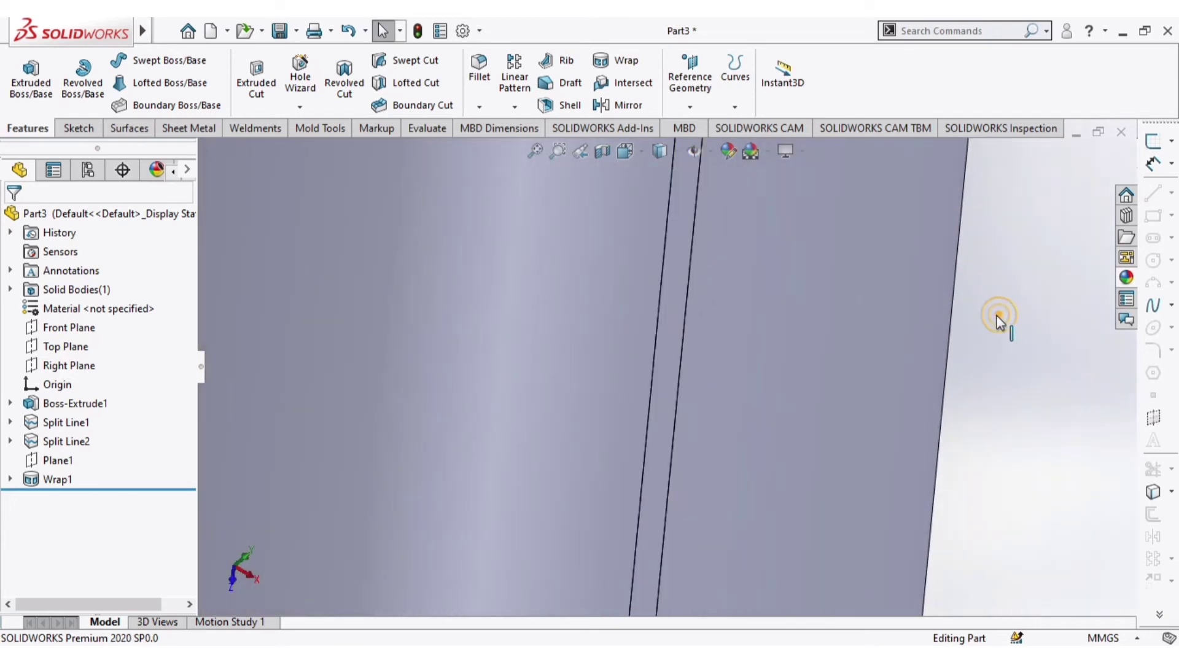
{"action": "left_click", "coordinate": [668, 354]}
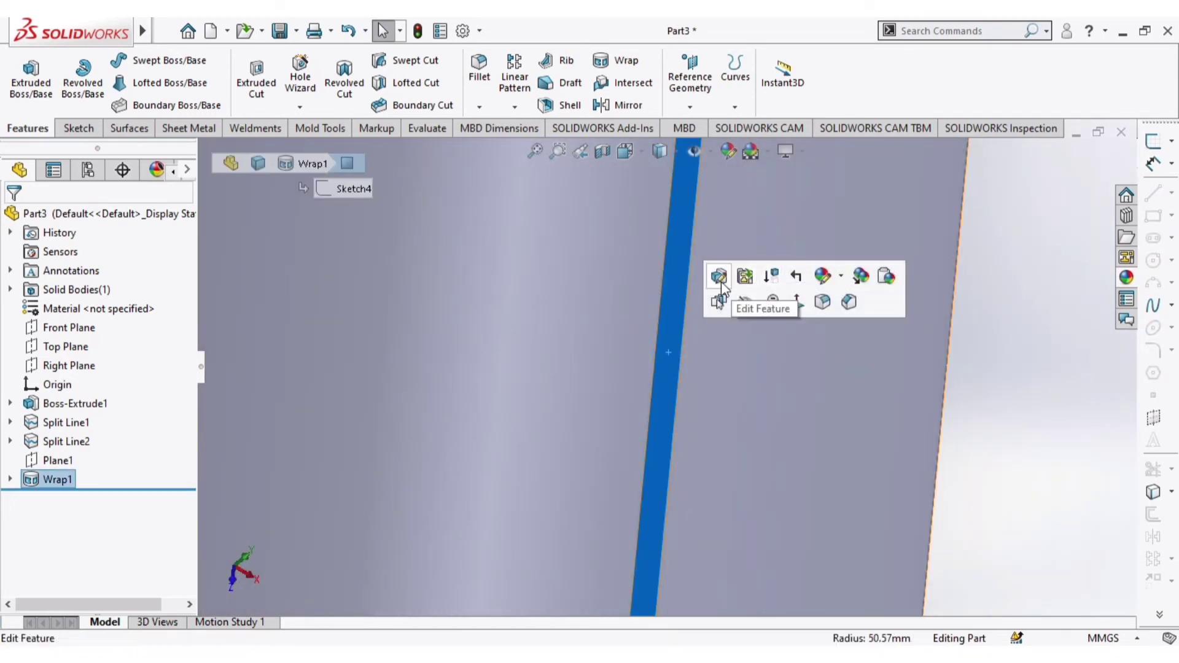
{"action": "left_click", "coordinate": [823, 276]}
{"action": "left_click", "coordinate": [840, 320]}
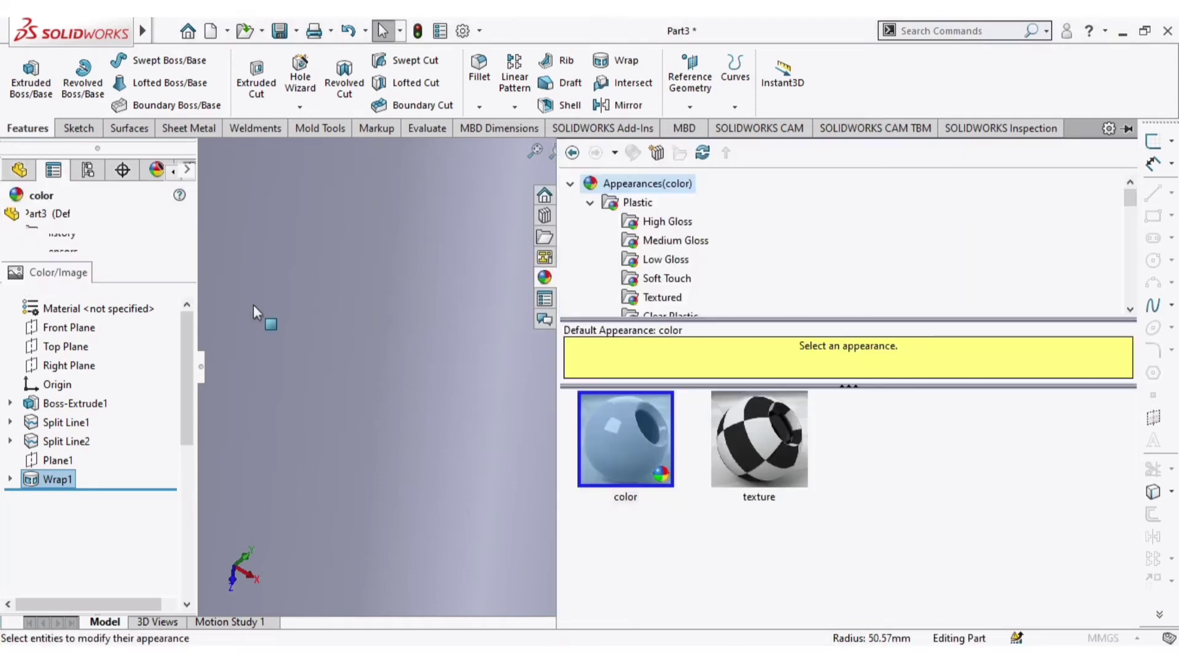
{"action": "left_click", "coordinate": [134, 595]}
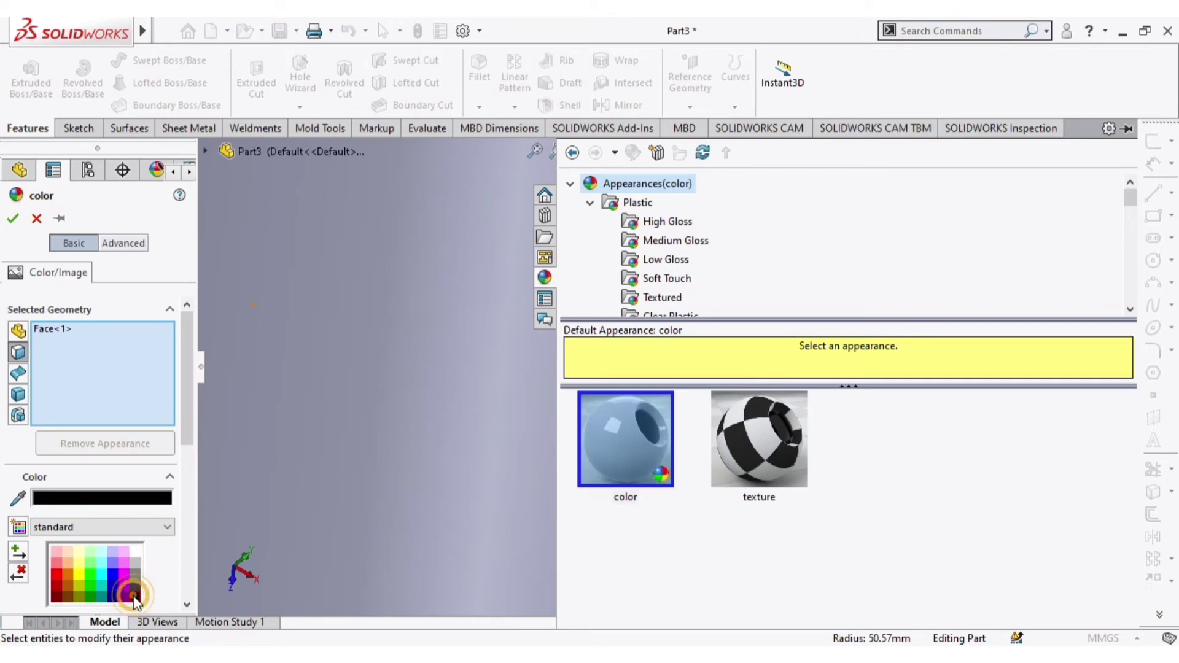
{"action": "left_click", "coordinate": [14, 219]}
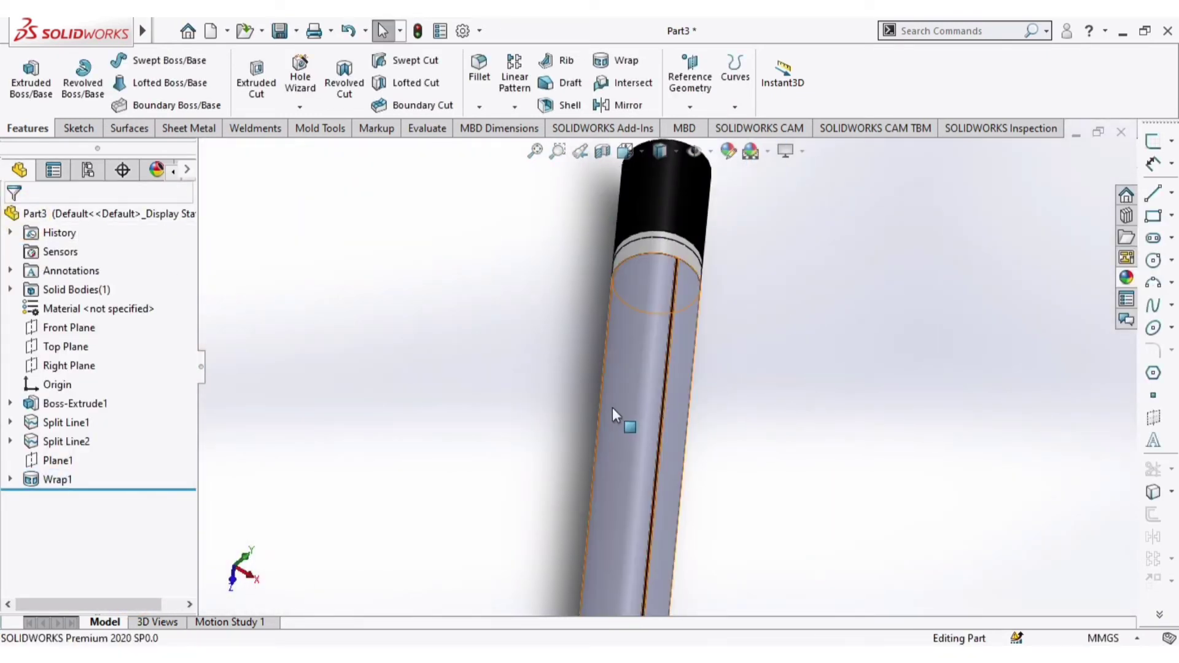
Colour the rod's long cylindrical face around the strip red
{"action": "left_click", "coordinate": [613, 406]}
{"action": "left_click", "coordinate": [768, 329]}
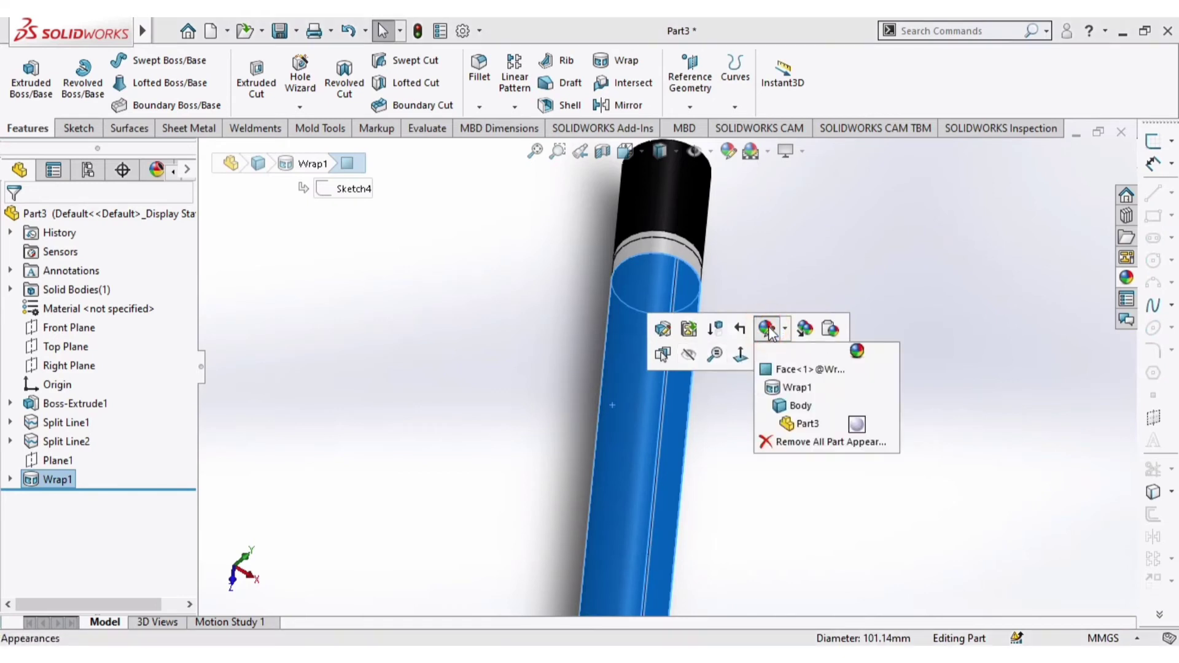
{"action": "left_click", "coordinate": [792, 371]}
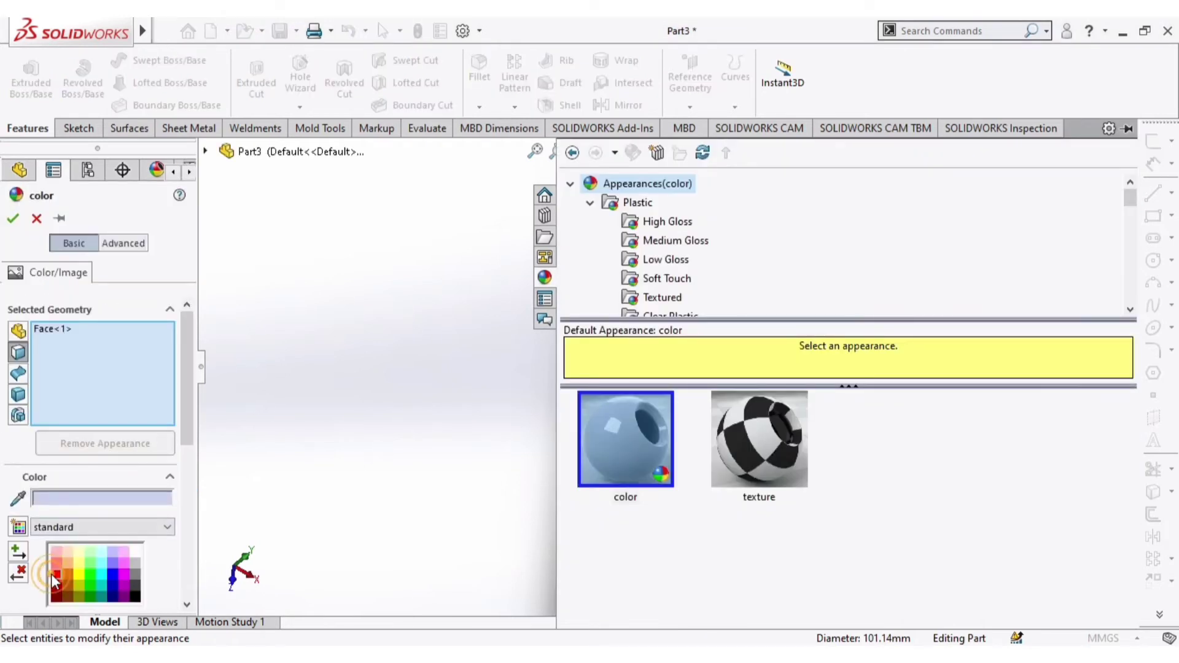
{"action": "left_click", "coordinate": [55, 578]}
{"action": "left_click", "coordinate": [14, 218]}
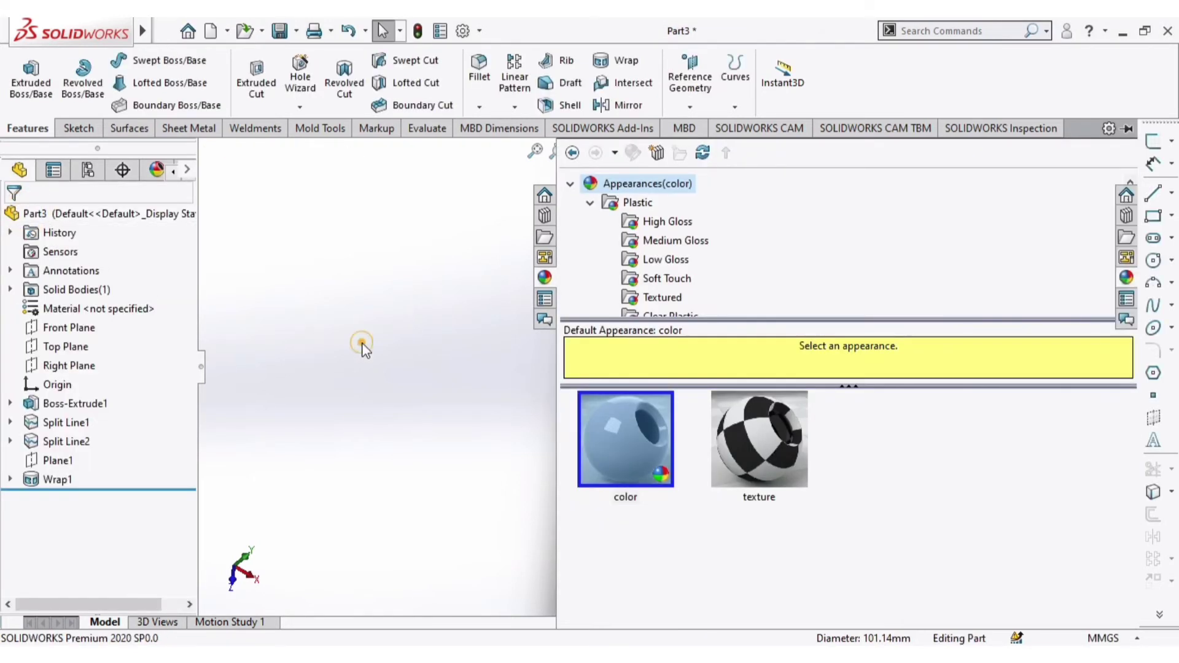
Start a sketch on the Top Plane and switch to the Top view orientation
{"action": "middle_click_drag", "start_coordinate": [790, 486], "coordinate": [715, 382]}
{"action": "scroll", "coordinate": [743, 344], "scroll_direction": "down", "scroll_amount": 3}
{"action": "scroll", "coordinate": [743, 368], "scroll_direction": "up", "scroll_amount": 1}
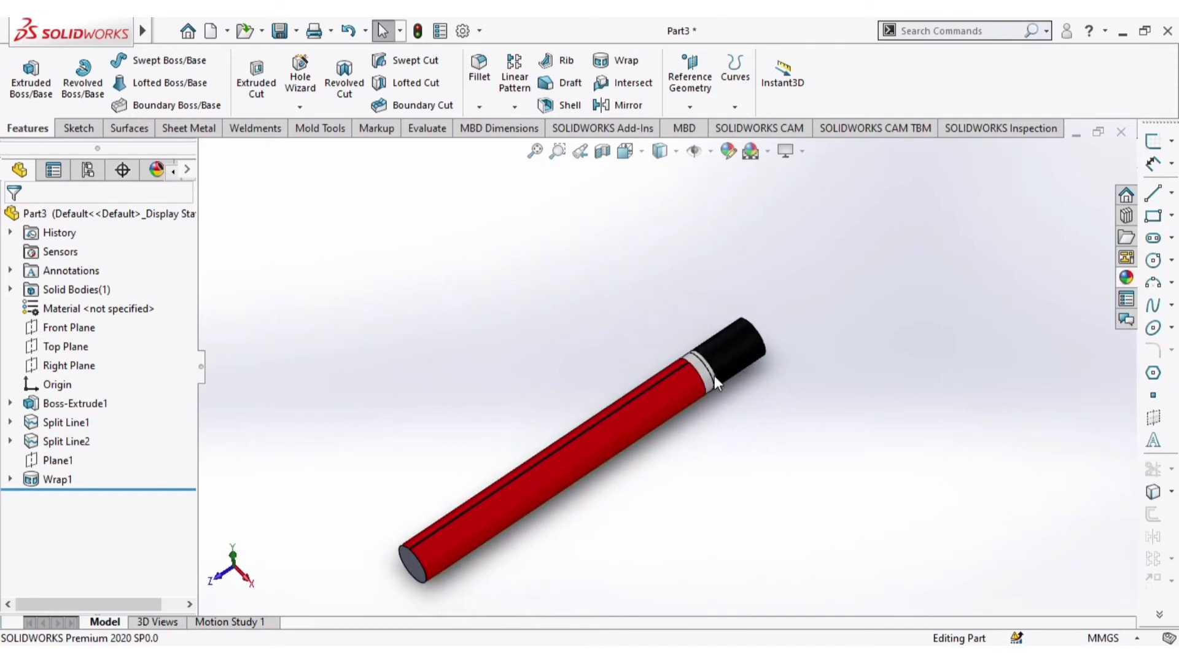
{"action": "left_click", "coordinate": [65, 346]}
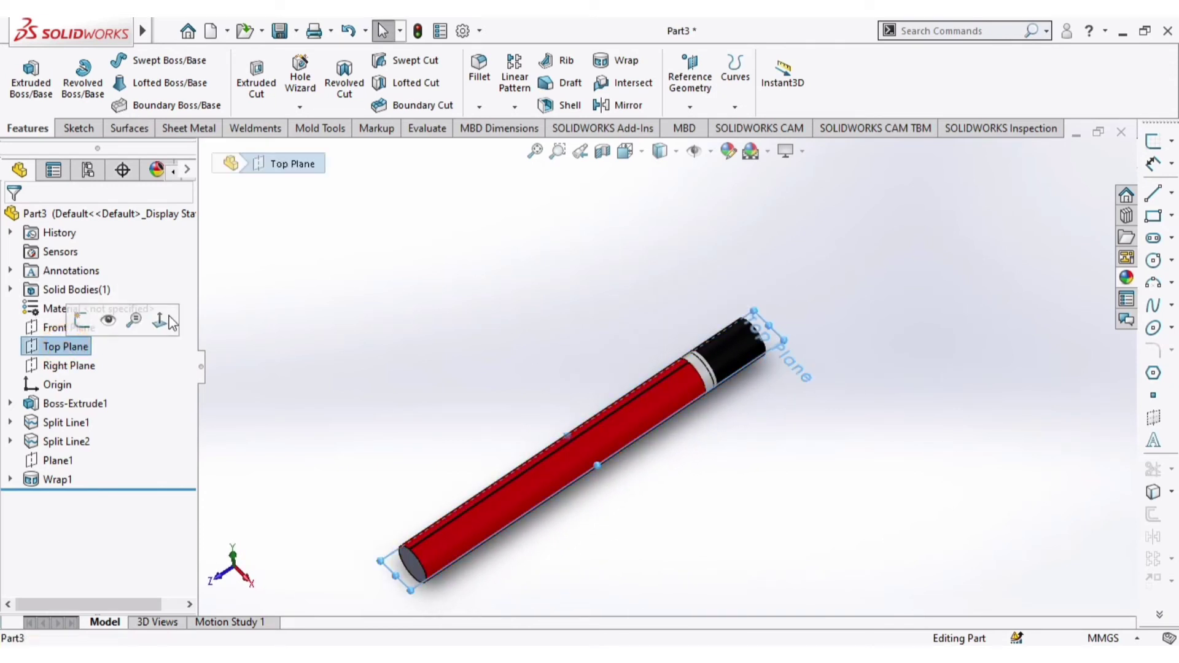
{"action": "left_click", "coordinate": [61, 346]}
{"action": "left_click", "coordinate": [83, 314]}
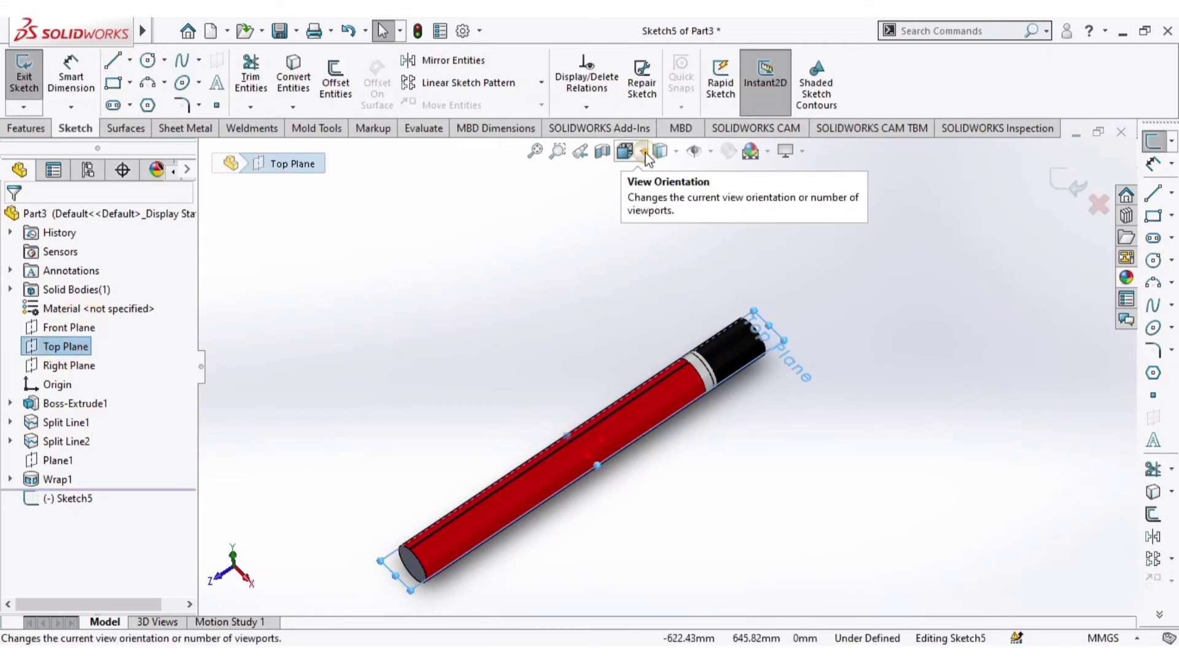
{"action": "left_click", "coordinate": [626, 151]}
{"action": "left_click", "coordinate": [719, 242]}
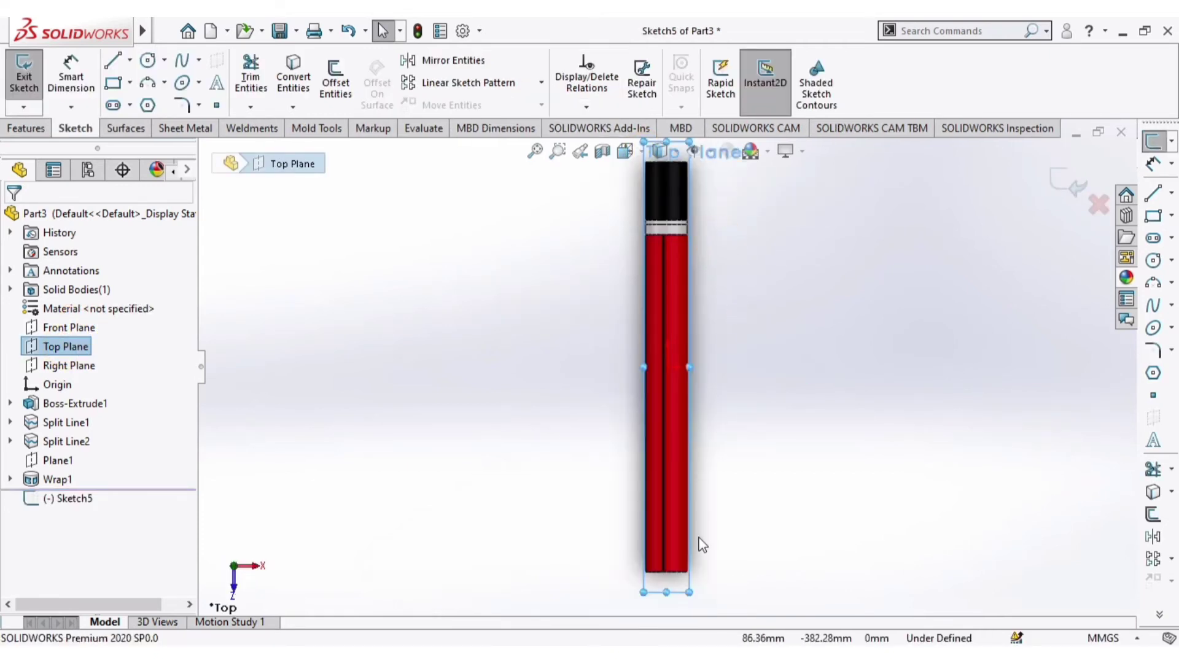
Sketch a vertical centerline about 152 mm long, running outward from the midpoint of the rod's red end
{"action": "scroll", "coordinate": [676, 591], "scroll_direction": "down", "scroll_amount": 2}
{"action": "scroll", "coordinate": [677, 568], "scroll_direction": "up", "scroll_amount": 2}
{"action": "scroll", "coordinate": [678, 561], "scroll_direction": "down", "scroll_amount": 1}
{"action": "scroll", "coordinate": [670, 437], "scroll_direction": "down", "scroll_amount": 2}
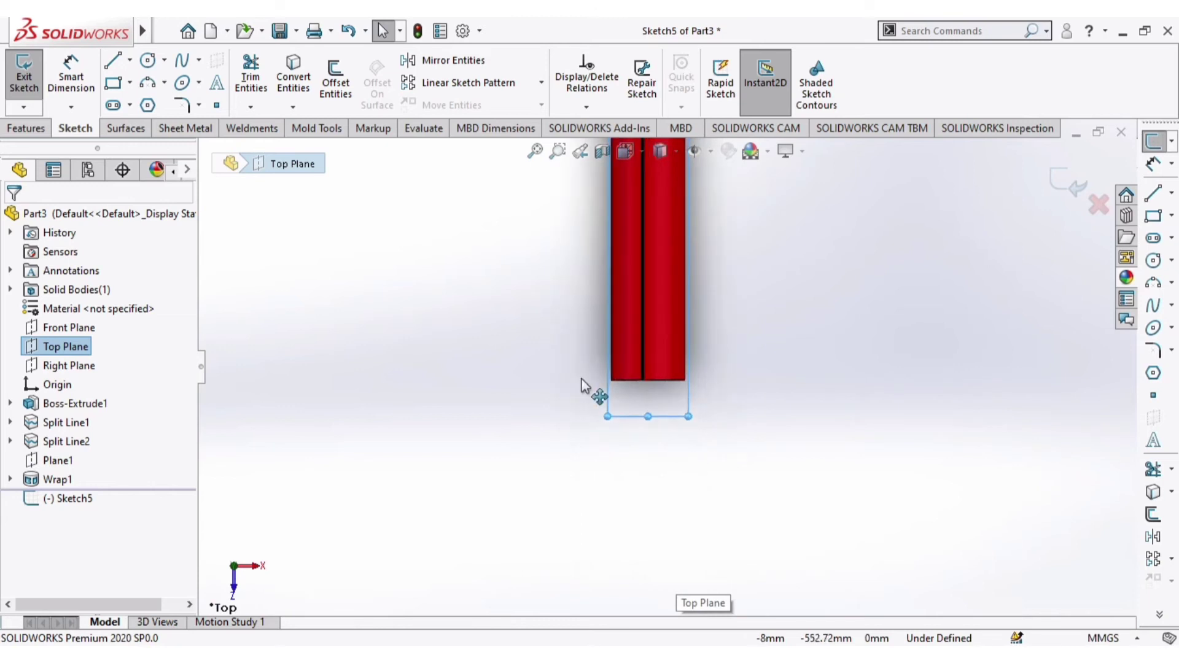
{"action": "left_click", "coordinate": [129, 59]}
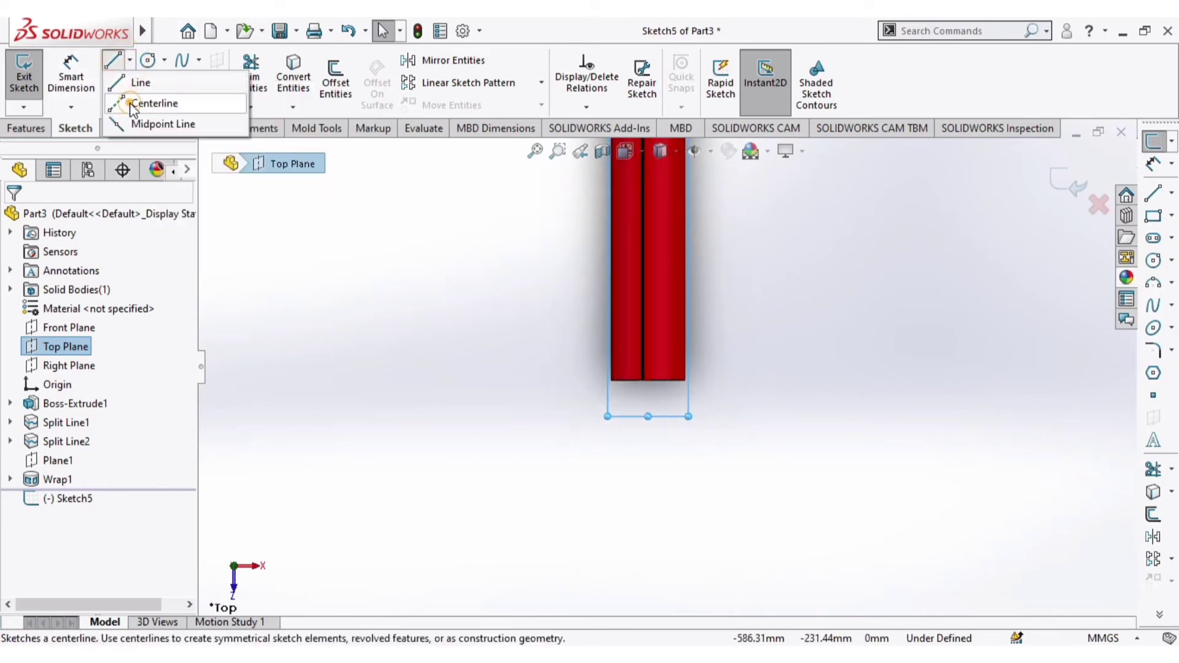
{"action": "left_click", "coordinate": [134, 104]}
{"action": "scroll", "coordinate": [667, 393], "scroll_direction": "down", "scroll_amount": 3}
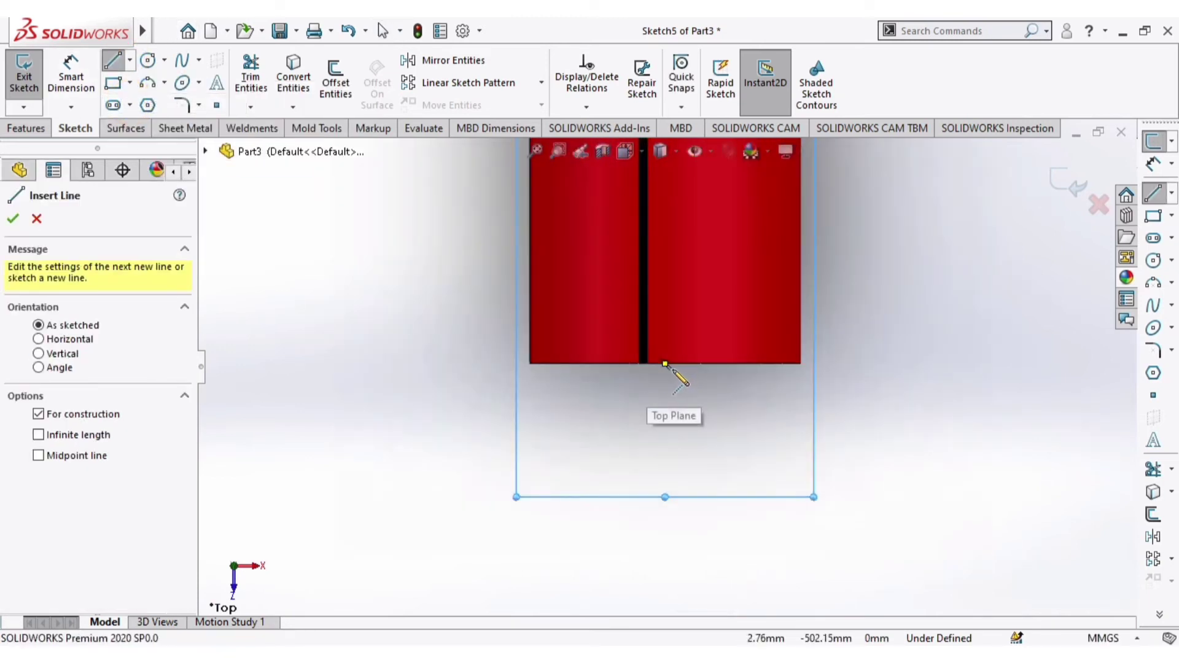
{"action": "left_click", "coordinate": [665, 364]}
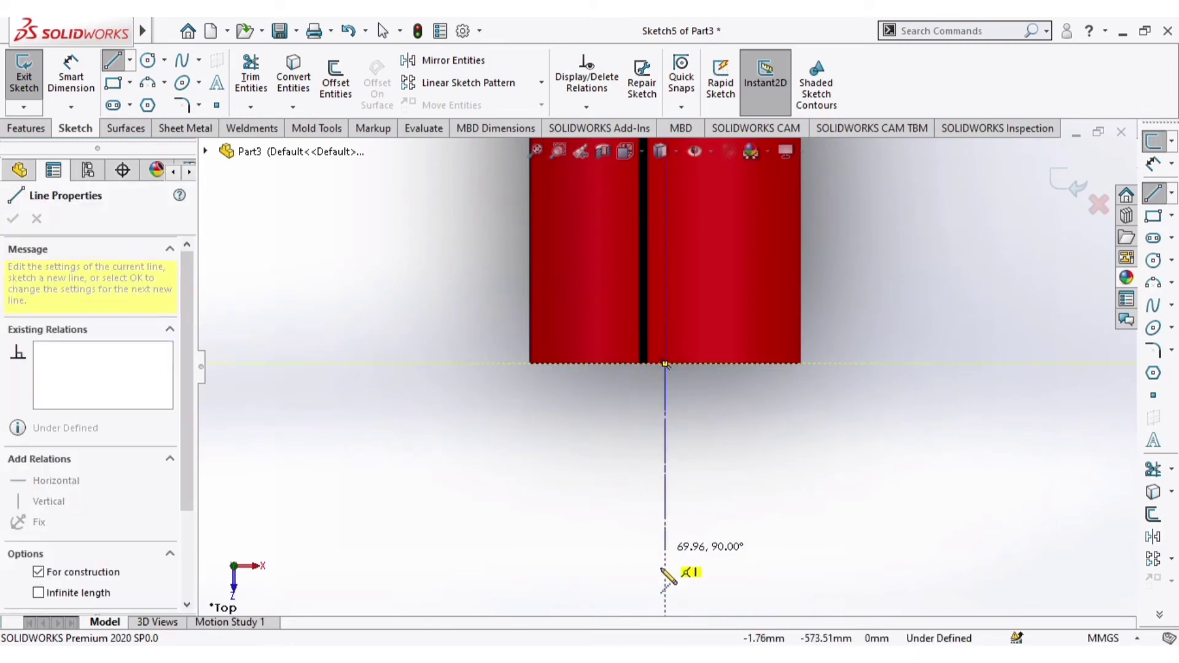
{"action": "scroll", "coordinate": [666, 553], "scroll_direction": "up", "scroll_amount": 2}
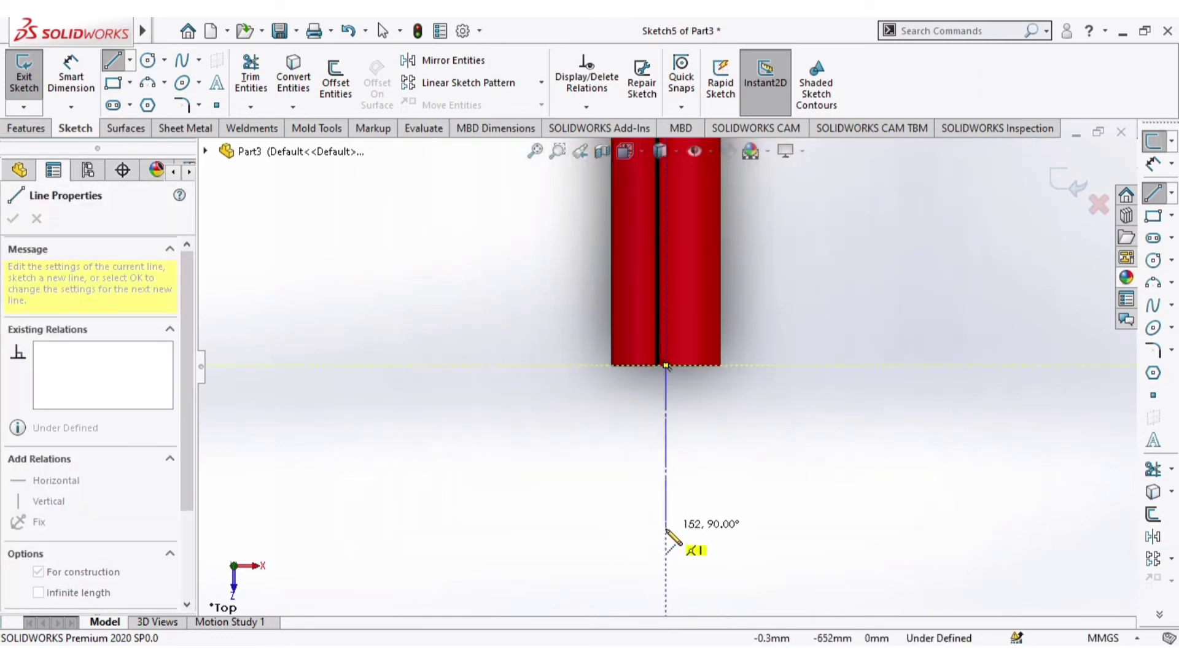
{"action": "left_click", "coordinate": [670, 534]}
{"action": "key", "text": "Escape"}
Sketch a closed right triangle with a slanted side about 160 mm long from the red end's corner to the centerline's tip and the end edge's midpoint
{"action": "scroll", "coordinate": [718, 500], "scroll_direction": "up", "scroll_amount": 3}
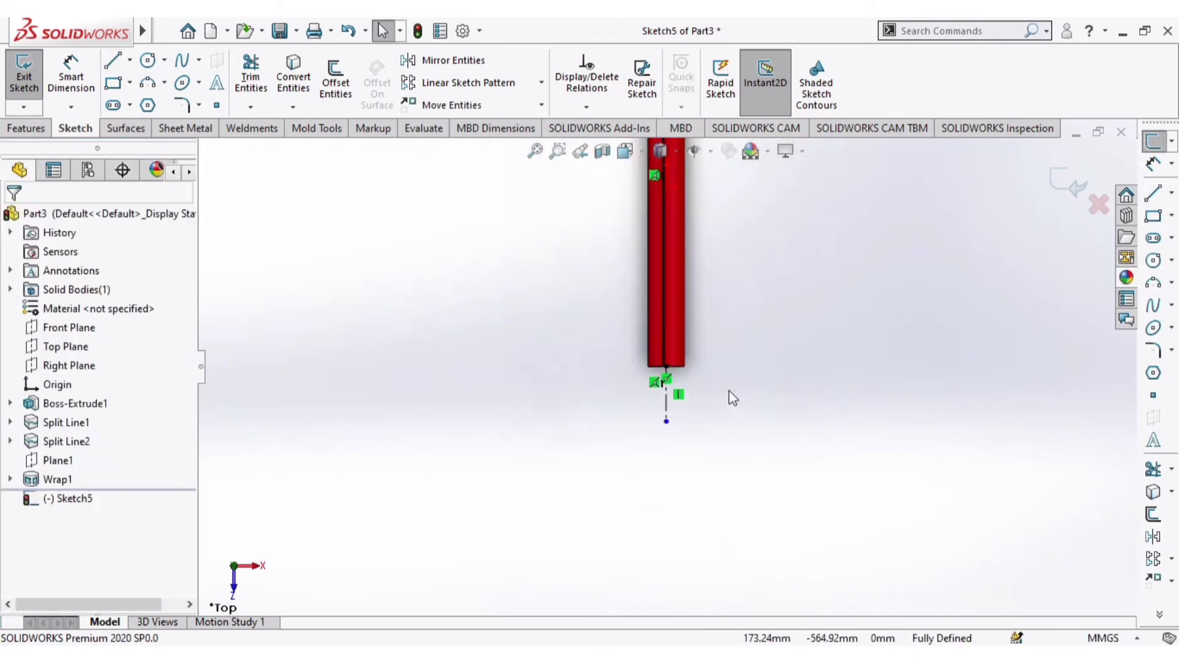
{"action": "scroll", "coordinate": [724, 380], "scroll_direction": "up", "scroll_amount": 3}
{"action": "scroll", "coordinate": [684, 344], "scroll_direction": "down", "scroll_amount": 3}
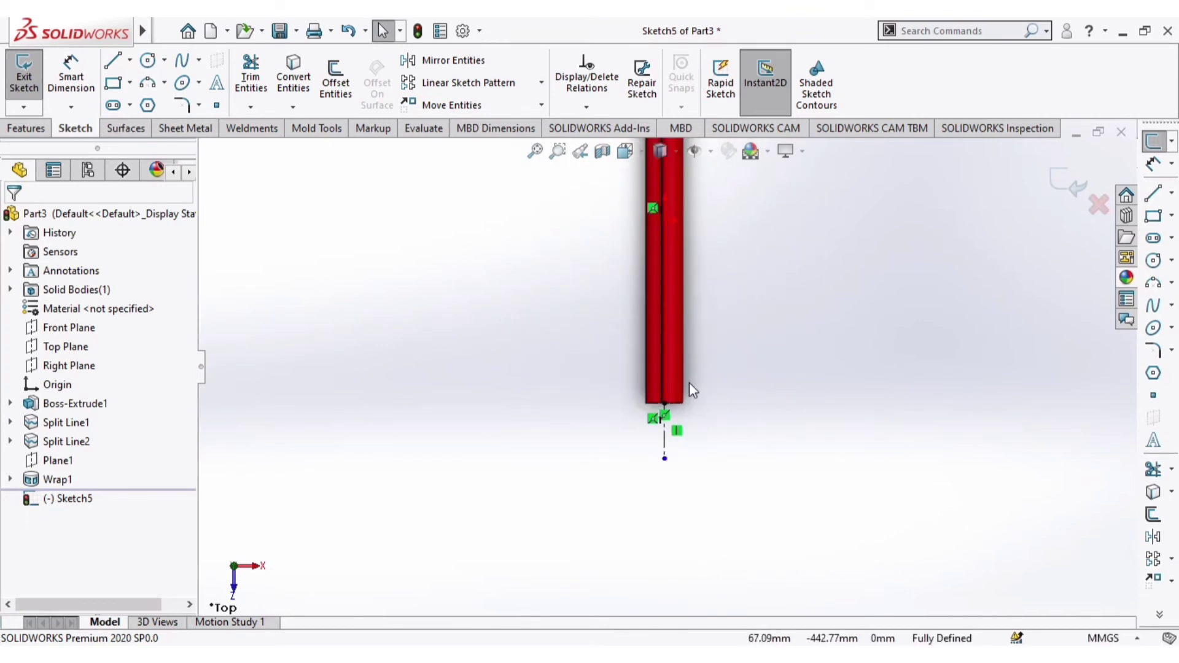
{"action": "scroll", "coordinate": [689, 388], "scroll_direction": "down", "scroll_amount": 1}
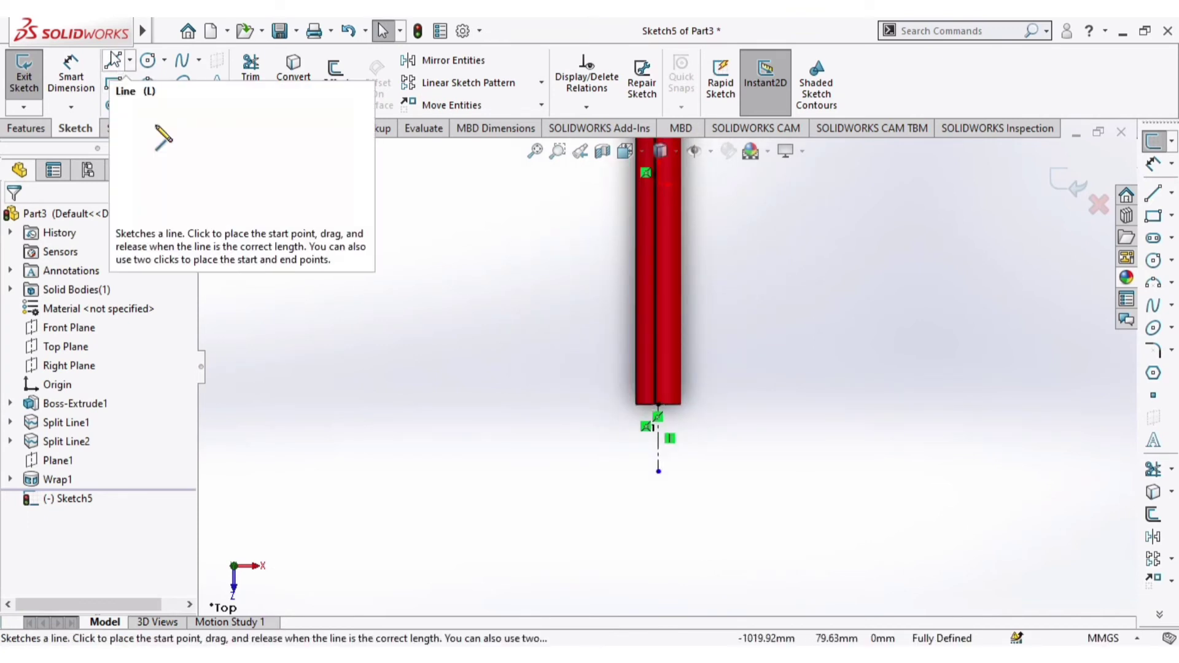
{"action": "left_click", "coordinate": [112, 60]}
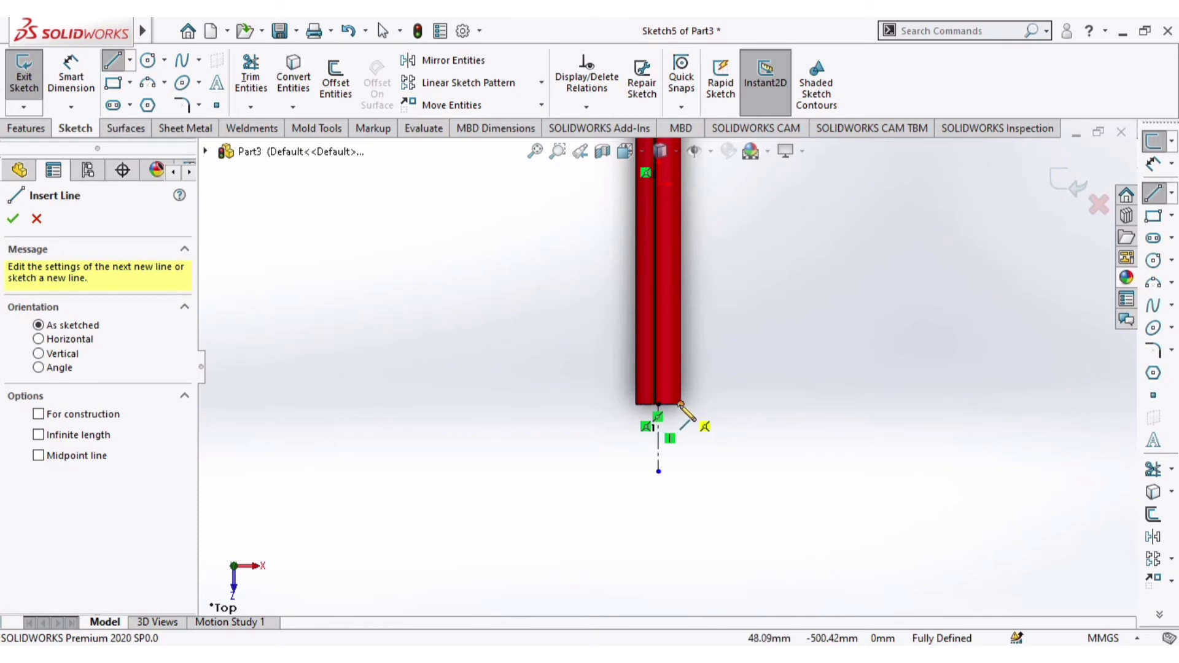
{"action": "left_click", "coordinate": [680, 404]}
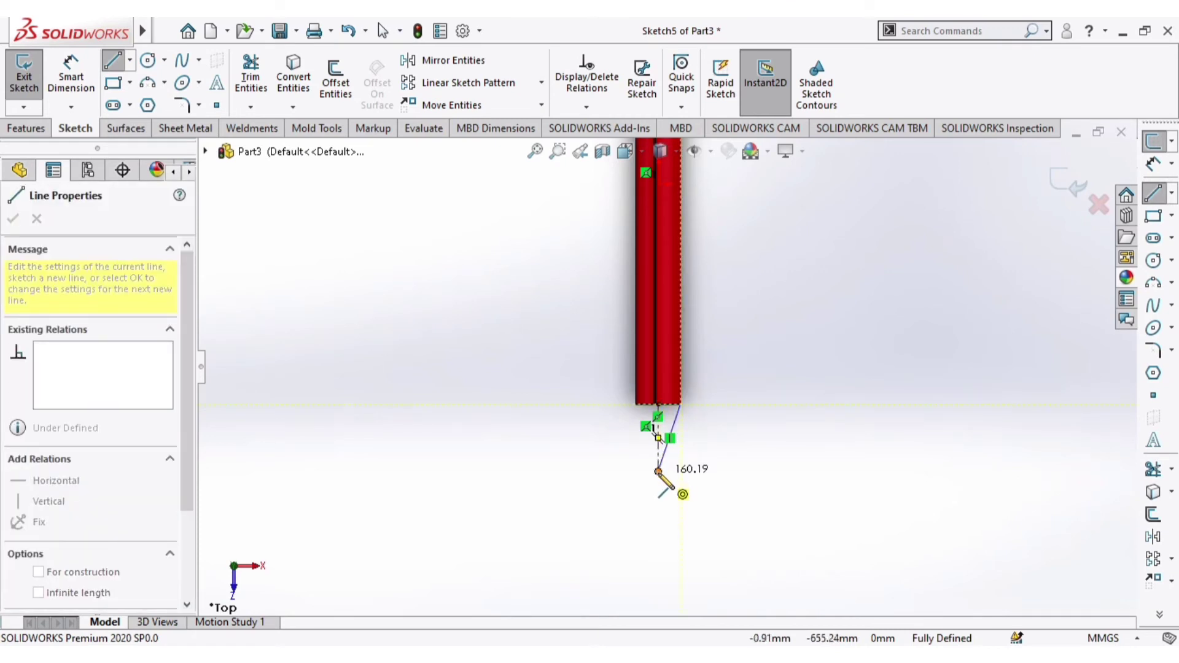
{"action": "left_click", "coordinate": [658, 471]}
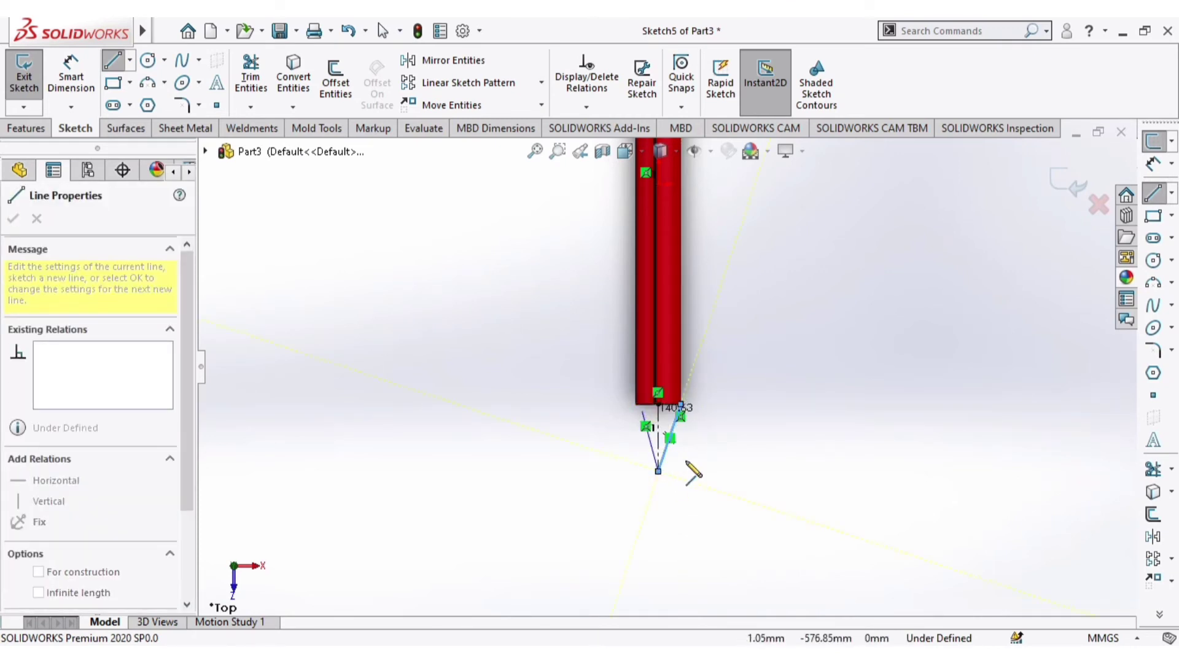
{"action": "scroll", "coordinate": [663, 418], "scroll_direction": "down", "scroll_amount": 5}
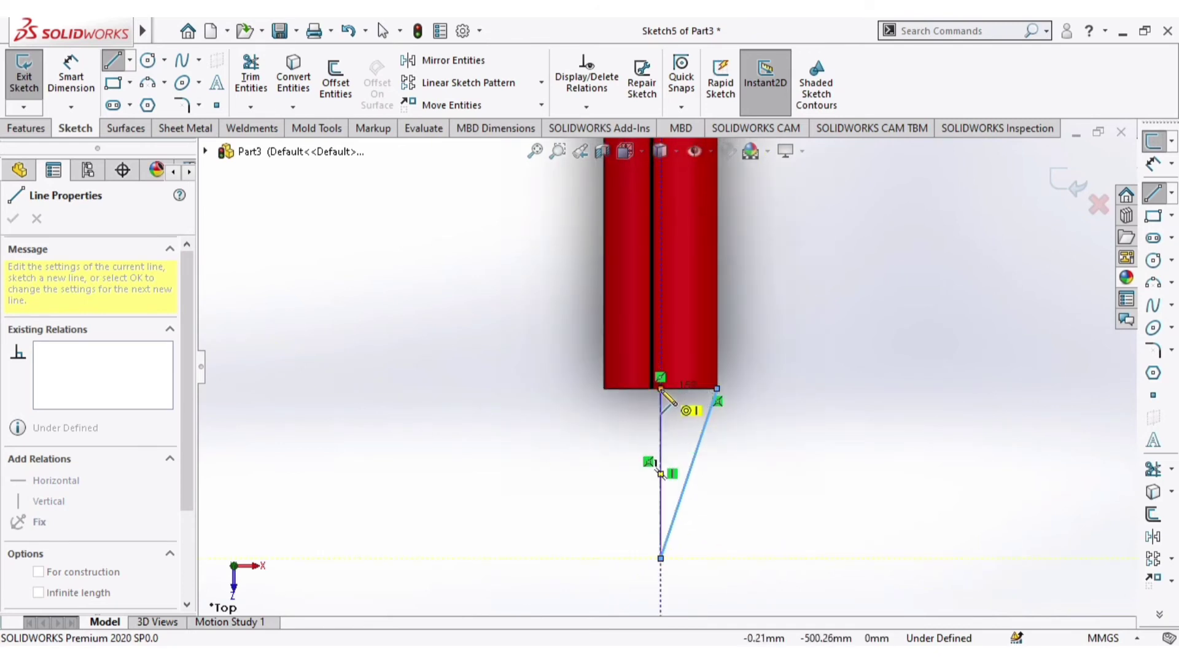
{"action": "left_click", "coordinate": [660, 388]}
{"action": "left_click", "coordinate": [717, 389]}
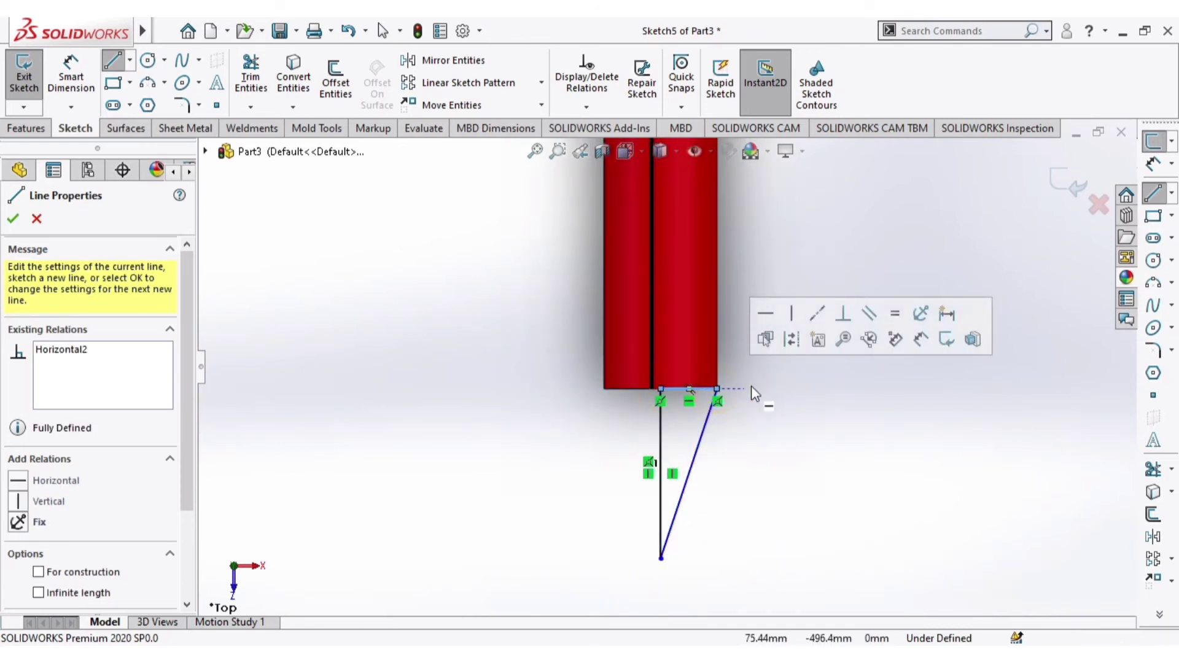
Revolve the triangle sketch 360 degrees about its centerline, merged with the rod, to form a conical tip
{"action": "key", "text": "Escape"}
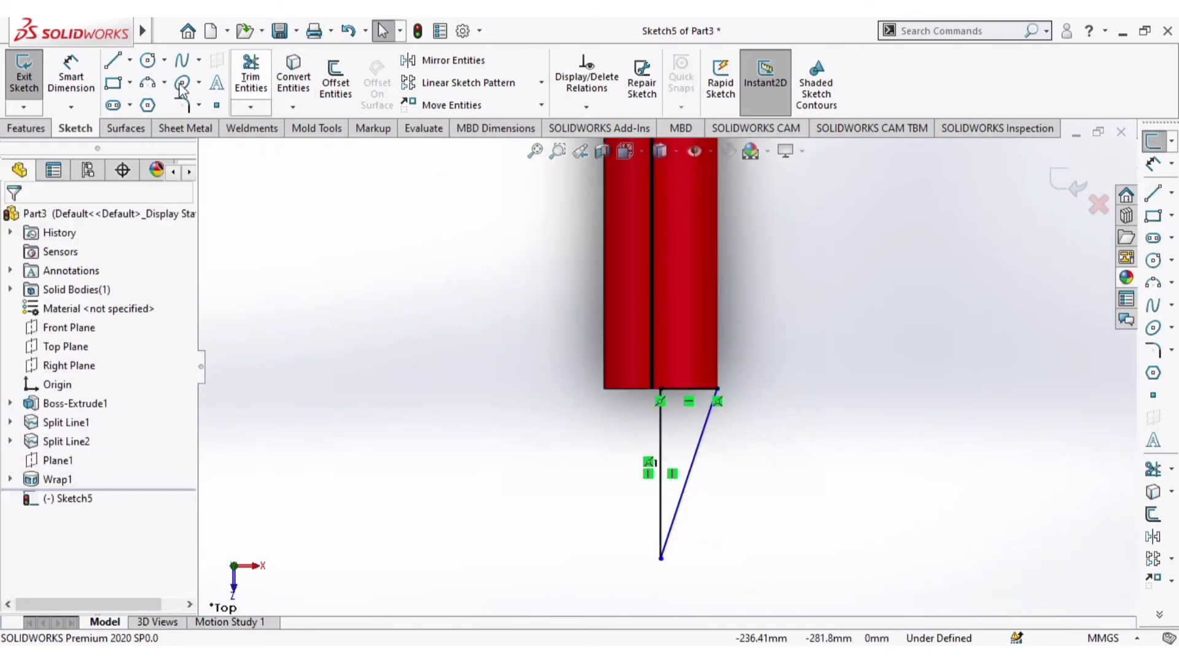
{"action": "left_click", "coordinate": [27, 128]}
{"action": "left_click", "coordinate": [82, 79]}
{"action": "left_click", "coordinate": [661, 422]}
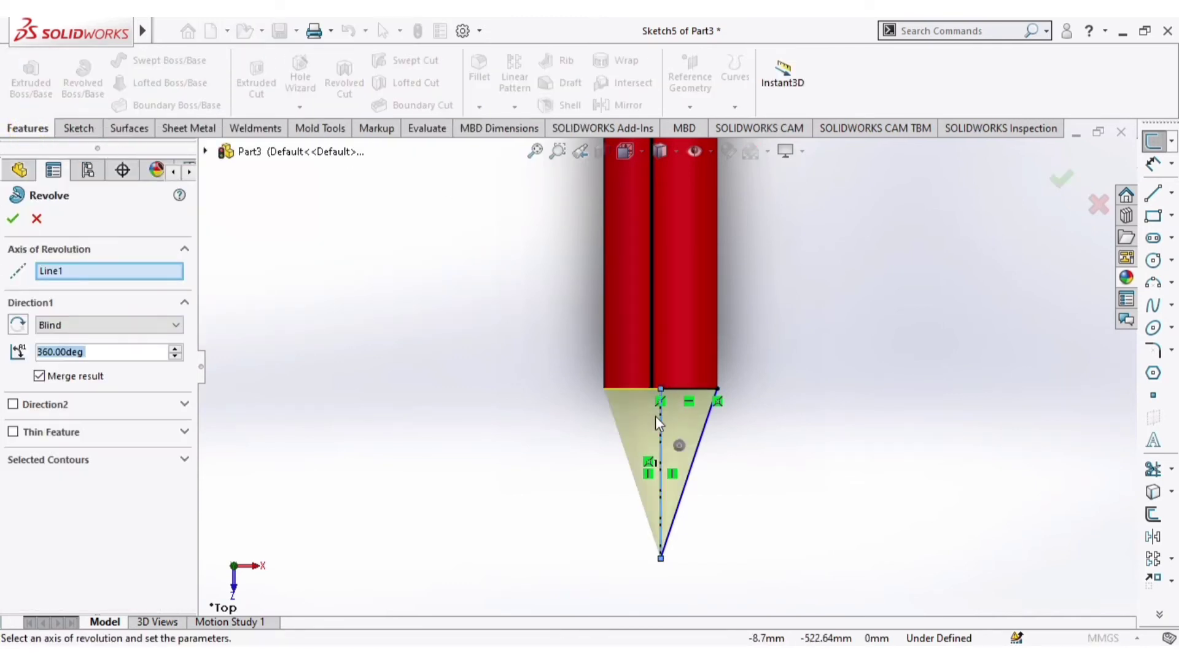
{"action": "left_click", "coordinate": [13, 219]}
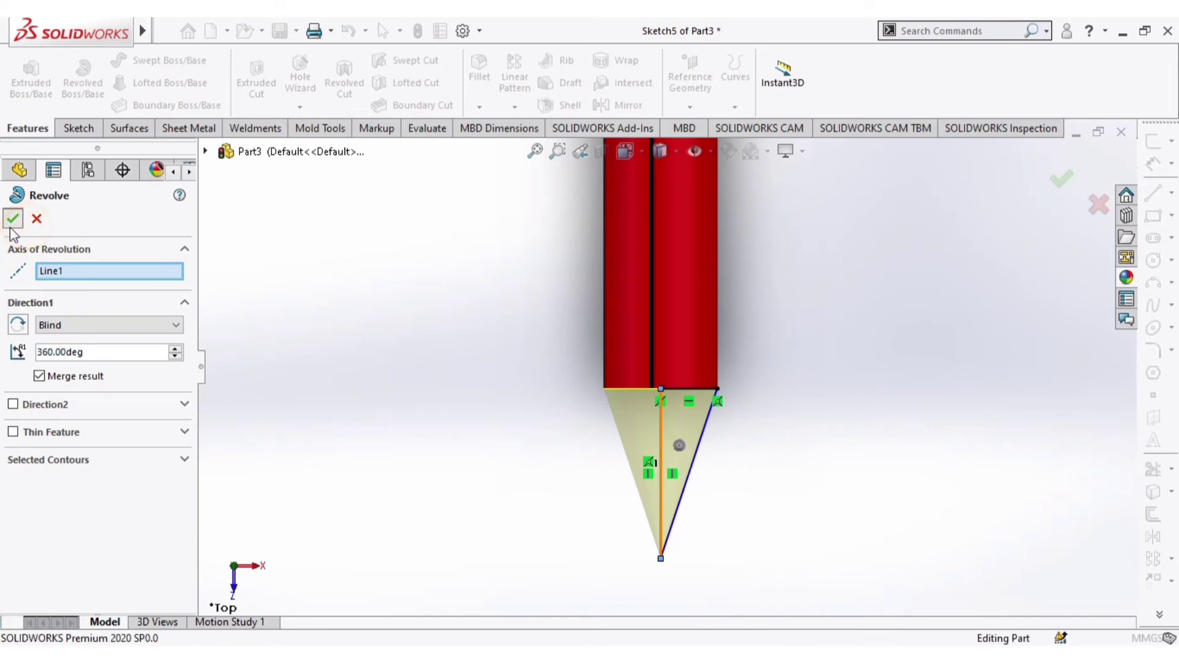
Edit the appearance of the conical tip's face and give it a light orange colour from the standard palette
{"action": "scroll", "coordinate": [579, 435], "scroll_direction": "up", "scroll_amount": 5}
{"action": "mouse_move", "coordinate": [748, 284]}
{"action": "middle_mouse_down"}
{"action": "mouse_move", "coordinate": [655, 363]}
{"action": "mouse_move", "coordinate": [577, 353]}
{"action": "mouse_move", "coordinate": [668, 258]}
{"action": "mouse_move", "coordinate": [726, 350]}
{"action": "middle_mouse_up"}
{"action": "scroll", "coordinate": [726, 350], "scroll_direction": "down", "scroll_amount": 6}
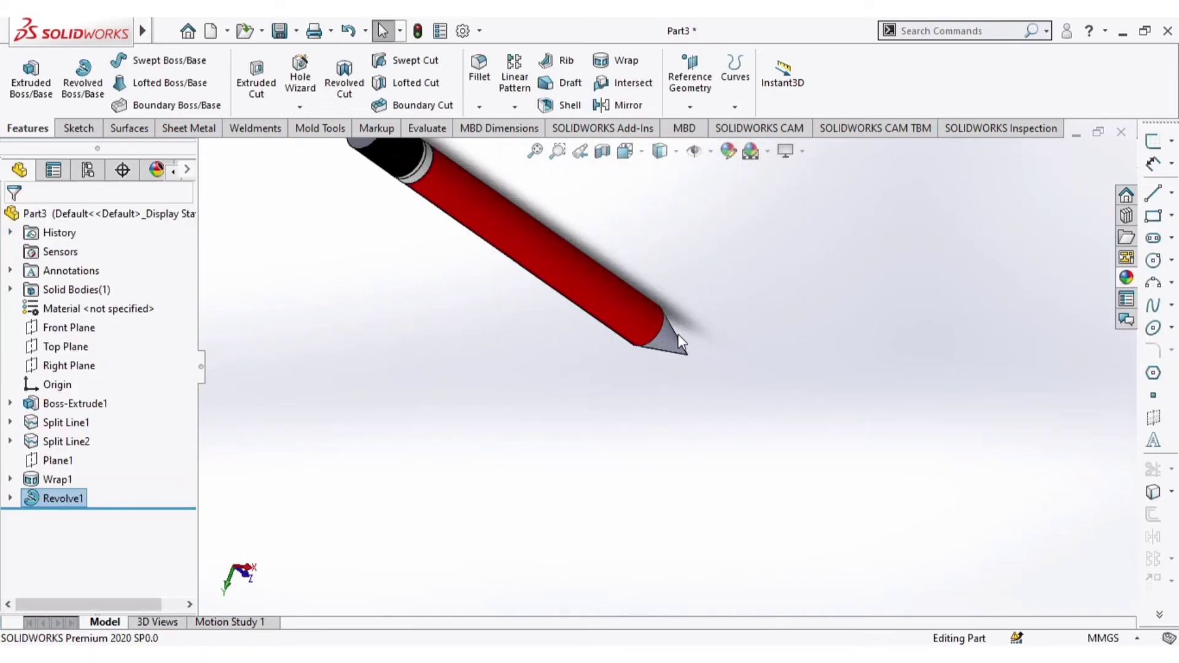
{"action": "left_click", "coordinate": [656, 375]}
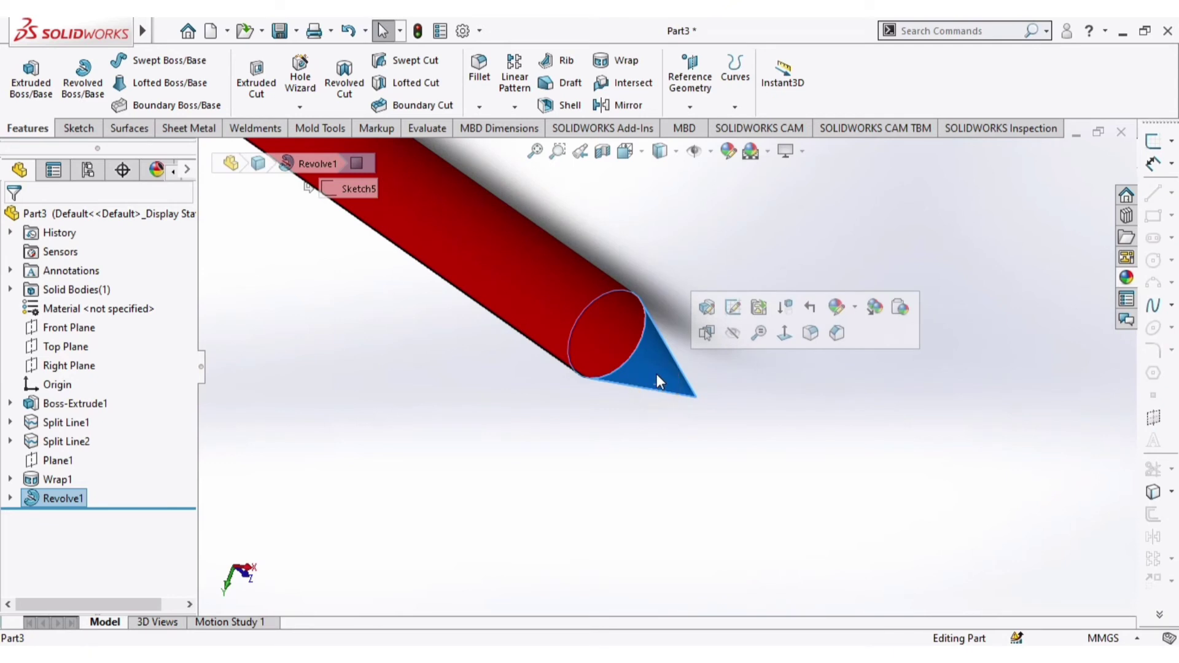
{"action": "left_click", "coordinate": [839, 310]}
{"action": "left_click", "coordinate": [858, 354]}
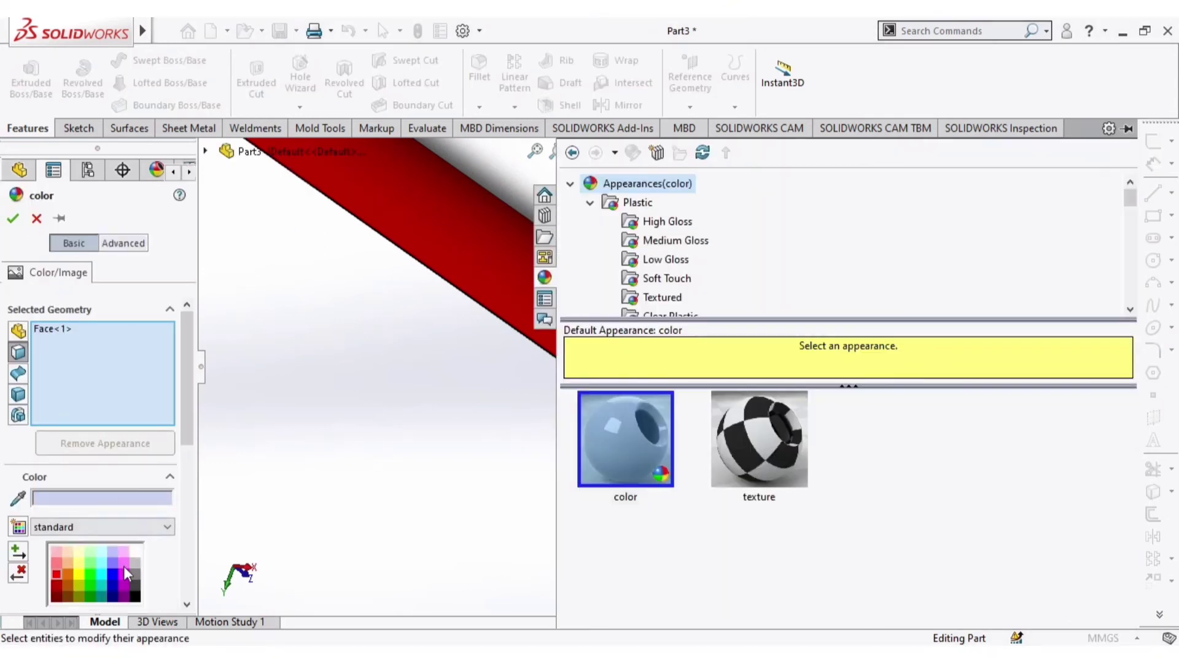
{"action": "left_click", "coordinate": [67, 563]}
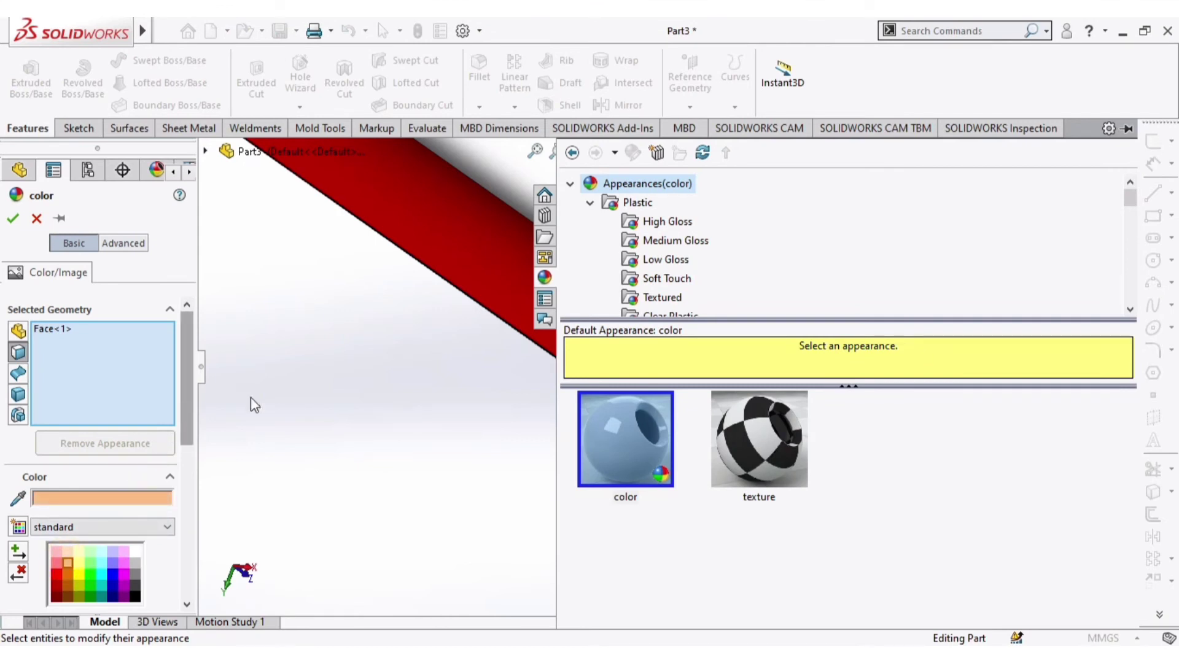
{"action": "left_click", "coordinate": [347, 397]}
Fine-tune the conical face's colour to a wood tone of RGB 255, 174, 119 and apply it
{"action": "left_click_drag", "start_coordinate": [190, 422], "coordinate": [197, 496]}
{"action": "scroll", "coordinate": [46, 448], "scroll_direction": "down", "scroll_amount": 2}
{"action": "scroll", "coordinate": [49, 447], "scroll_direction": "up", "scroll_amount": 1}
{"action": "scroll", "coordinate": [52, 453], "scroll_direction": "up", "scroll_amount": 2}
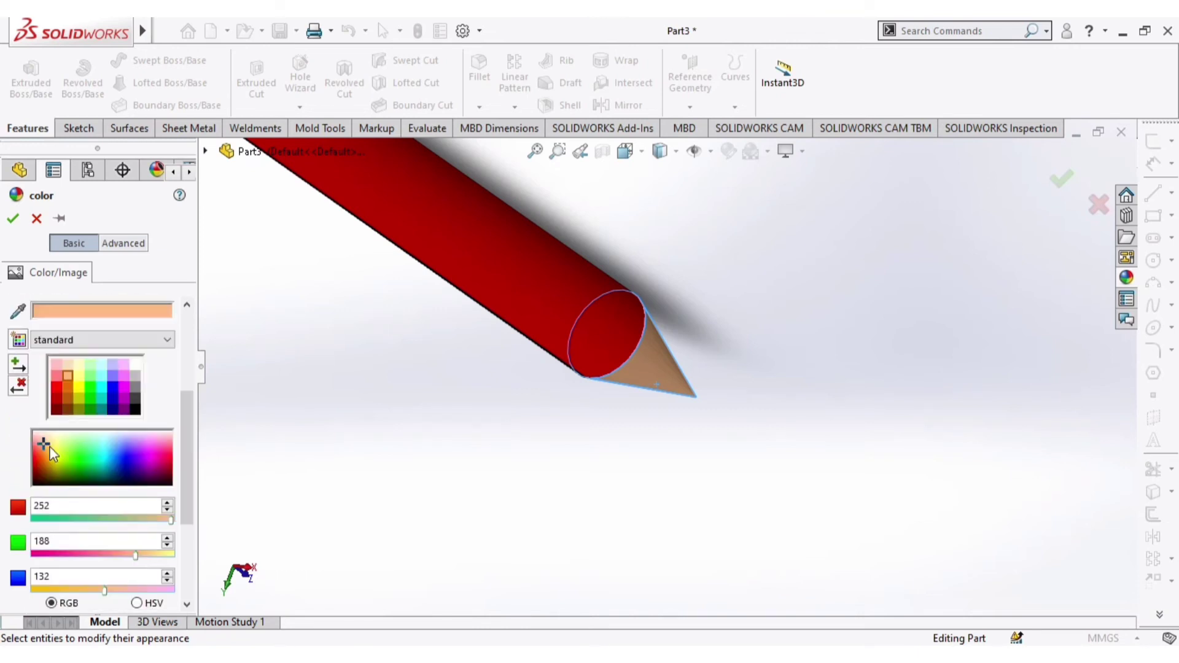
{"action": "left_click", "coordinate": [64, 452]}
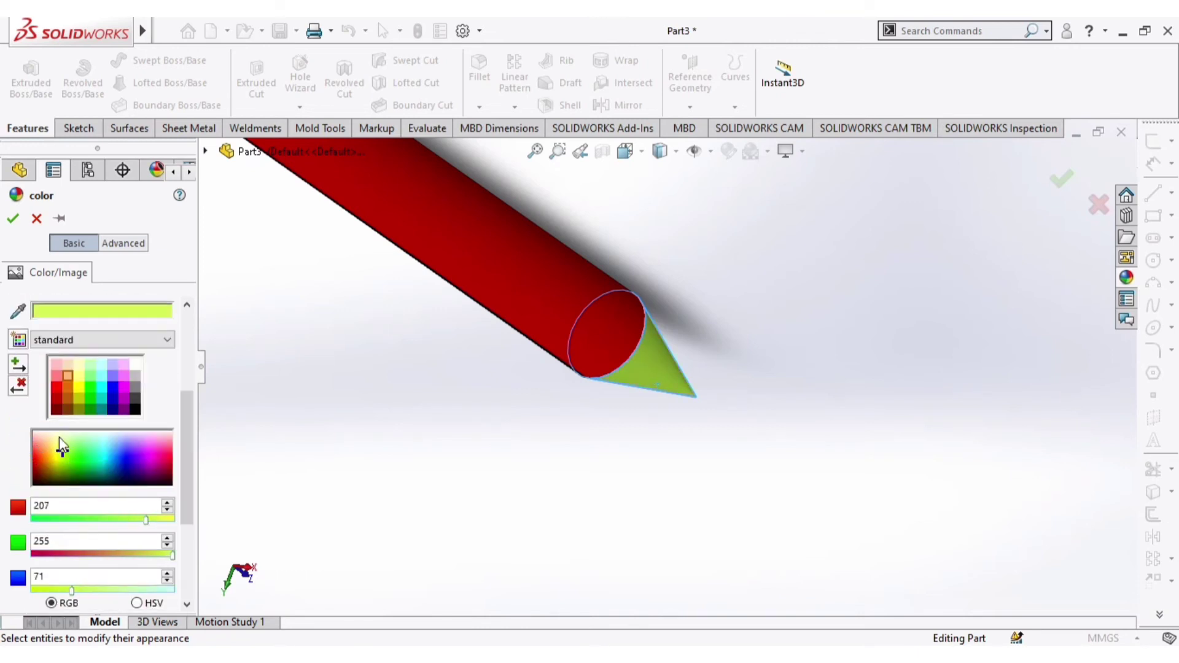
{"action": "left_click", "coordinate": [59, 436]}
{"action": "left_click", "coordinate": [42, 447]}
{"action": "left_click", "coordinate": [39, 445]}
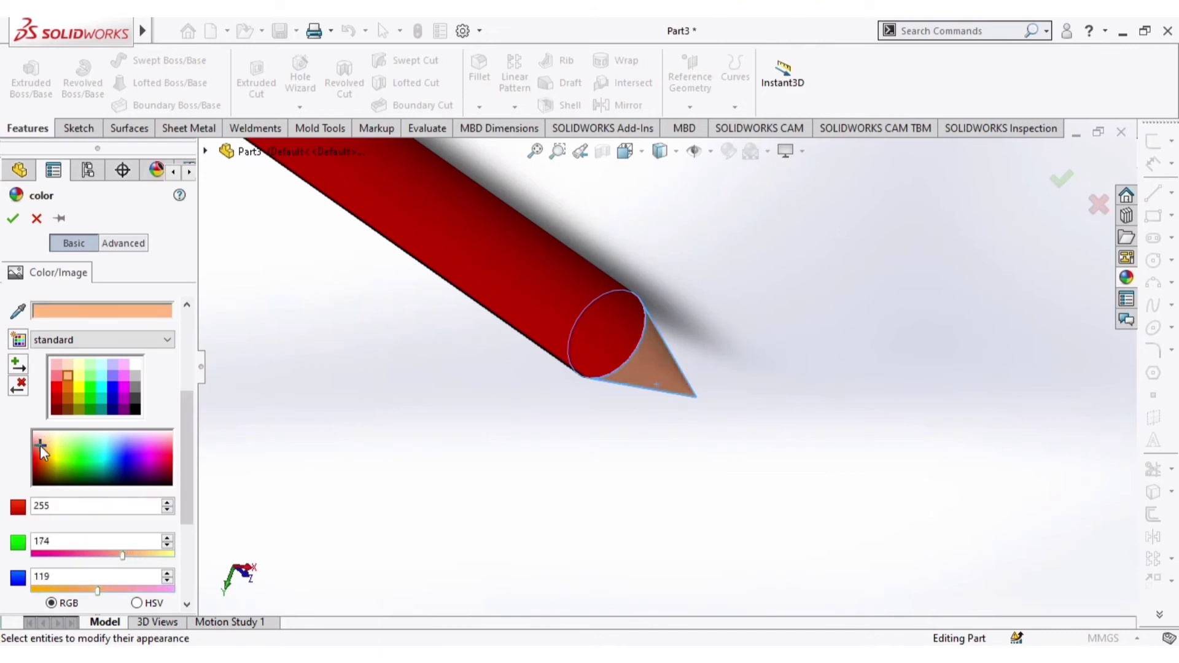
{"action": "left_click", "coordinate": [12, 219]}
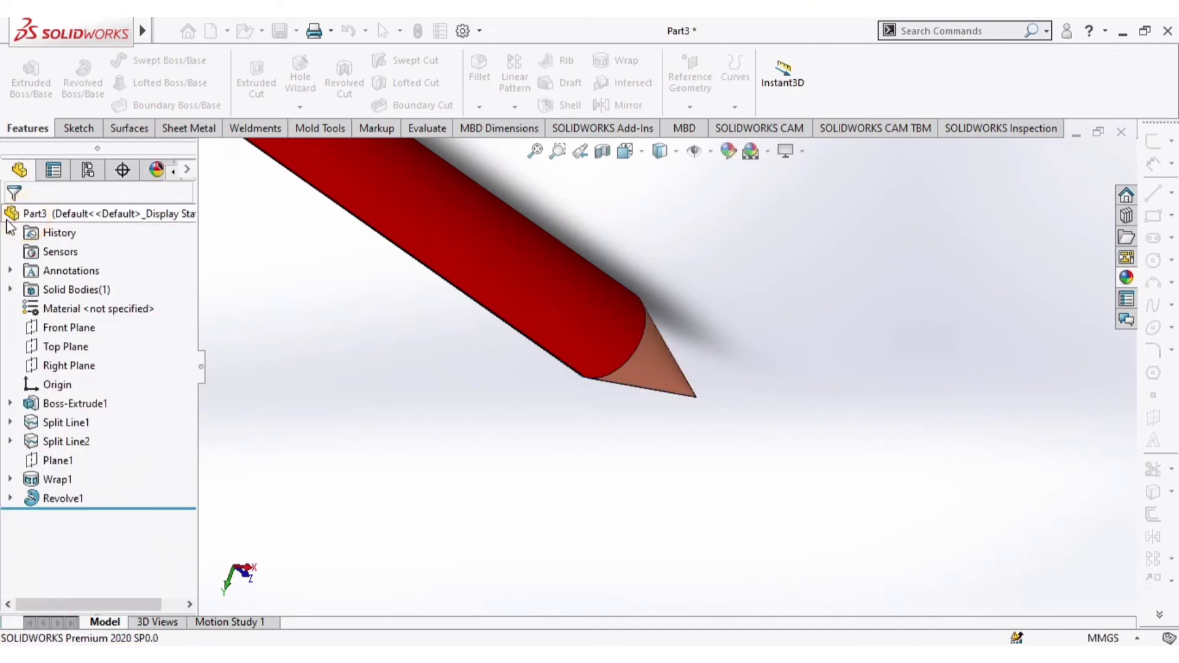
Start a sketch on the Right Plane and switch to the Right view orientation
{"action": "scroll", "coordinate": [567, 493], "scroll_direction": "up", "scroll_amount": 3}
{"action": "middle_click_drag", "start_coordinate": [608, 391], "coordinate": [539, 310]}
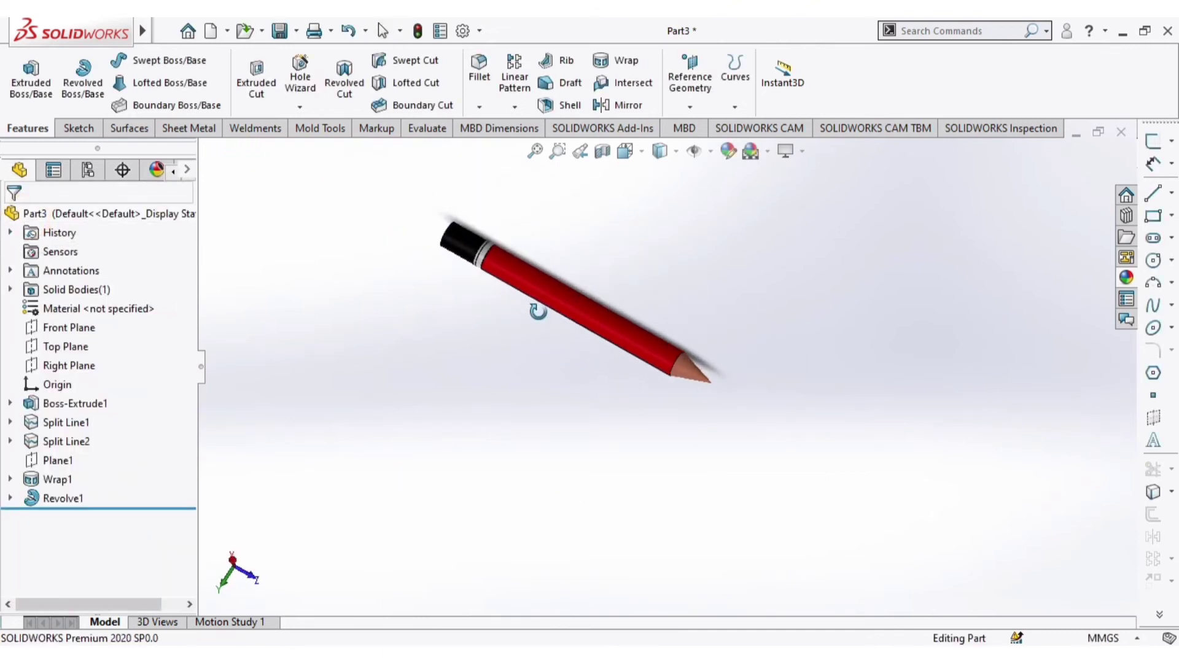
{"action": "scroll", "coordinate": [666, 353], "scroll_direction": "down", "scroll_amount": 8}
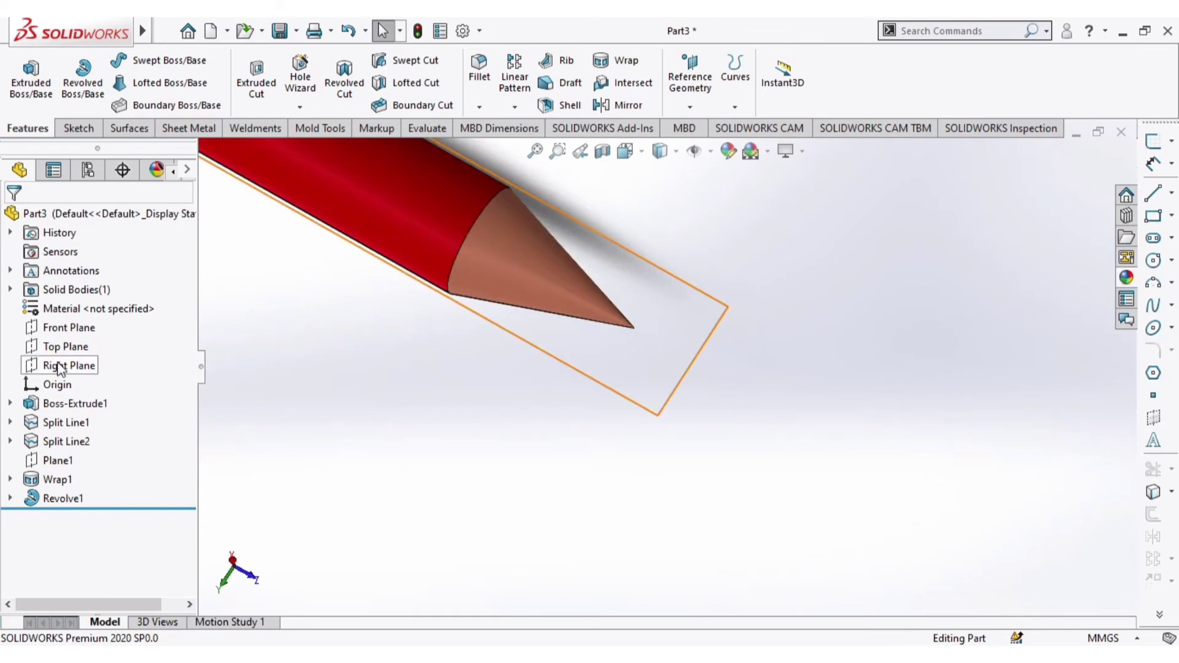
{"action": "left_click", "coordinate": [59, 365]}
{"action": "left_click", "coordinate": [70, 332]}
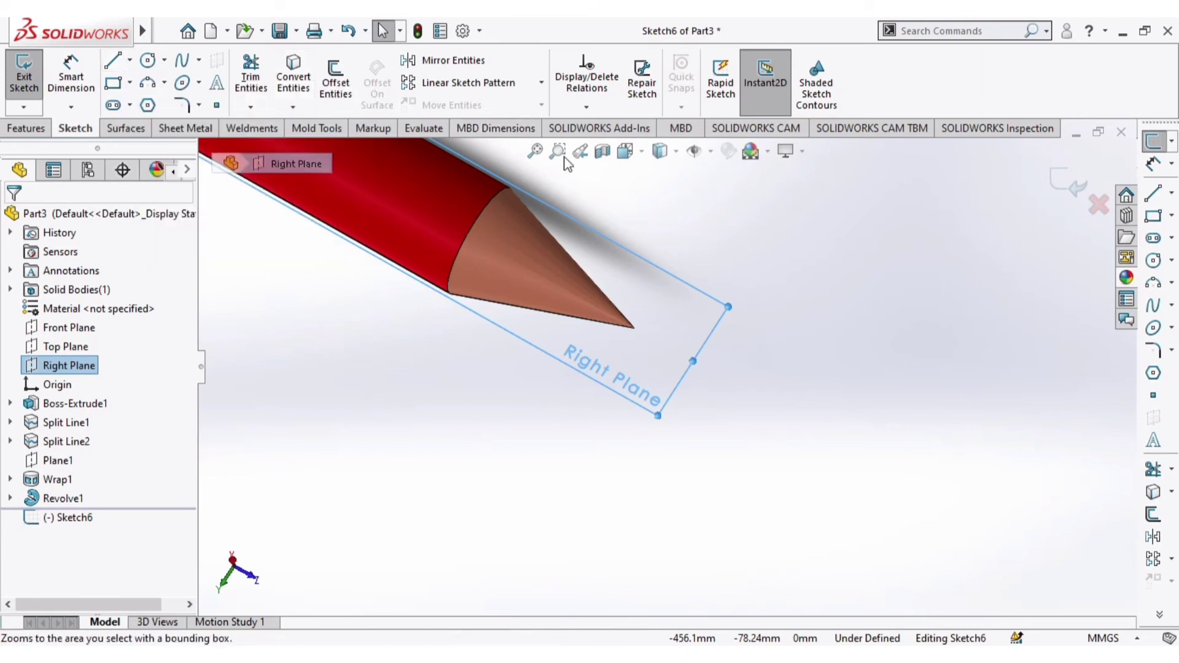
{"action": "left_click", "coordinate": [642, 152]}
{"action": "left_click", "coordinate": [721, 248]}
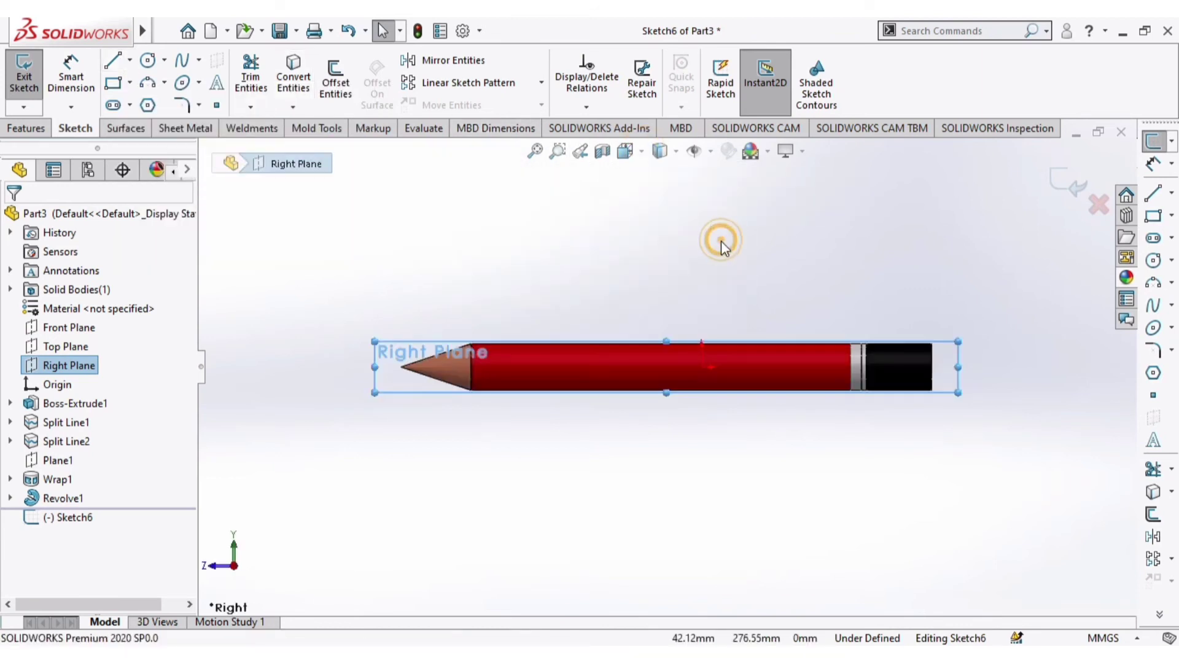
{"action": "scroll", "coordinate": [457, 373], "scroll_direction": "down", "scroll_amount": 5}
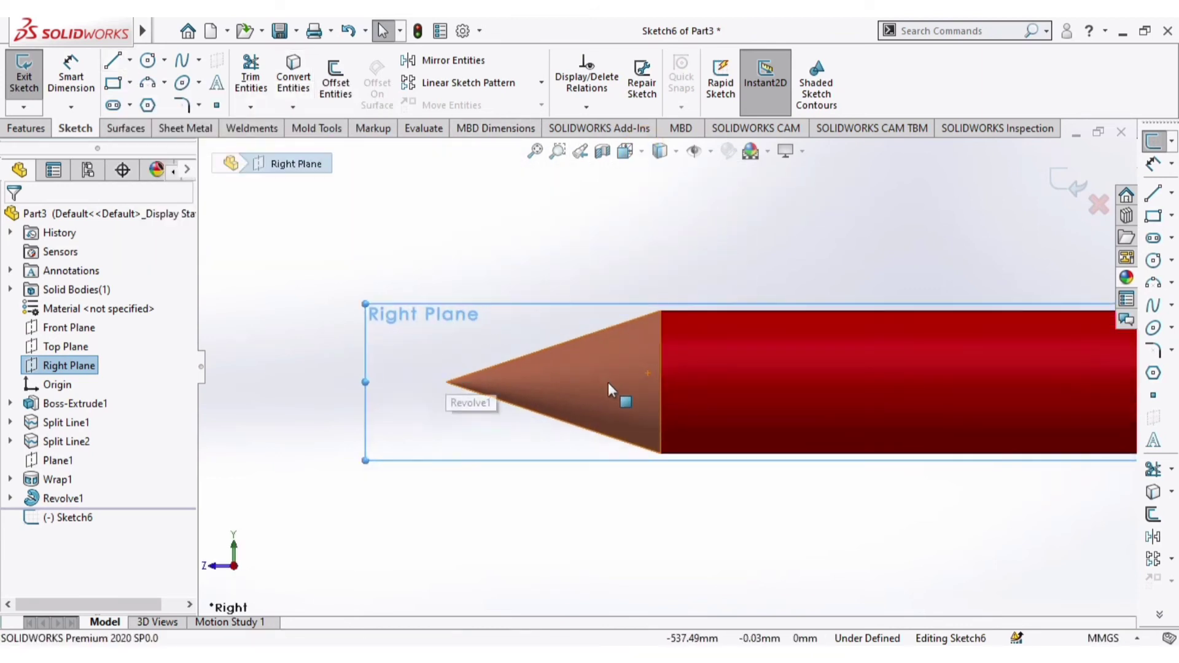
Sketch a vertical line crossing the whole cone a short distance behind its point, and exit the sketch
{"action": "left_click", "coordinate": [113, 60]}
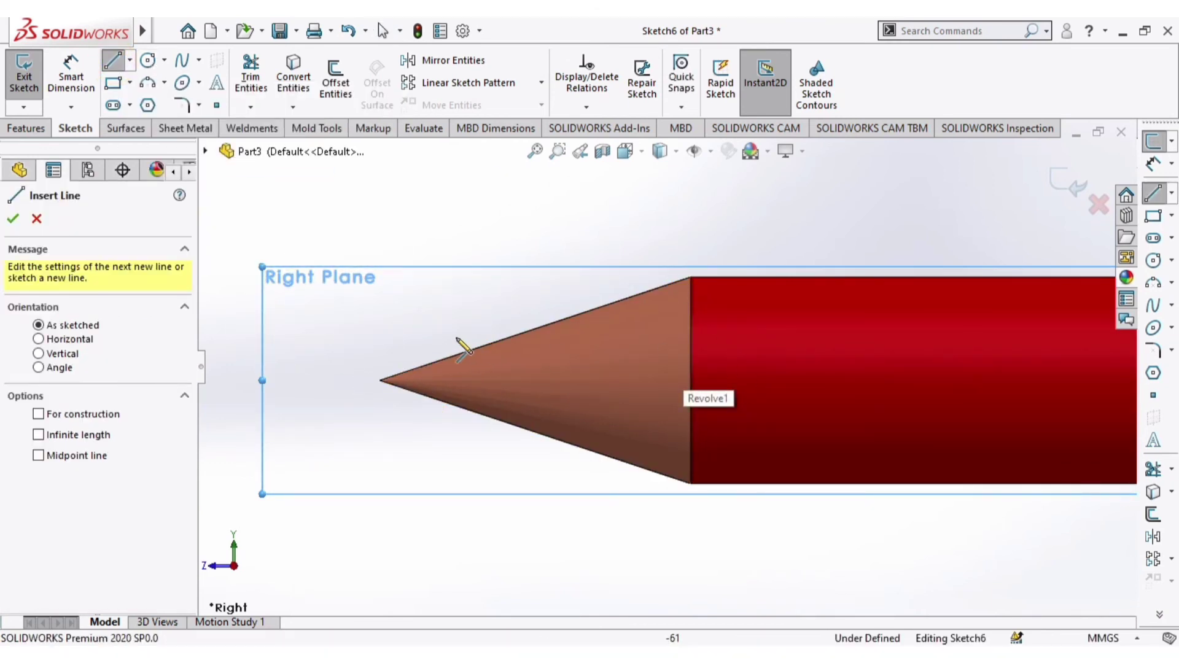
{"action": "left_click", "coordinate": [436, 334]}
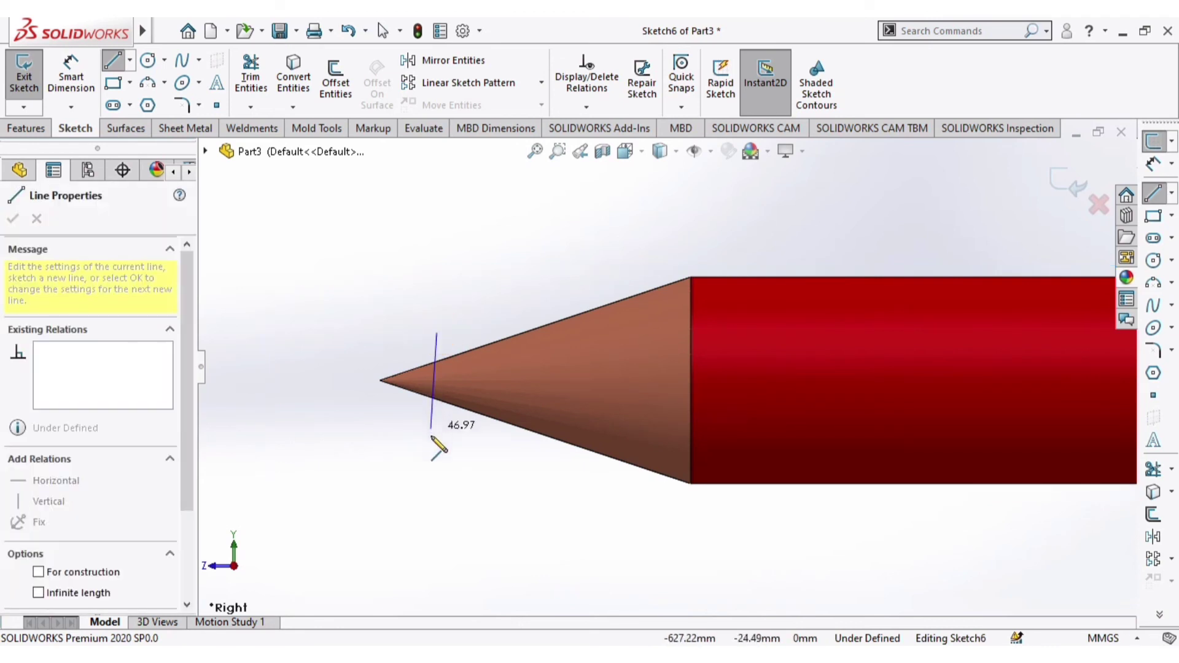
{"action": "left_click", "coordinate": [436, 458]}
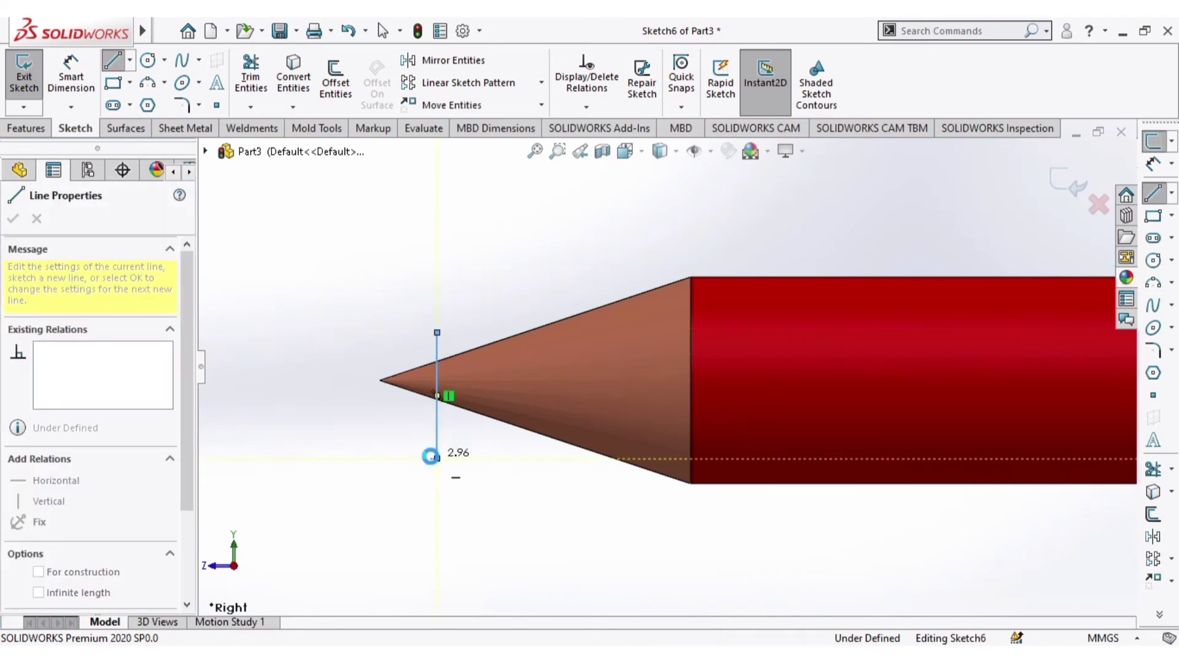
{"action": "key", "text": "Escape"}
{"action": "scroll", "coordinate": [447, 387], "scroll_direction": "down", "scroll_amount": 2}
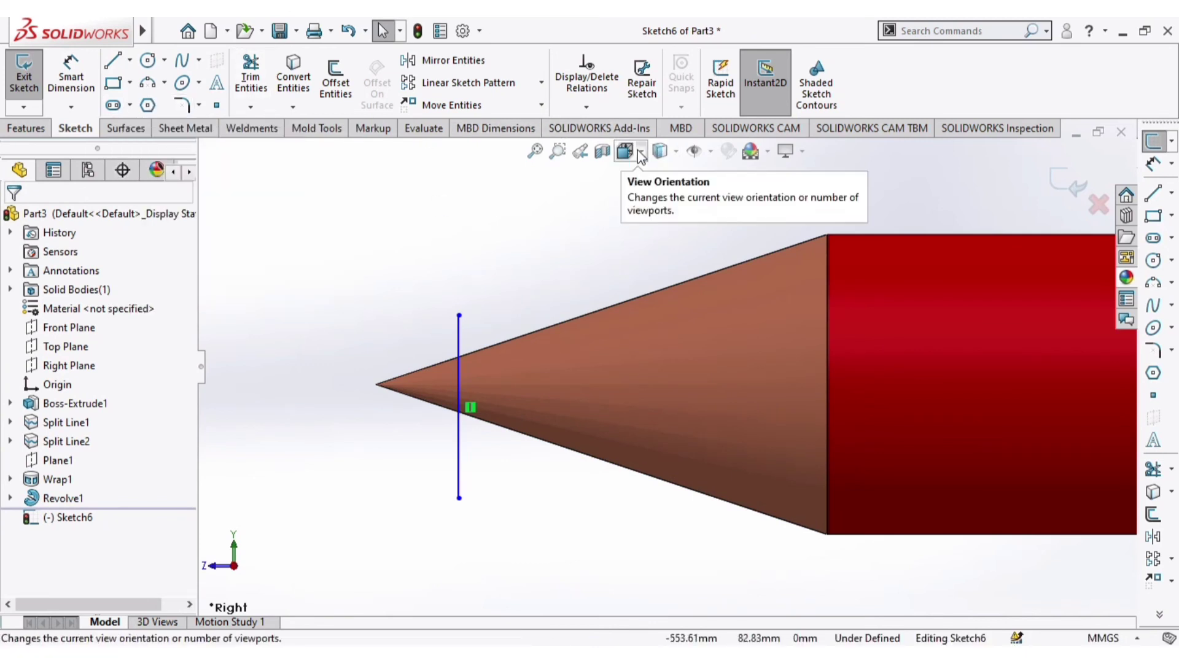
{"action": "left_click", "coordinate": [24, 78]}
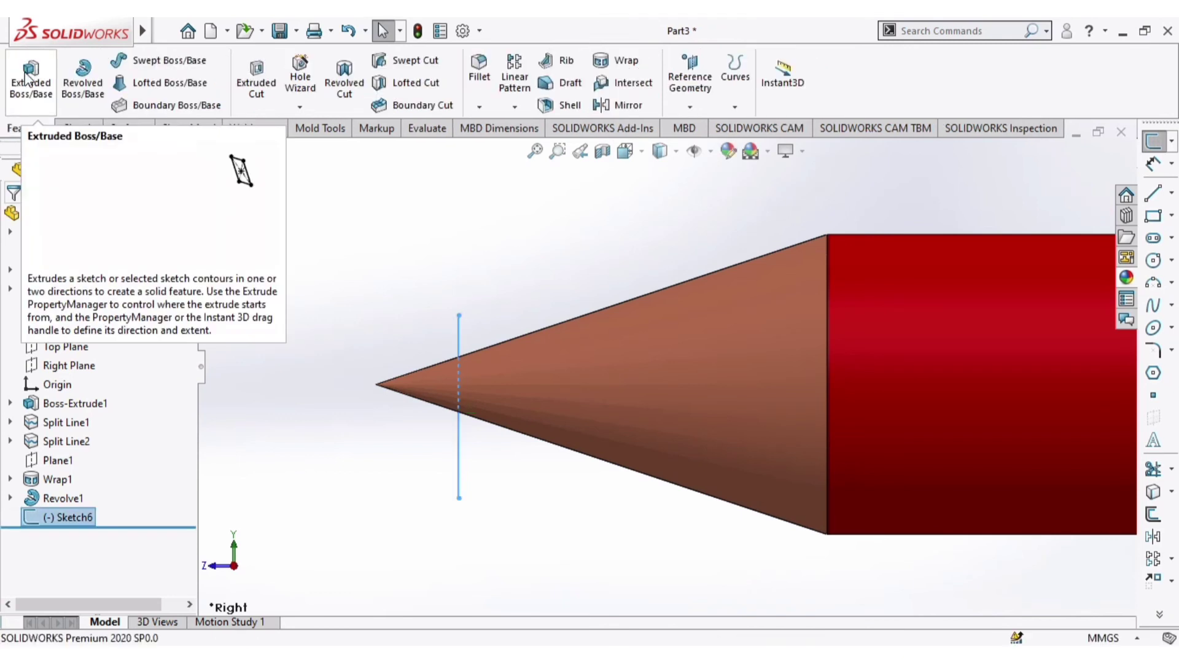
Split the conical face with a projection split line from the vertical line sketch
{"action": "left_click", "coordinate": [734, 107]}
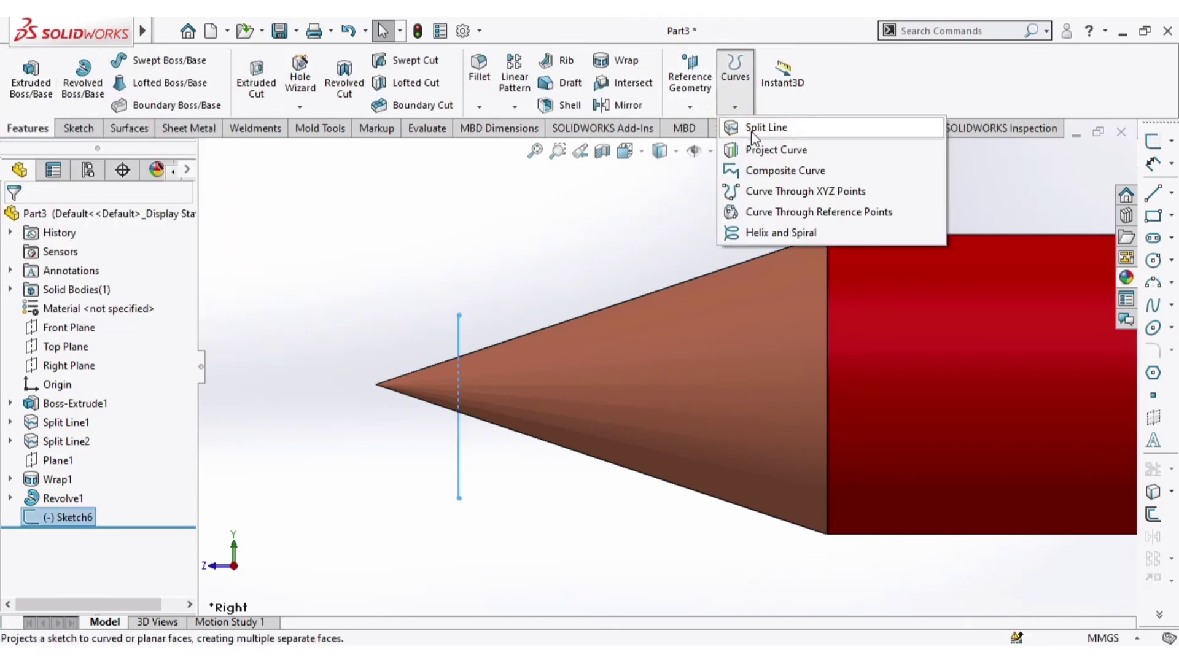
{"action": "left_click", "coordinate": [754, 125]}
{"action": "left_click", "coordinate": [503, 383]}
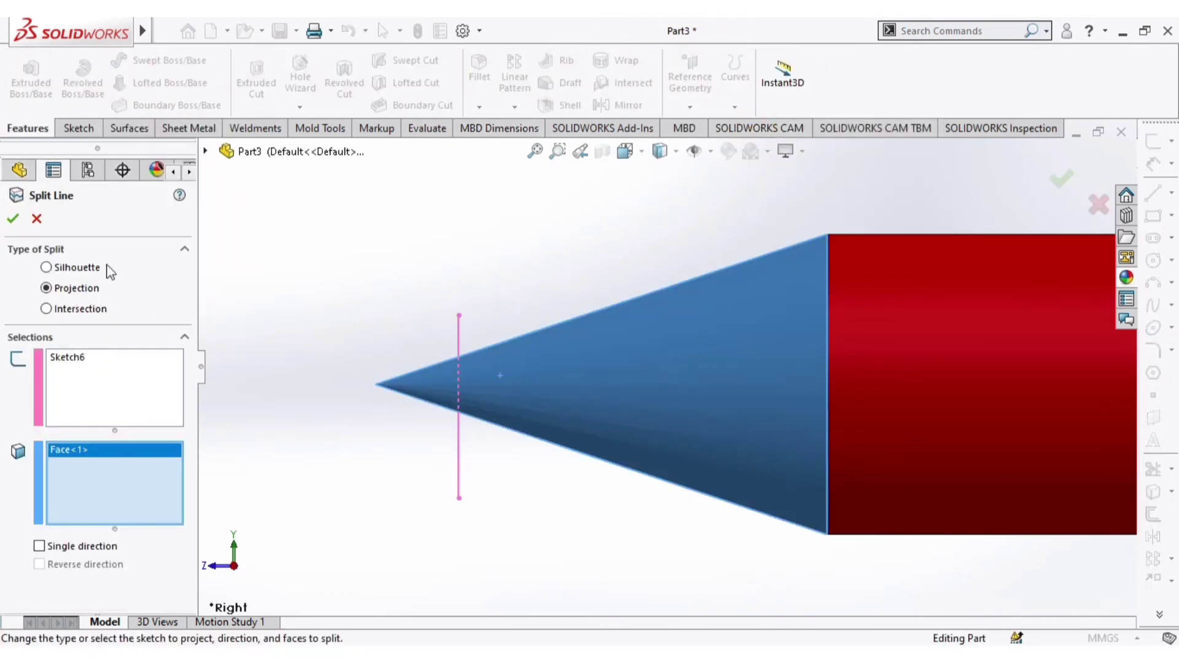
{"action": "left_click", "coordinate": [13, 221]}
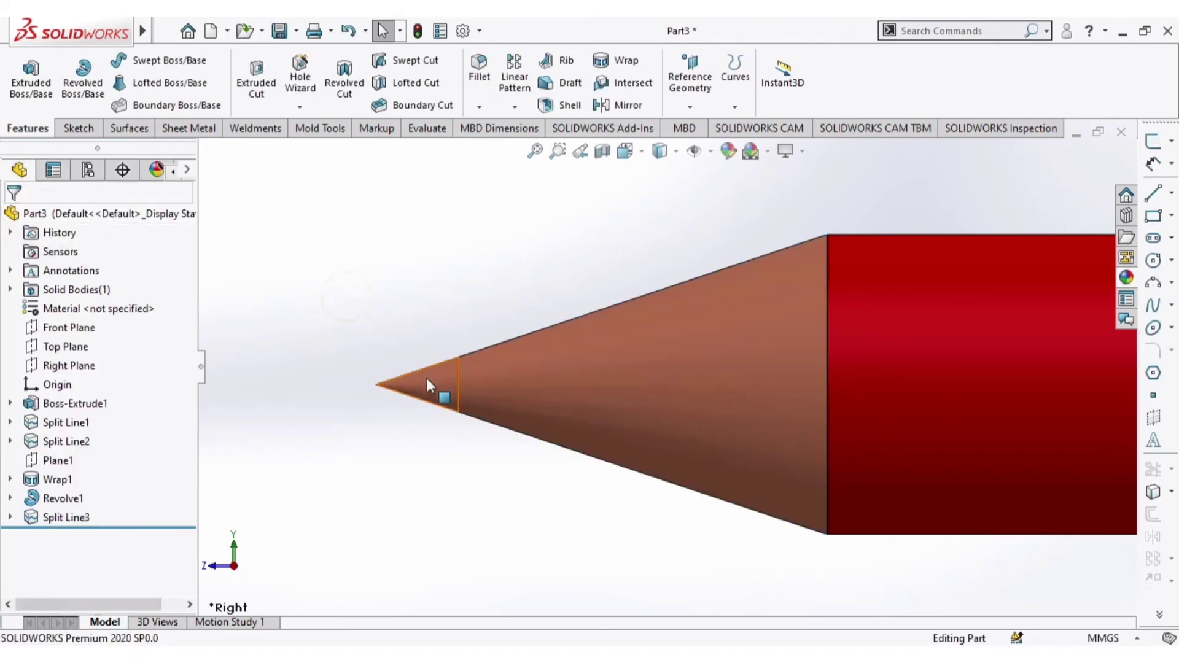
Colour the small split-off face at the cone's point black
{"action": "left_click", "coordinate": [432, 392]}
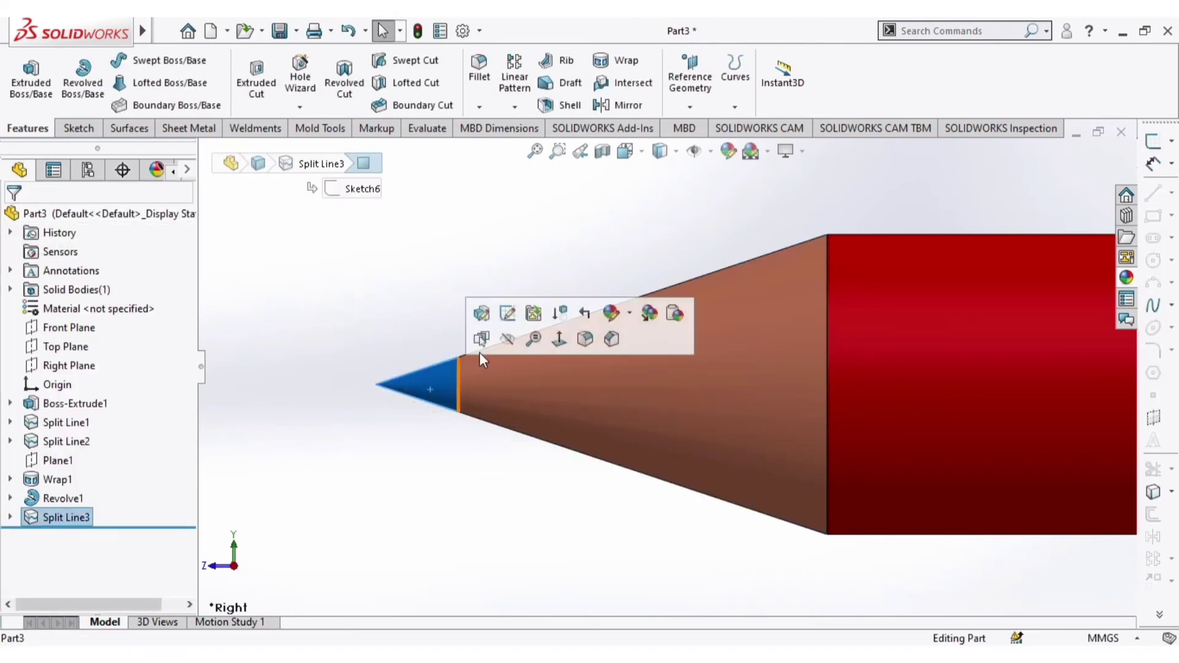
{"action": "left_click", "coordinate": [611, 314]}
{"action": "left_click", "coordinate": [629, 362]}
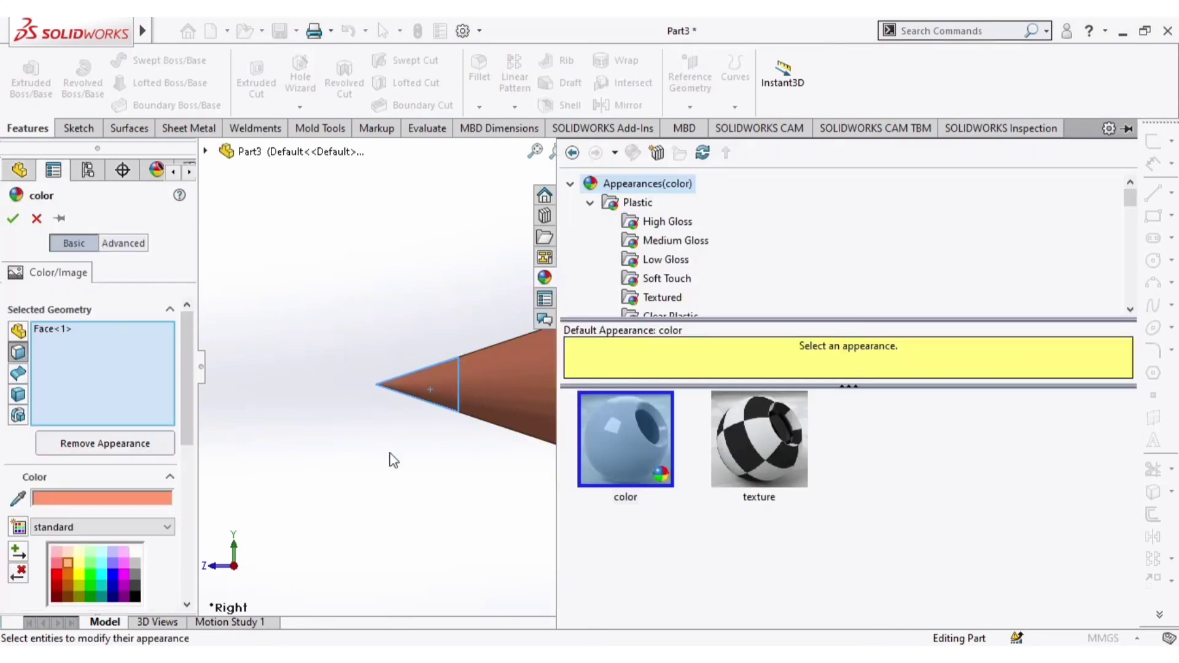
{"action": "left_click", "coordinate": [136, 594]}
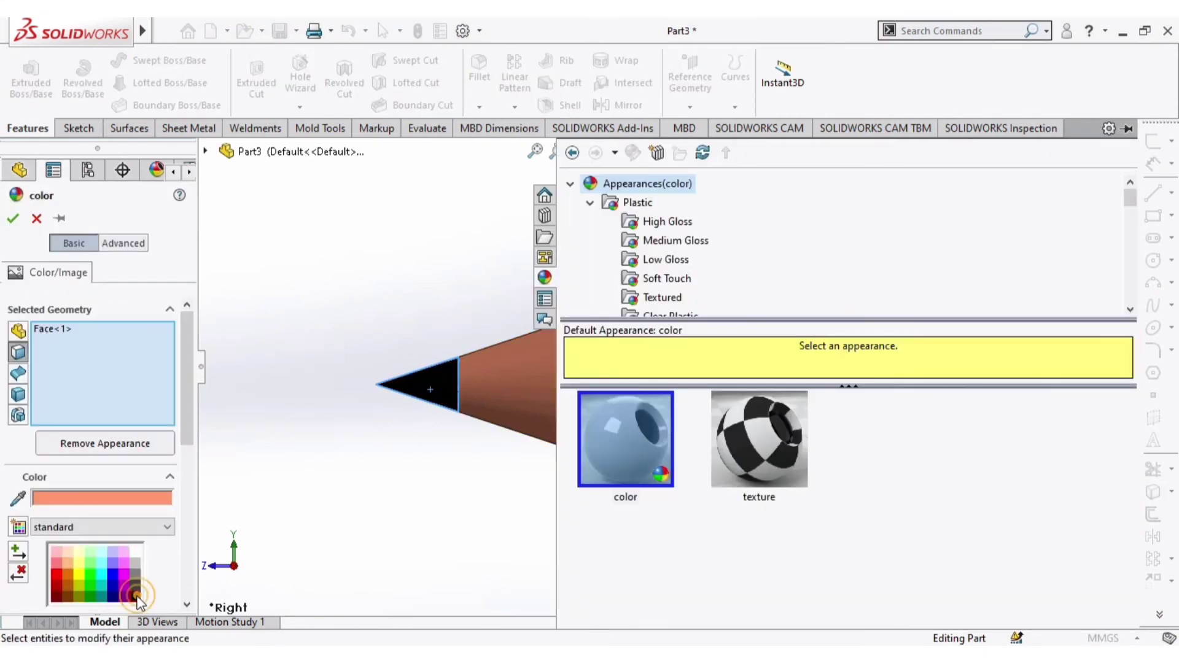
{"action": "left_click", "coordinate": [13, 218]}
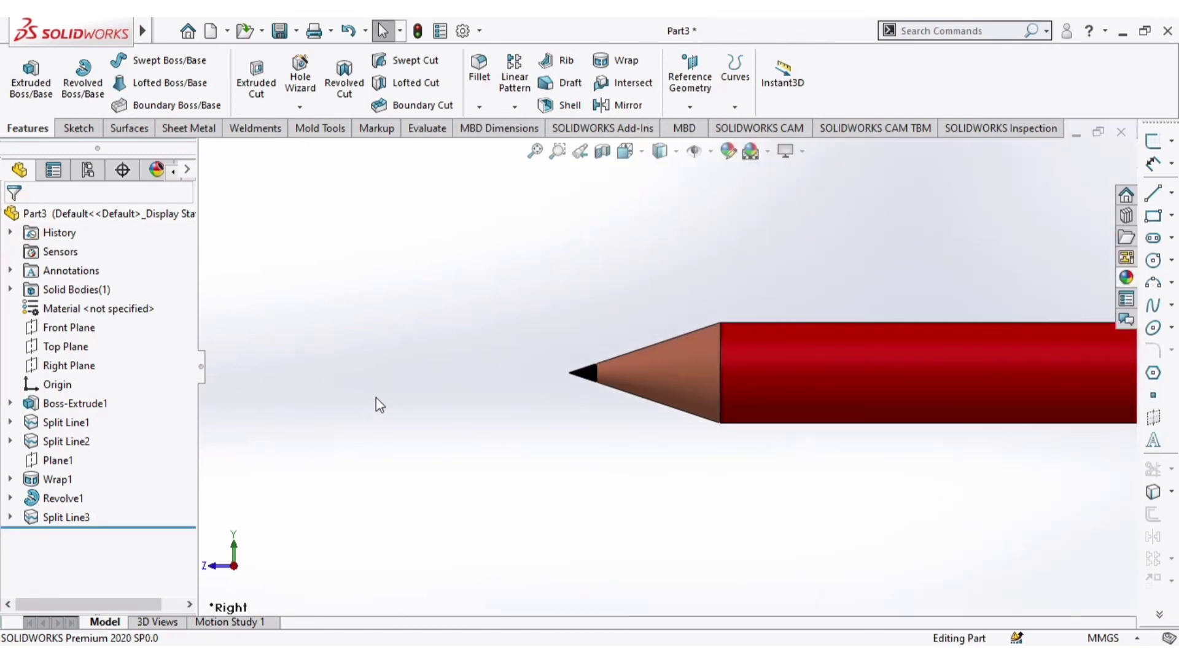
Add a 20 mm dome to the flat face at the pencil's black end
{"action": "scroll", "coordinate": [375, 397], "scroll_direction": "up", "scroll_amount": 7}
{"action": "mouse_move", "coordinate": [835, 458]}
{"action": "middle_mouse_down"}
{"action": "mouse_move", "coordinate": [784, 274]}
{"action": "mouse_move", "coordinate": [748, 304]}
{"action": "middle_mouse_up"}
{"action": "scroll", "coordinate": [786, 338], "scroll_direction": "down", "scroll_amount": 5}
{"action": "mouse_move", "coordinate": [821, 371]}
{"action": "middle_mouse_down"}
{"action": "mouse_move", "coordinate": [848, 347]}
{"action": "mouse_move", "coordinate": [883, 220]}
{"action": "mouse_move", "coordinate": [906, 287]}
{"action": "mouse_move", "coordinate": [823, 301]}
{"action": "middle_mouse_up"}
{"action": "scroll", "coordinate": [847, 307], "scroll_direction": "up", "scroll_amount": 5}
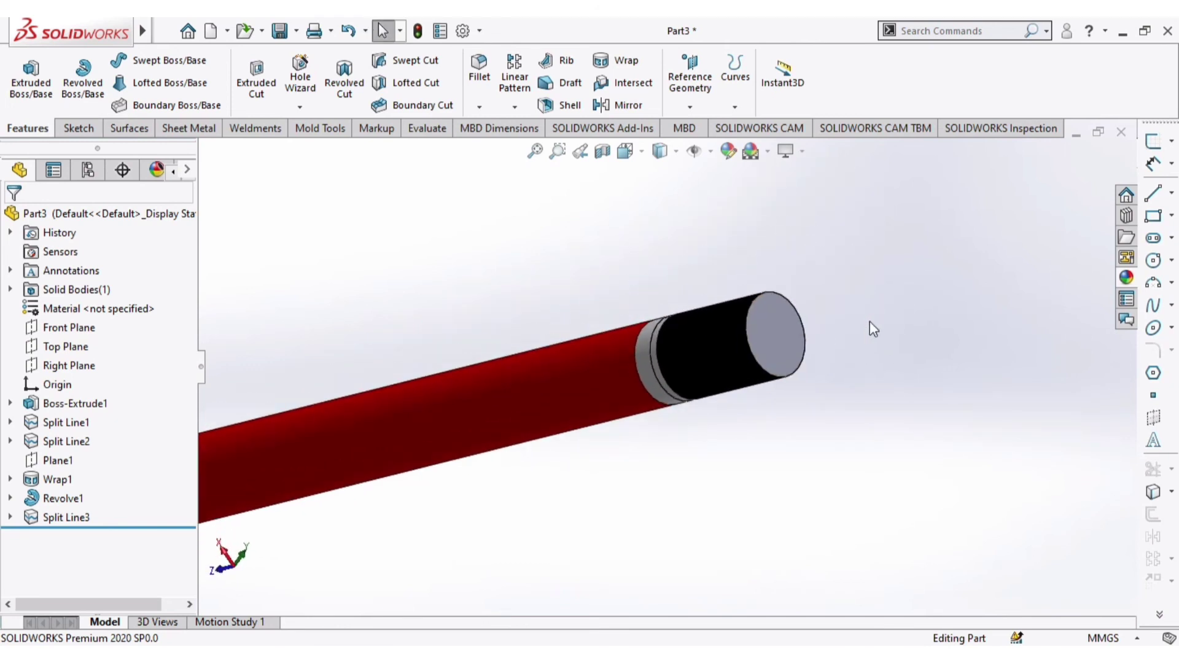
{"action": "mouse_move", "coordinate": [901, 264]}
{"action": "middle_mouse_down"}
{"action": "mouse_move", "coordinate": [848, 355]}
{"action": "mouse_move", "coordinate": [846, 309]}
{"action": "middle_mouse_up"}
{"action": "left_click", "coordinate": [528, 413]}
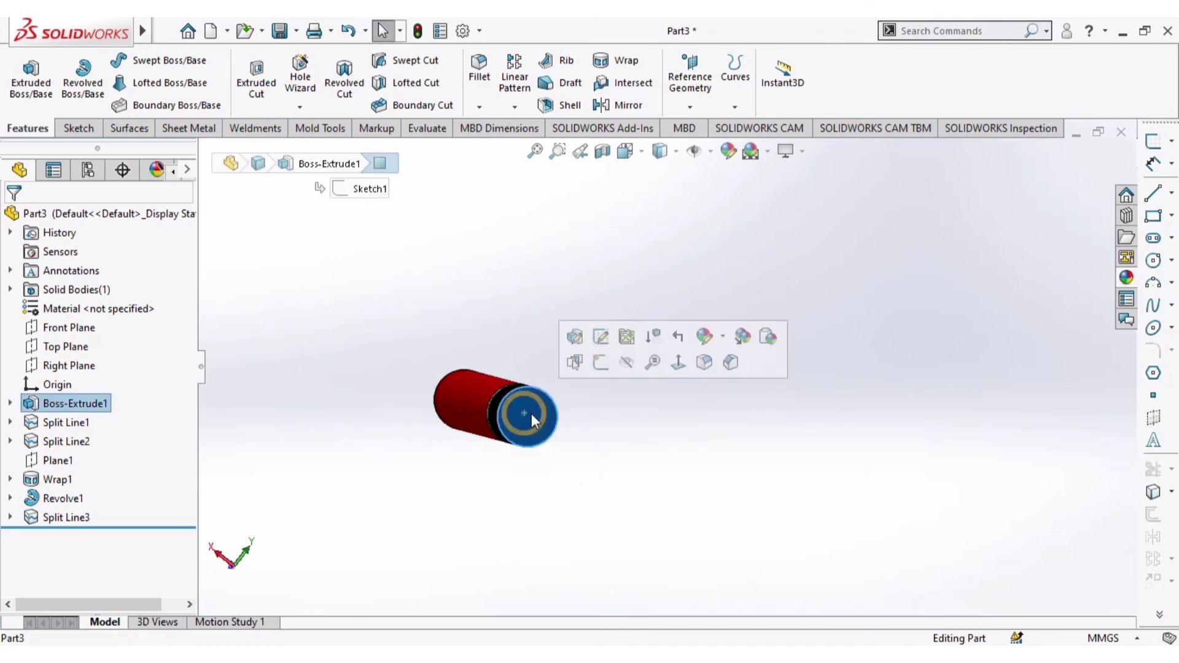
{"action": "middle_click_drag", "start_coordinate": [666, 422], "coordinate": [818, 379]}
{"action": "scroll", "coordinate": [823, 387], "scroll_direction": "down", "scroll_amount": 3}
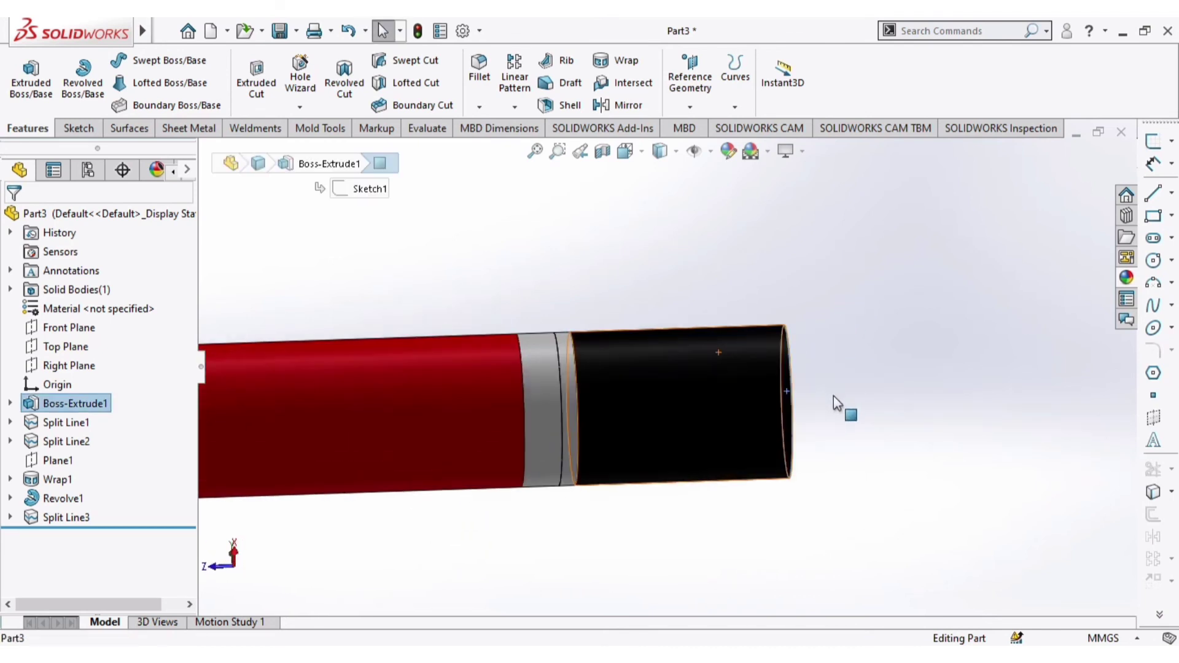
{"action": "mouse_move", "coordinate": [899, 377]}
{"action": "middle_mouse_down"}
{"action": "mouse_move", "coordinate": [876, 361]}
{"action": "mouse_move", "coordinate": [855, 368]}
{"action": "middle_mouse_up"}
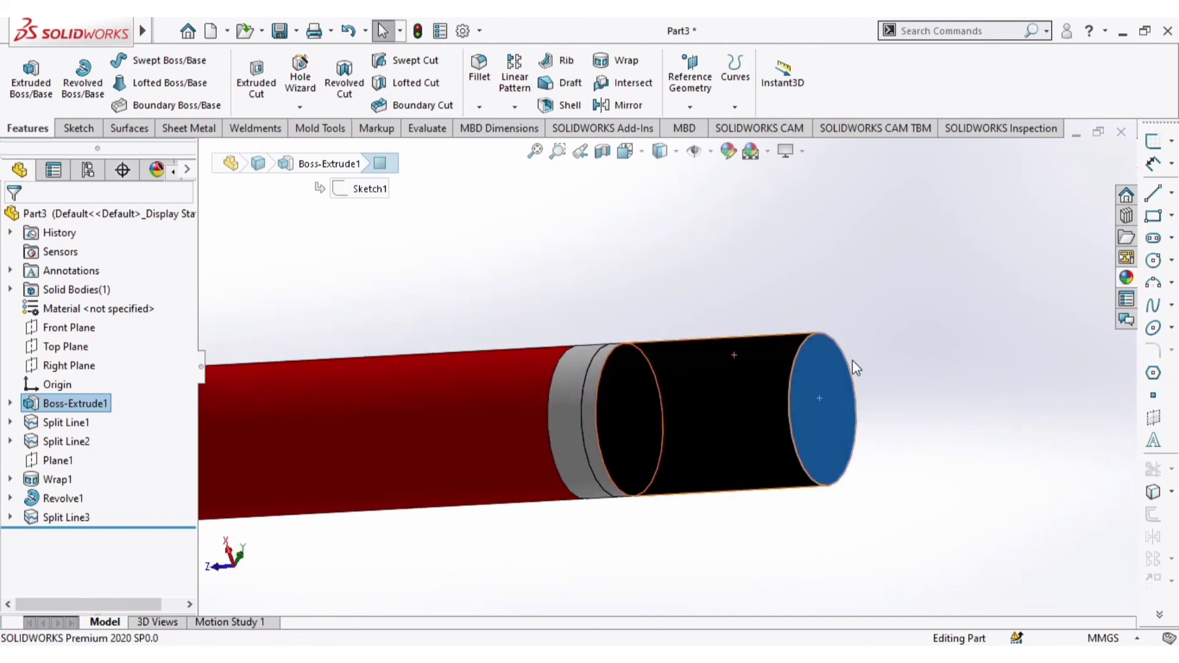
{"action": "left_click", "coordinate": [824, 398]}
{"action": "mouse_move", "coordinate": [123, 38]}
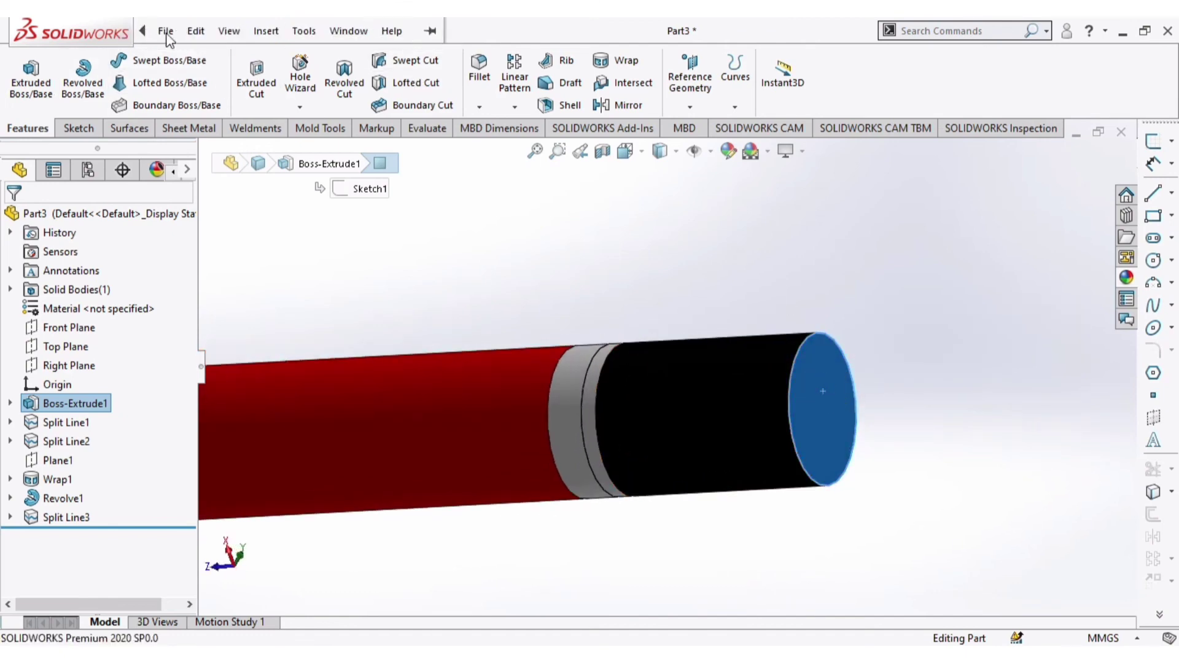
{"action": "left_click", "coordinate": [266, 32]}
{"action": "mouse_move", "coordinate": [368, 118]}
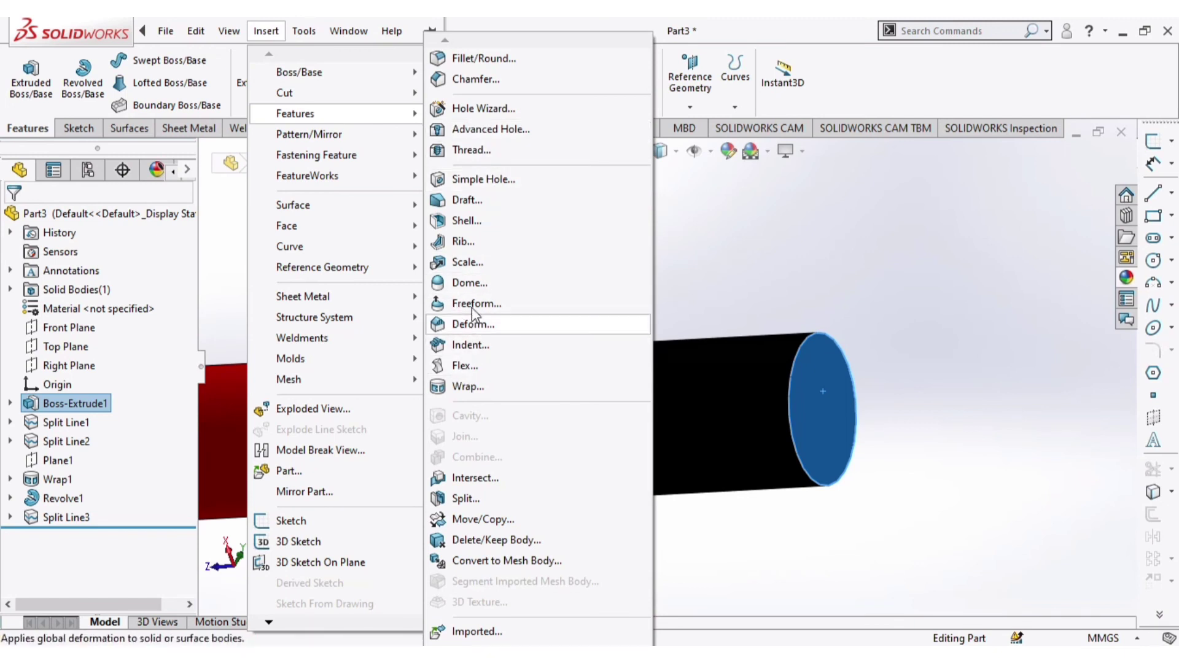
{"action": "left_click", "coordinate": [470, 286]}
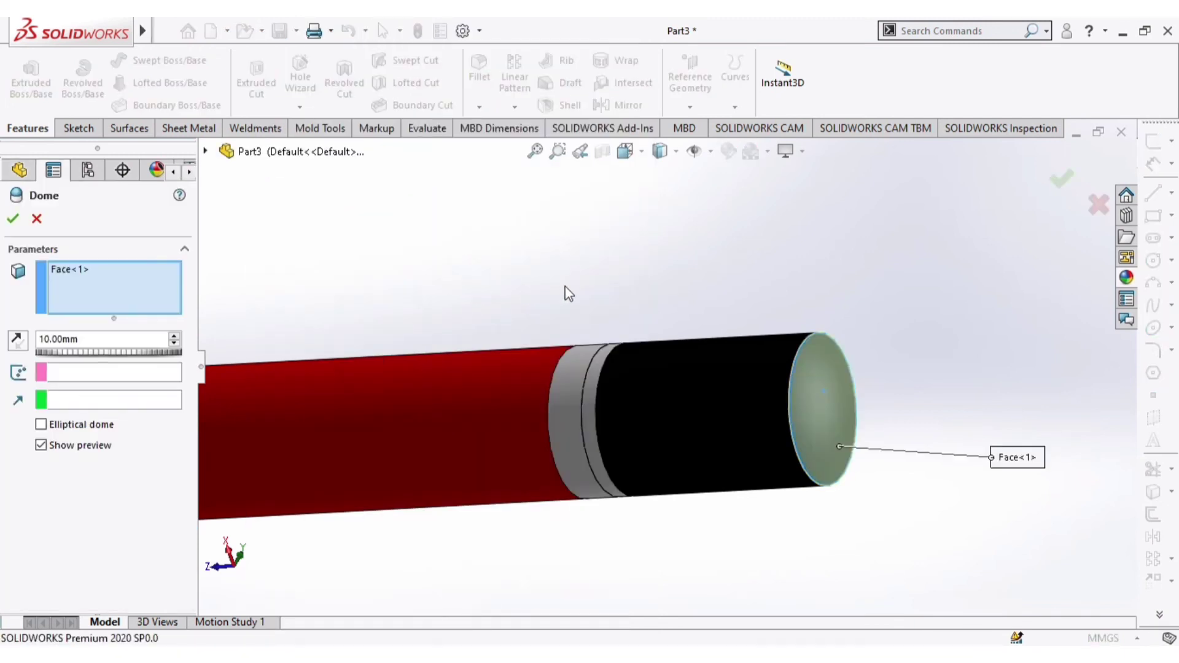
{"action": "mouse_move", "coordinate": [569, 293]}
{"action": "middle_mouse_down"}
{"action": "mouse_move", "coordinate": [589, 281]}
{"action": "mouse_move", "coordinate": [584, 299]}
{"action": "middle_mouse_up"}
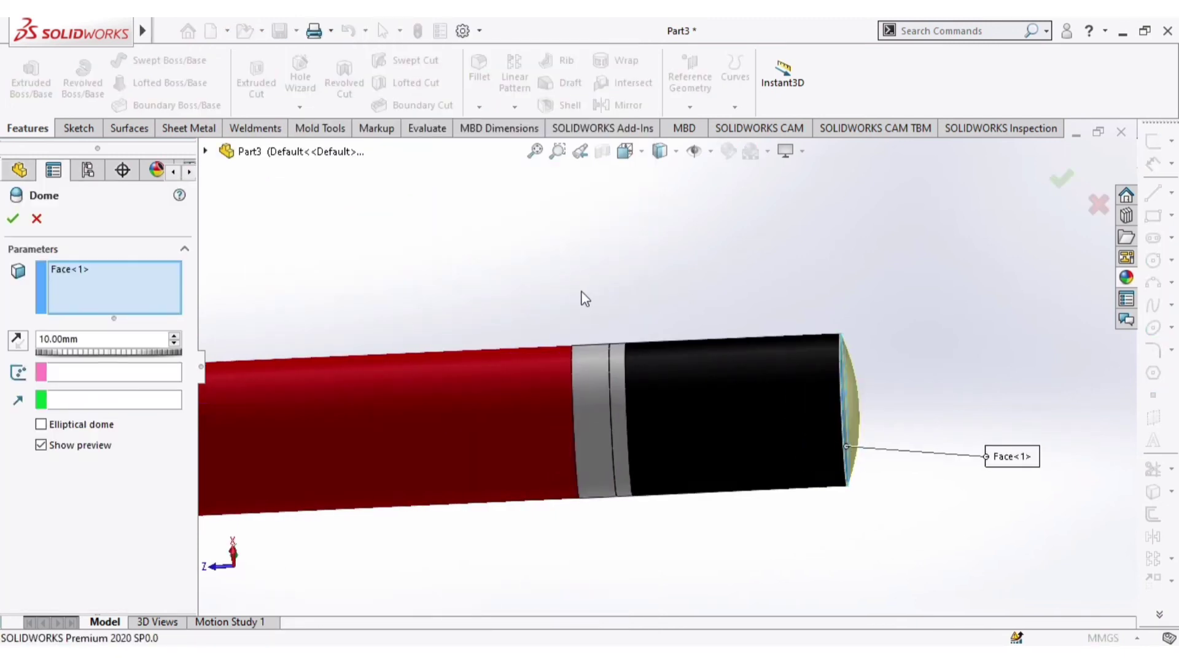
{"action": "left_click", "coordinate": [175, 336]}
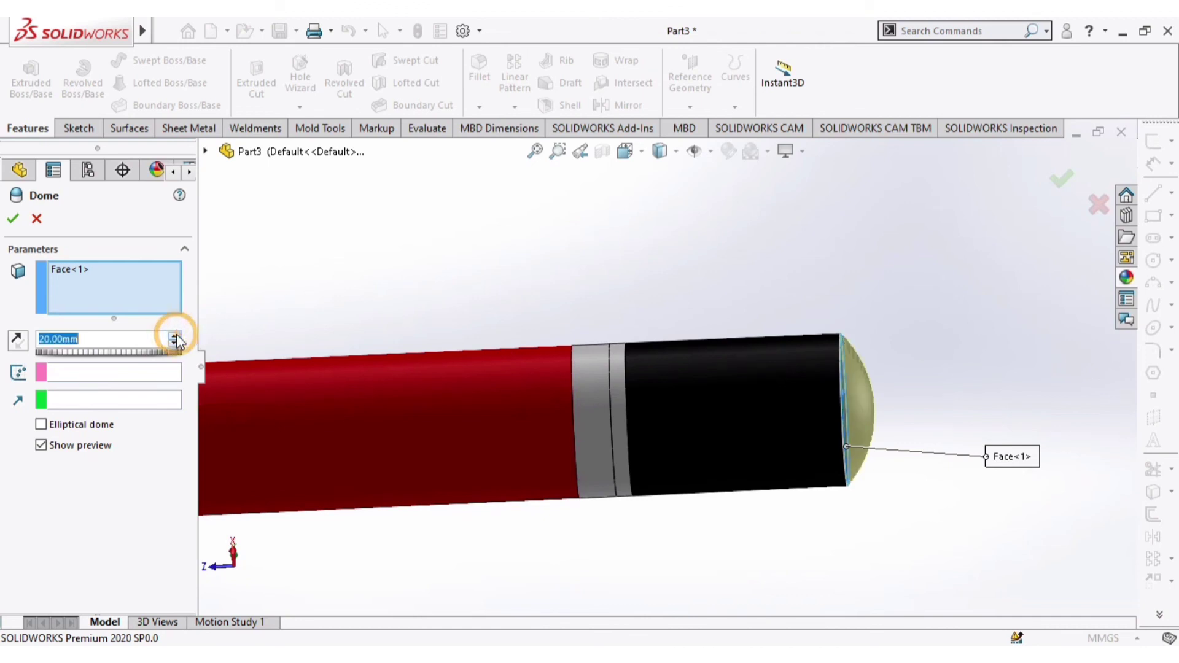
{"action": "left_click", "coordinate": [11, 224]}
Colour the domed end face light orange from the standard colour palette
{"action": "scroll", "coordinate": [766, 360], "scroll_direction": "up", "scroll_amount": 6}
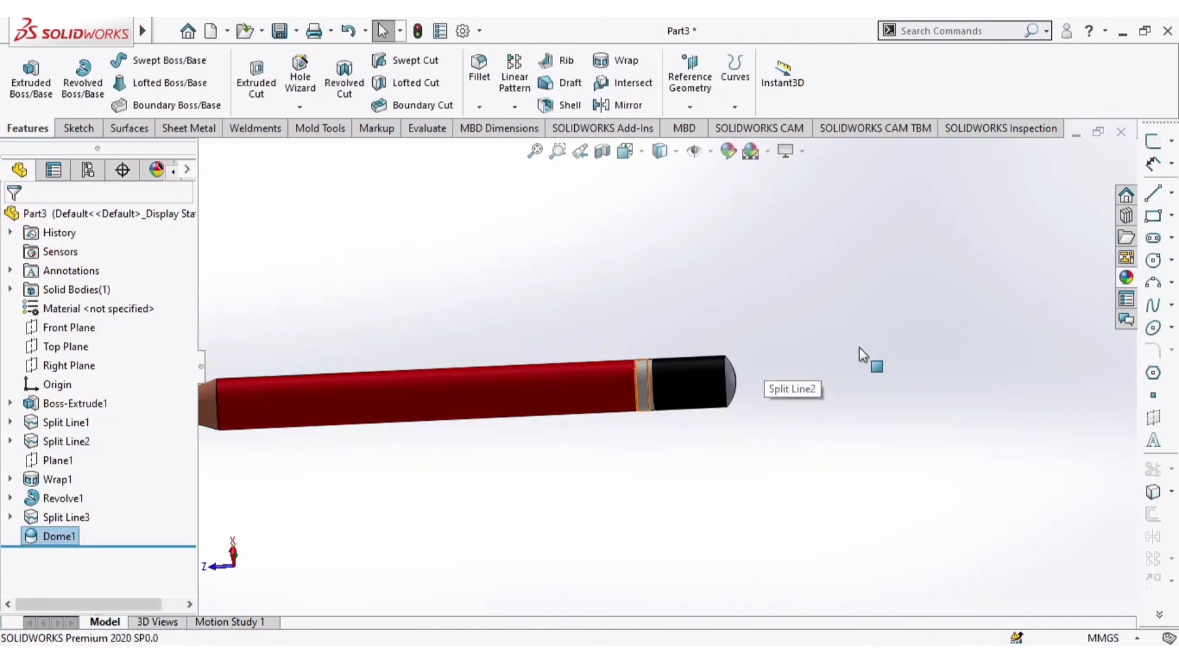
{"action": "mouse_move", "coordinate": [848, 355]}
{"action": "middle_mouse_down"}
{"action": "mouse_move", "coordinate": [765, 469]}
{"action": "mouse_move", "coordinate": [830, 466]}
{"action": "mouse_move", "coordinate": [821, 387]}
{"action": "middle_mouse_up"}
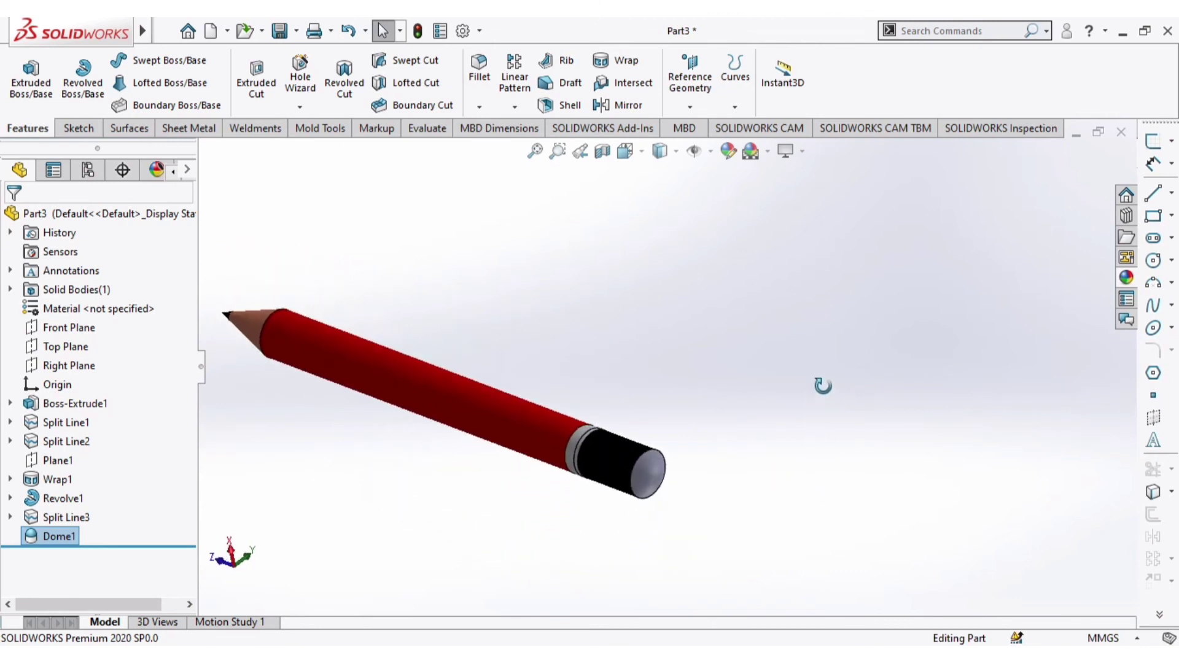
{"action": "scroll", "coordinate": [672, 481], "scroll_direction": "down", "scroll_amount": 3}
{"action": "left_click", "coordinate": [633, 428]}
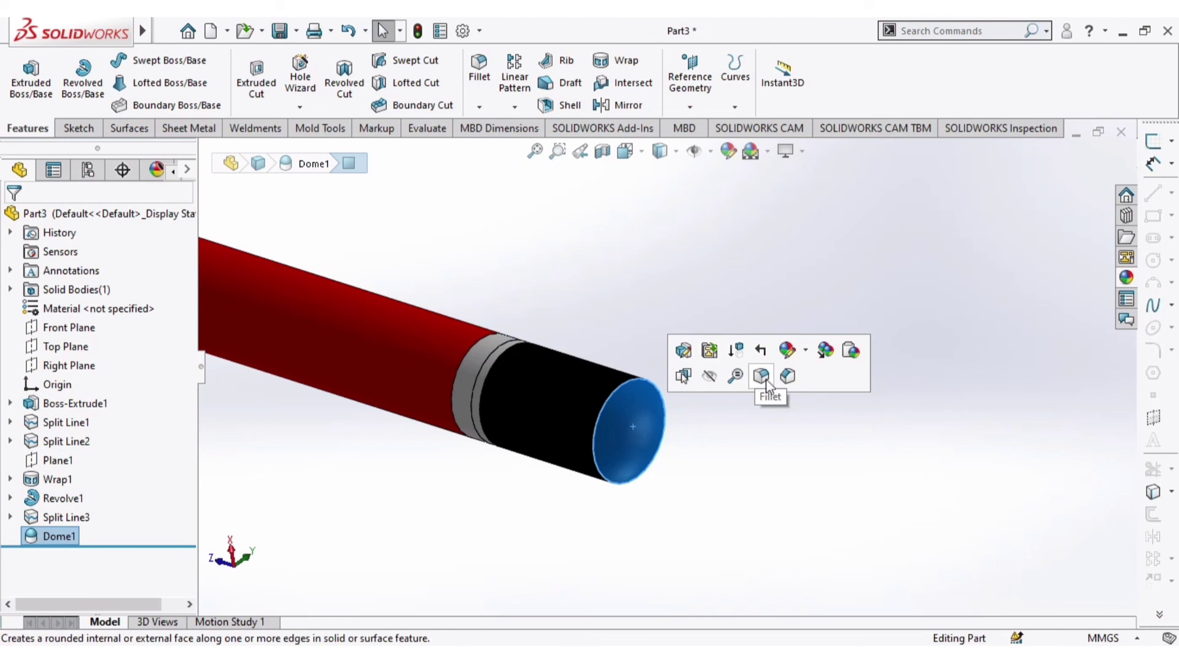
{"action": "left_click", "coordinate": [788, 355]}
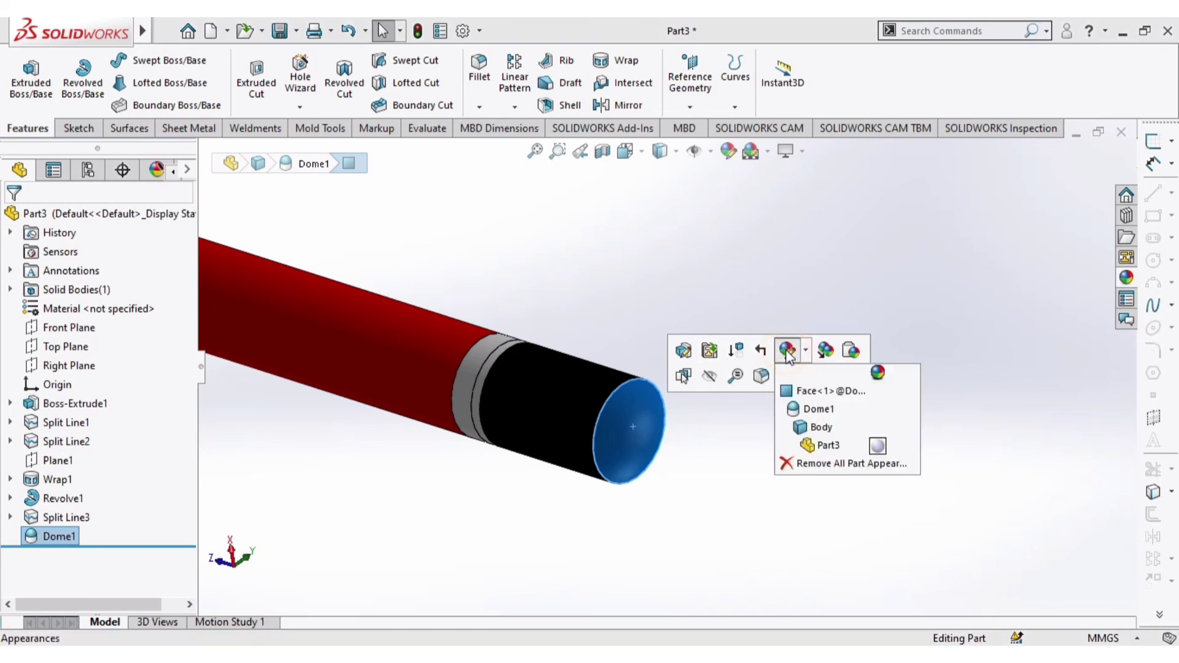
{"action": "left_click", "coordinate": [808, 396]}
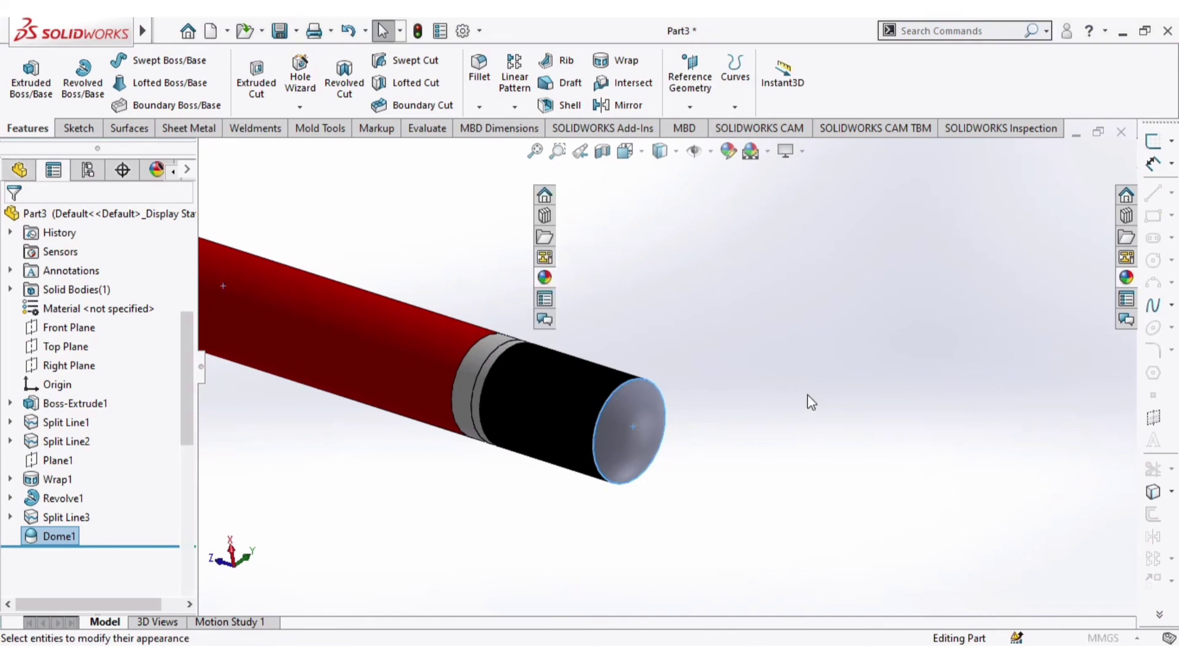
{"action": "left_click", "coordinate": [72, 563]}
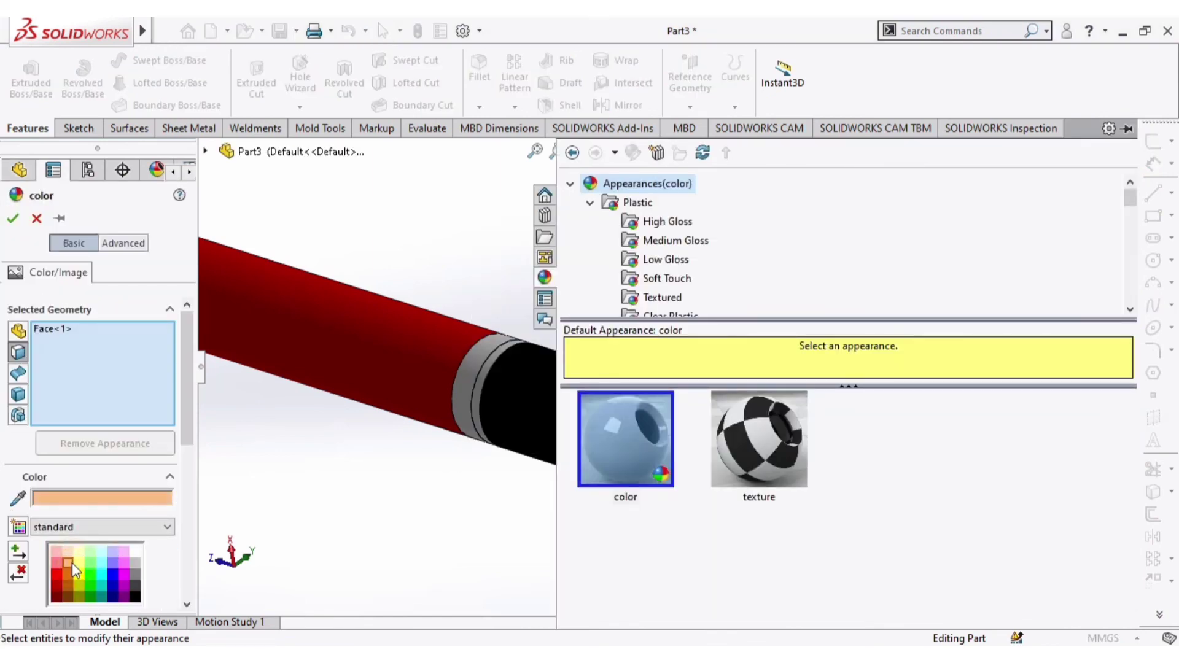
{"action": "left_click", "coordinate": [13, 219]}
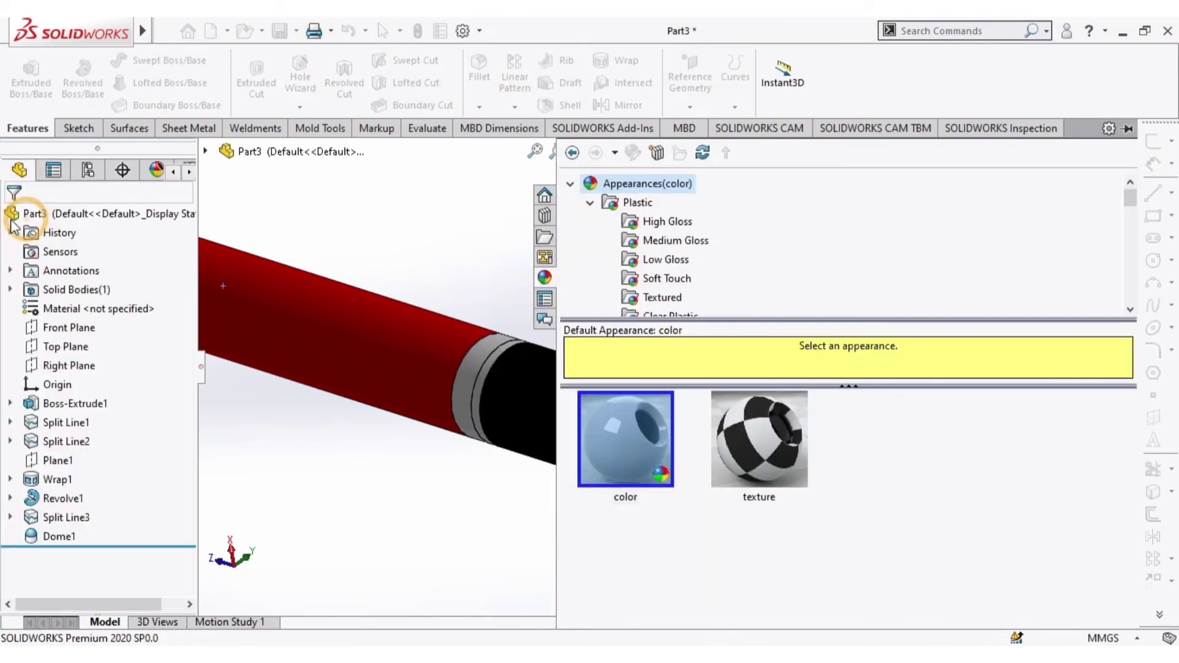
{"action": "middle_click_drag", "start_coordinate": [577, 503], "coordinate": [621, 434]}
{"action": "left_click", "coordinate": [589, 412]}
{"action": "left_click", "coordinate": [701, 465]}
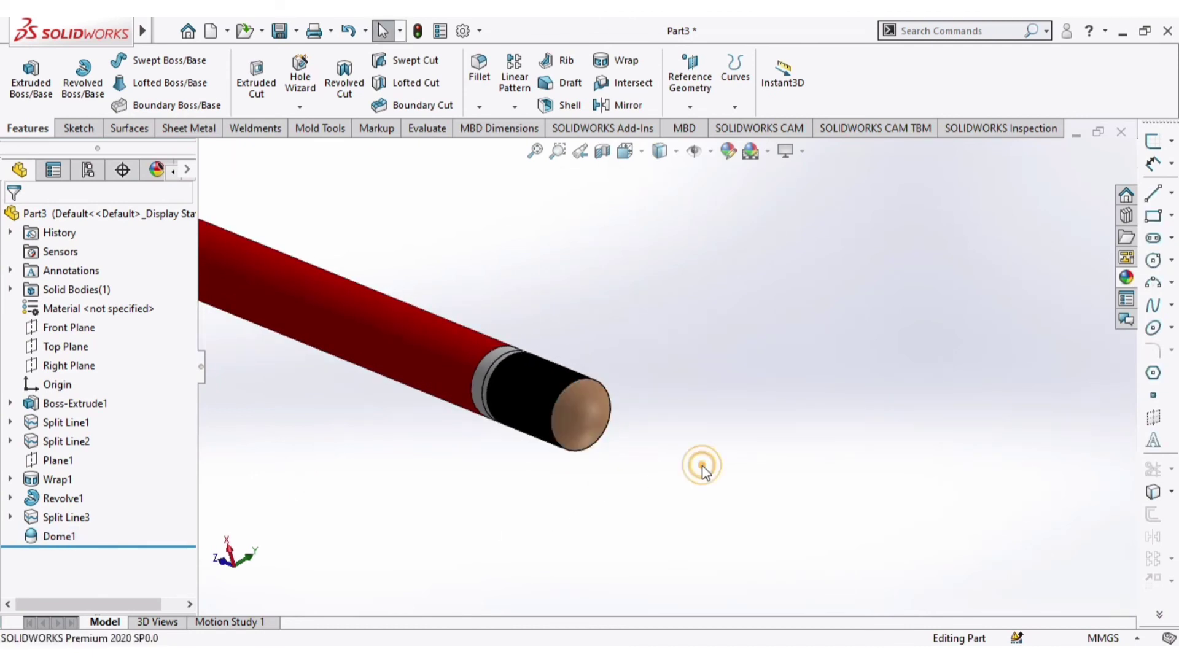
Examine the finished pencil from several sides, checking the domed end, striped body, bands, and sharpened tip
{"action": "scroll", "coordinate": [702, 479], "scroll_direction": "up", "scroll_amount": 4}
{"action": "mouse_move", "coordinate": [719, 467]}
{"action": "middle_mouse_down"}
{"action": "mouse_move", "coordinate": [614, 528]}
{"action": "mouse_move", "coordinate": [572, 511]}
{"action": "middle_mouse_up"}
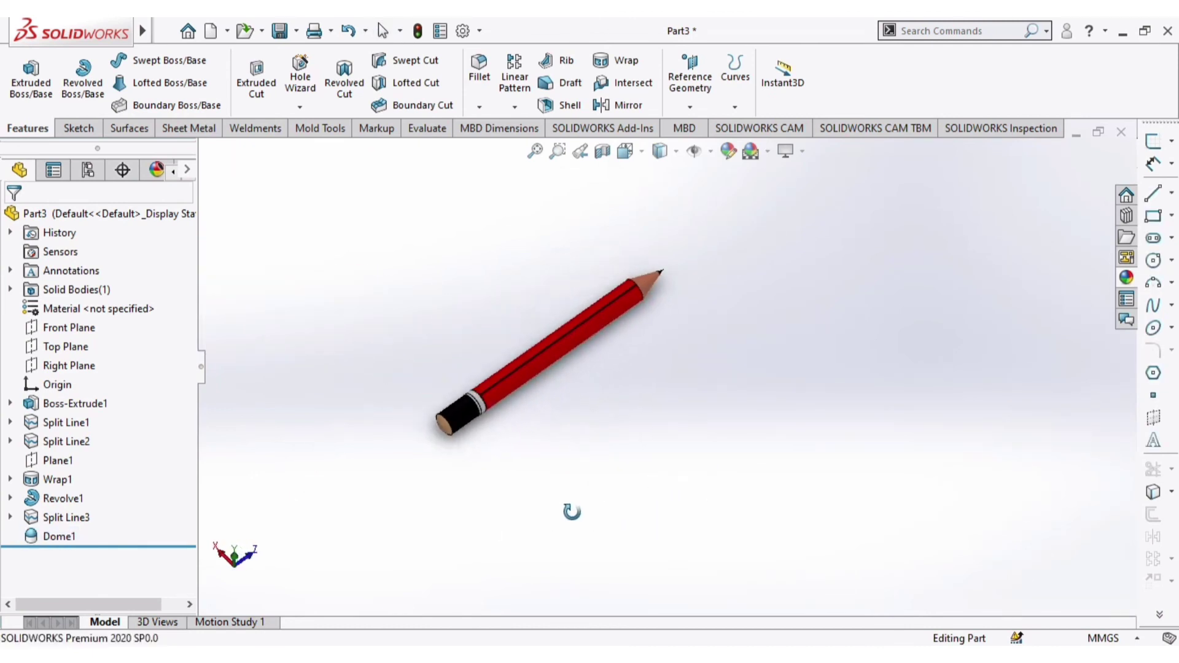
{"action": "left_click", "coordinate": [89, 329]}
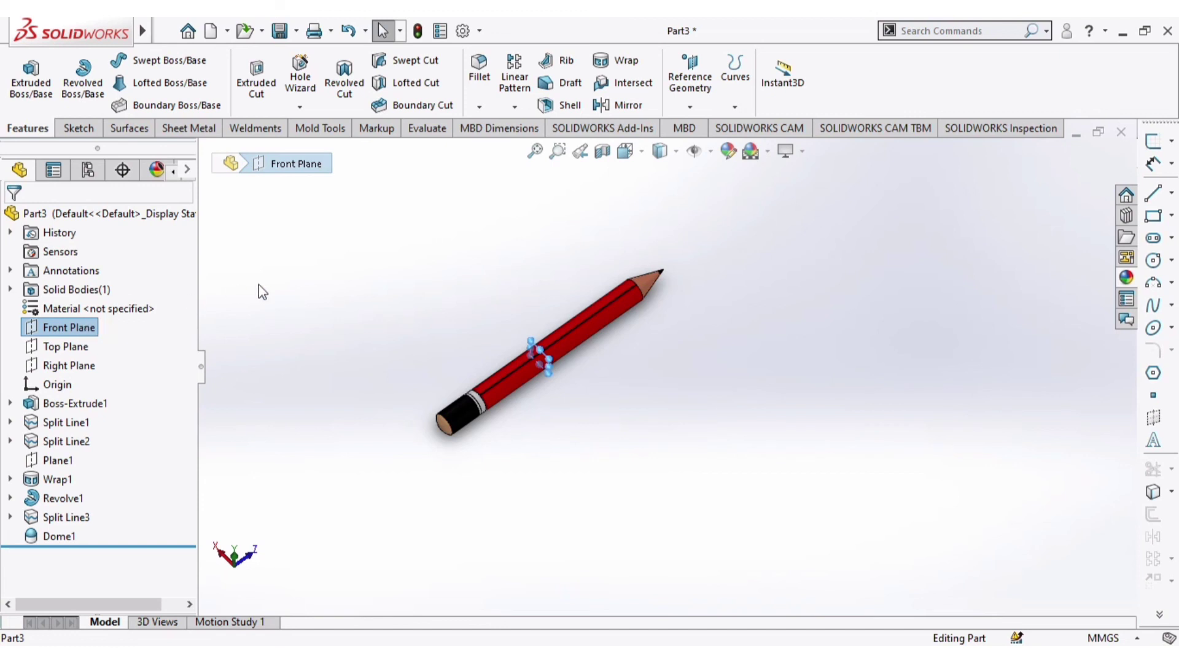
{"action": "left_click", "coordinate": [342, 286]}
{"action": "scroll", "coordinate": [540, 395], "scroll_direction": "down", "scroll_amount": 3}
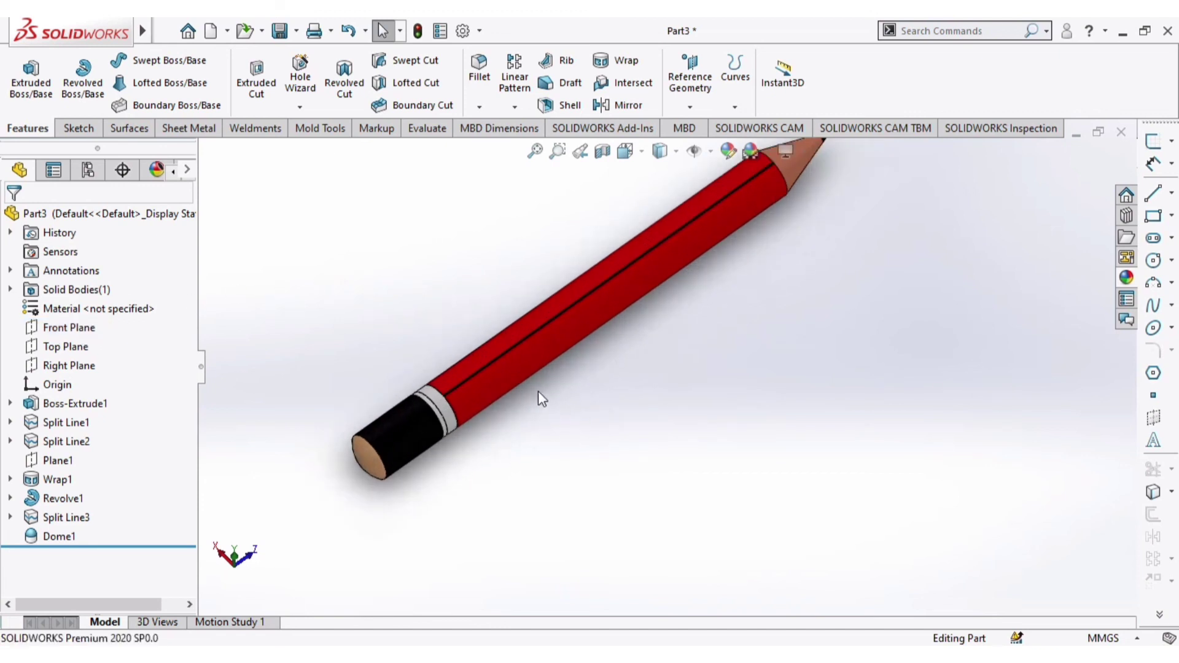
{"action": "mouse_move", "coordinate": [540, 395]}
{"action": "middle_mouse_down"}
{"action": "mouse_move", "coordinate": [545, 430]}
{"action": "mouse_move", "coordinate": [459, 296]}
{"action": "mouse_move", "coordinate": [635, 258]}
{"action": "mouse_move", "coordinate": [840, 326]}
{"action": "mouse_move", "coordinate": [831, 513]}
{"action": "mouse_move", "coordinate": [710, 563]}
{"action": "mouse_move", "coordinate": [639, 519]}
{"action": "mouse_move", "coordinate": [726, 308]}
{"action": "mouse_move", "coordinate": [853, 184]}
{"action": "mouse_move", "coordinate": [757, 297]}
{"action": "mouse_move", "coordinate": [823, 361]}
{"action": "middle_mouse_up"}
{"action": "scroll", "coordinate": [589, 335], "scroll_direction": "down", "scroll_amount": 5}
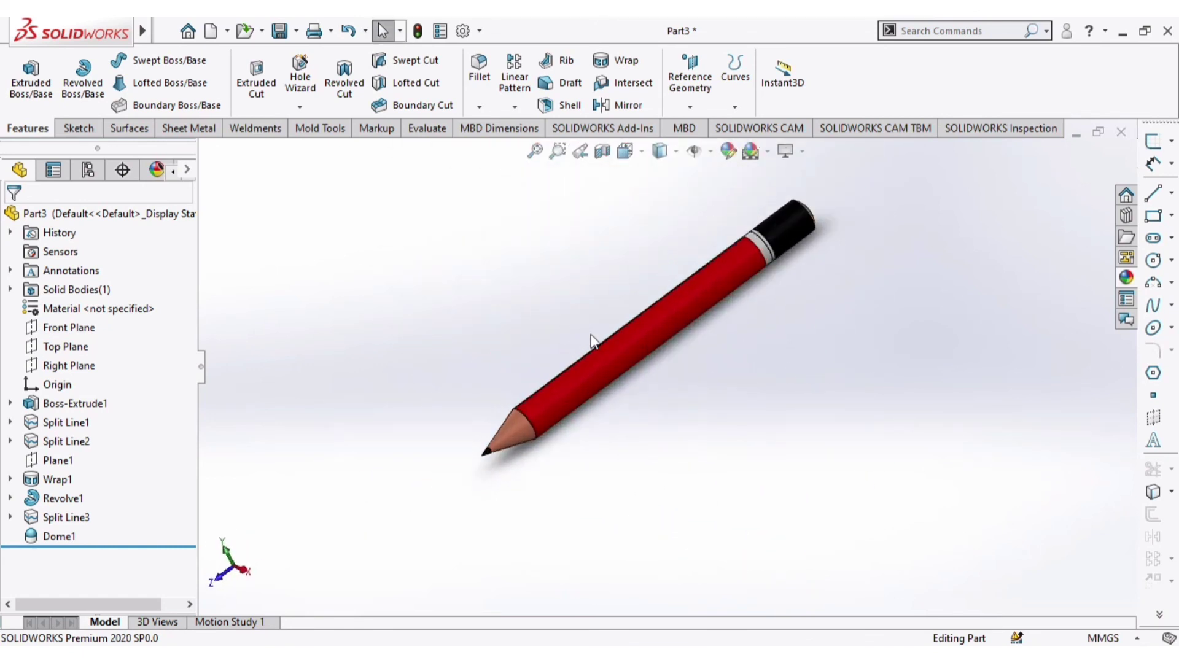
{"action": "scroll", "coordinate": [562, 441], "scroll_direction": "up", "scroll_amount": 2}
{"action": "scroll", "coordinate": [530, 479], "scroll_direction": "down", "scroll_amount": 6}
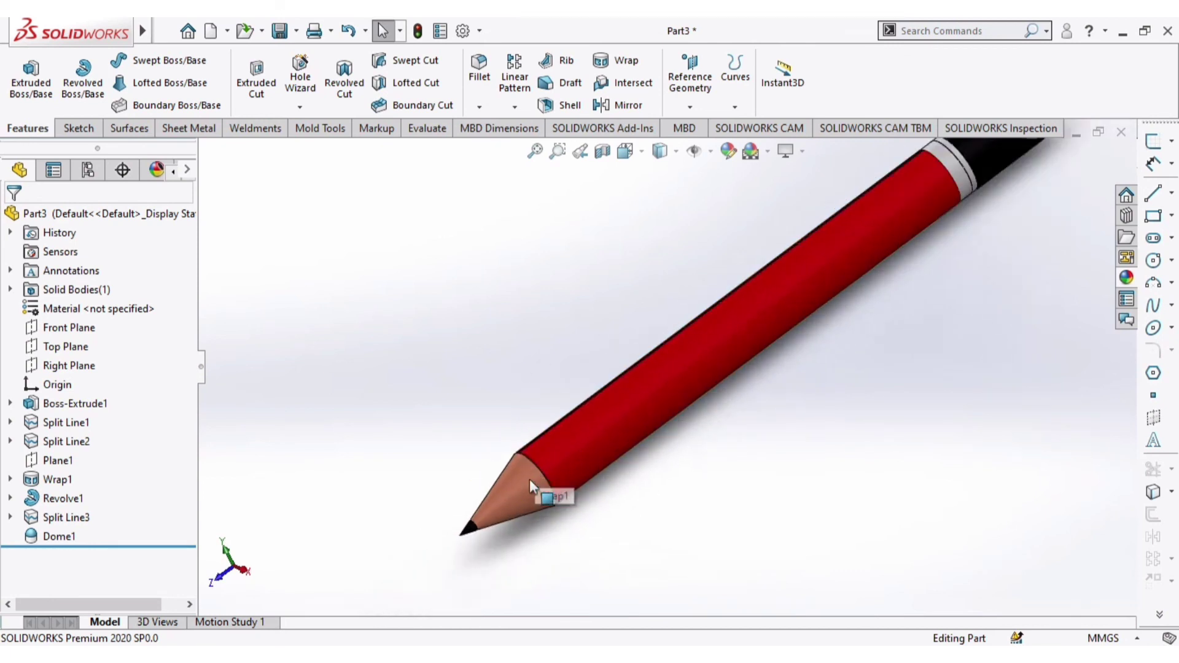
{"action": "scroll", "coordinate": [566, 488], "scroll_direction": "up", "scroll_amount": 6}
{"action": "scroll", "coordinate": [643, 463], "scroll_direction": "up", "scroll_amount": 2}
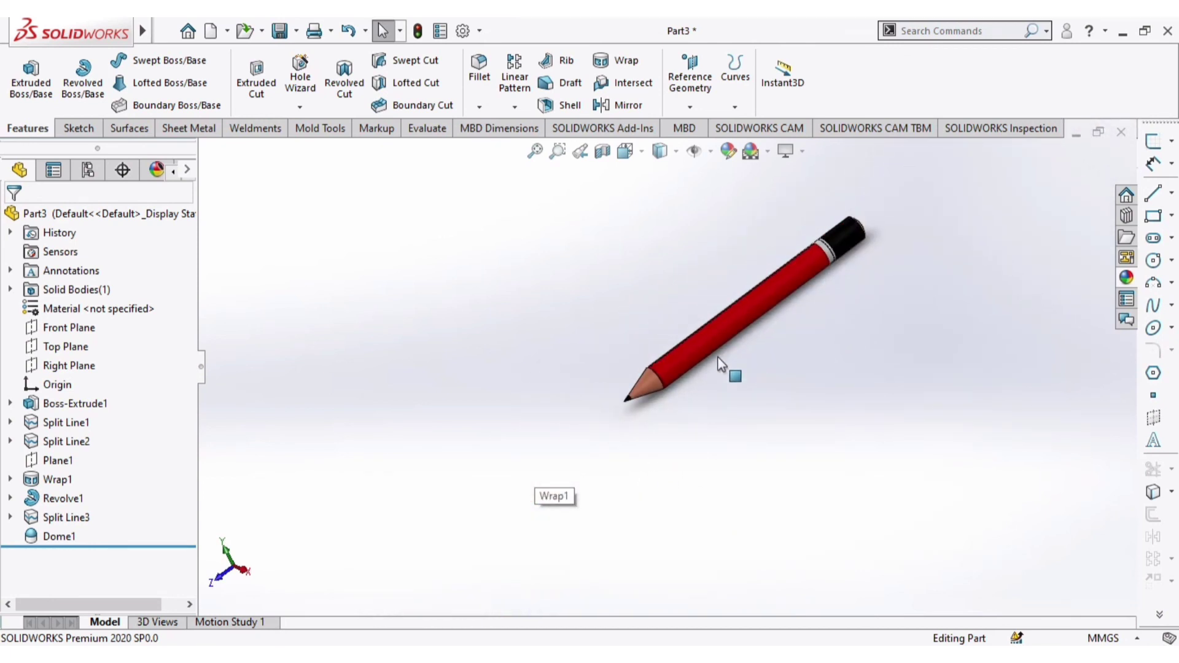
{"action": "mouse_move", "coordinate": [719, 364]}
{"action": "middle_mouse_down"}
{"action": "mouse_move", "coordinate": [847, 414]}
{"action": "mouse_move", "coordinate": [837, 471]}
{"action": "mouse_move", "coordinate": [868, 571]}
{"action": "mouse_move", "coordinate": [784, 321]}
{"action": "mouse_move", "coordinate": [826, 399]}
{"action": "mouse_move", "coordinate": [772, 442]}
{"action": "mouse_move", "coordinate": [838, 377]}
{"action": "mouse_move", "coordinate": [792, 342]}
{"action": "mouse_move", "coordinate": [790, 448]}
{"action": "mouse_move", "coordinate": [770, 397]}
{"action": "mouse_move", "coordinate": [810, 411]}
{"action": "mouse_move", "coordinate": [801, 271]}
{"action": "middle_mouse_up"}
{"action": "scroll", "coordinate": [802, 270], "scroll_direction": "down", "scroll_amount": 4}
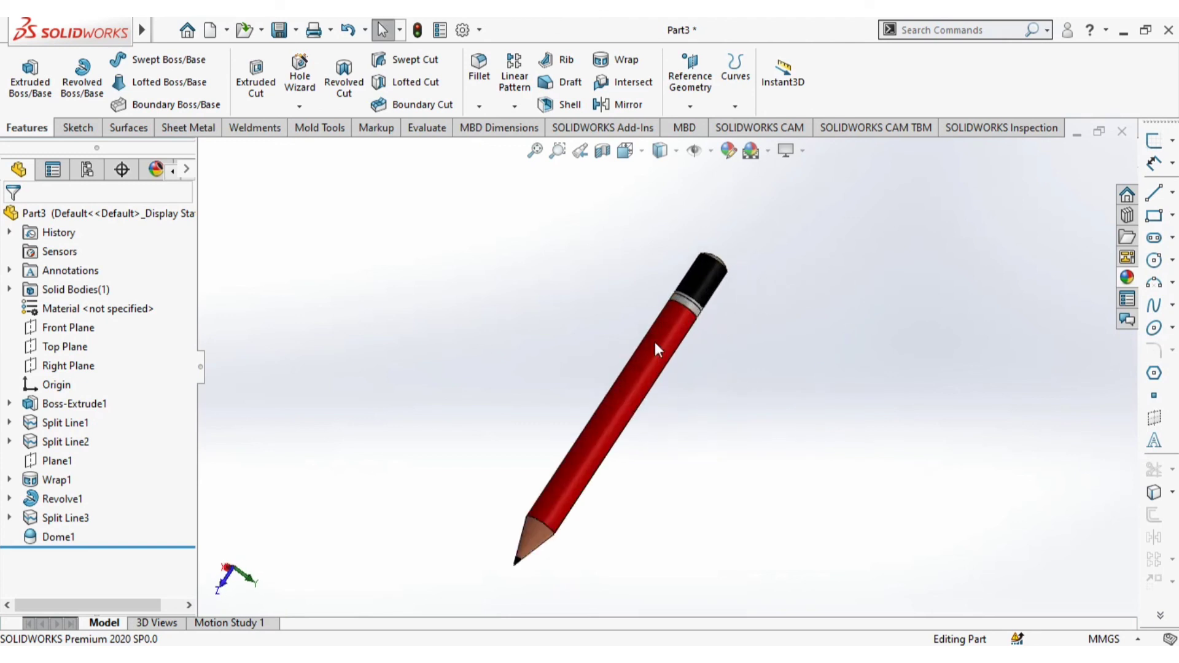
{"action": "scroll", "coordinate": [601, 469], "scroll_direction": "down", "scroll_amount": 1}
{"action": "scroll", "coordinate": [600, 470], "scroll_direction": "down", "scroll_amount": 1}
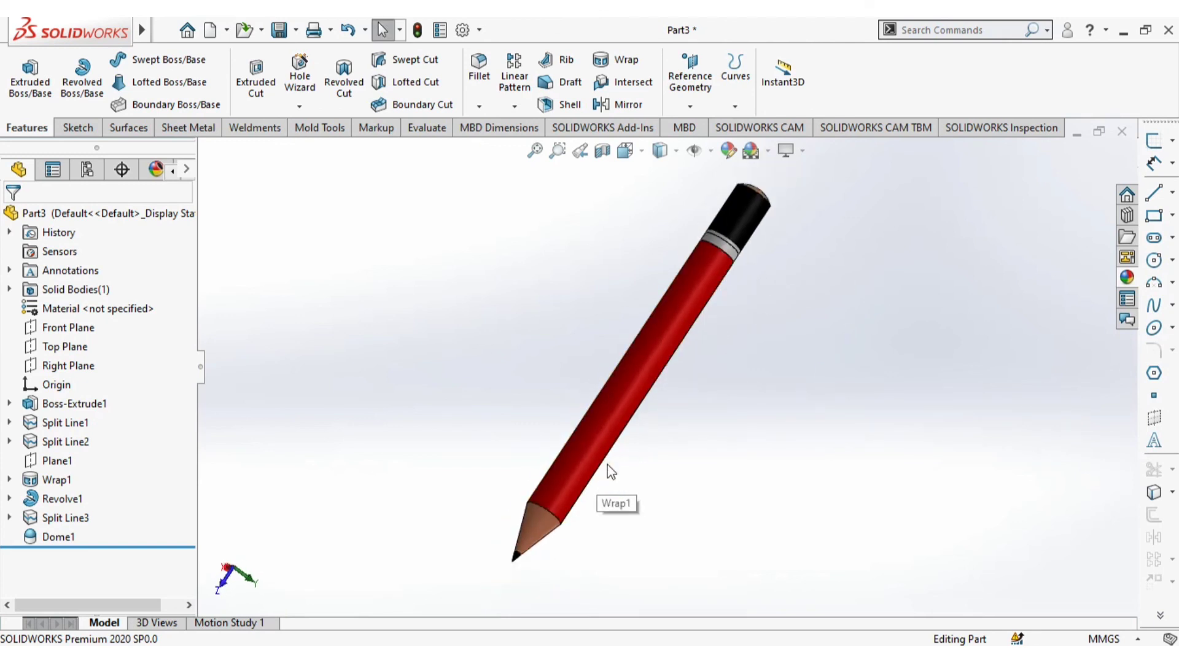
Display the whole pencil in the four-view viewport layout
{"action": "scroll", "coordinate": [604, 462], "scroll_direction": "down", "scroll_amount": 2}
{"action": "scroll", "coordinate": [679, 348], "scroll_direction": "up", "scroll_amount": 2}
{"action": "scroll", "coordinate": [695, 337], "scroll_direction": "up", "scroll_amount": 1}
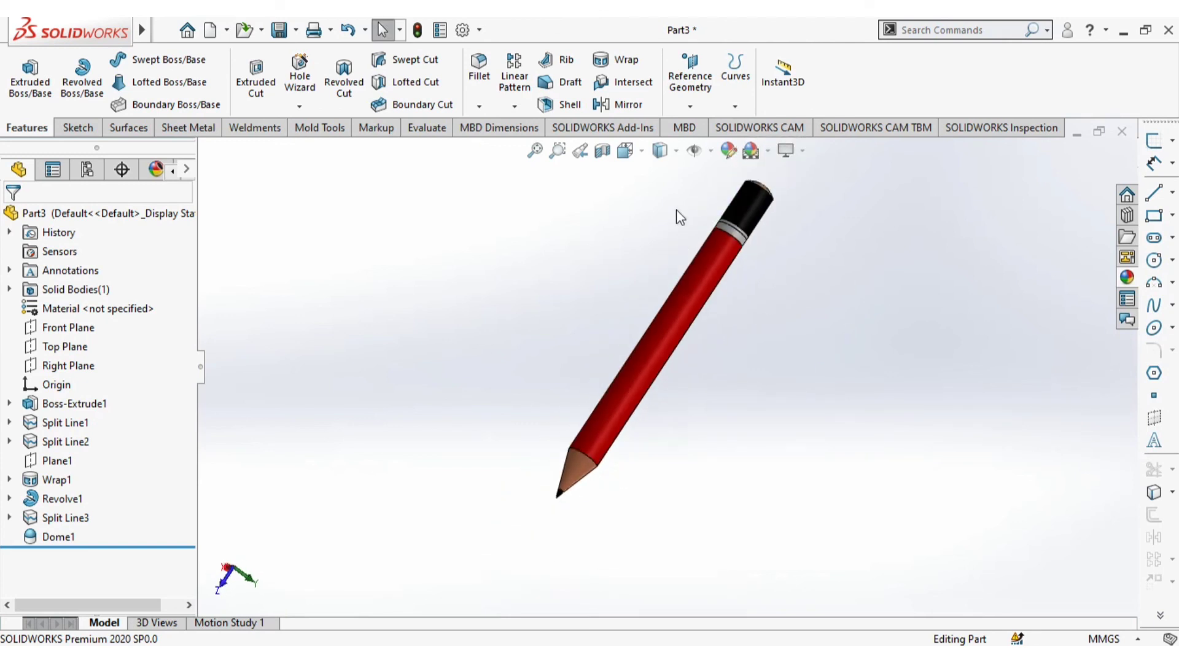
{"action": "left_click", "coordinate": [641, 151]}
{"action": "left_click", "coordinate": [700, 273]}
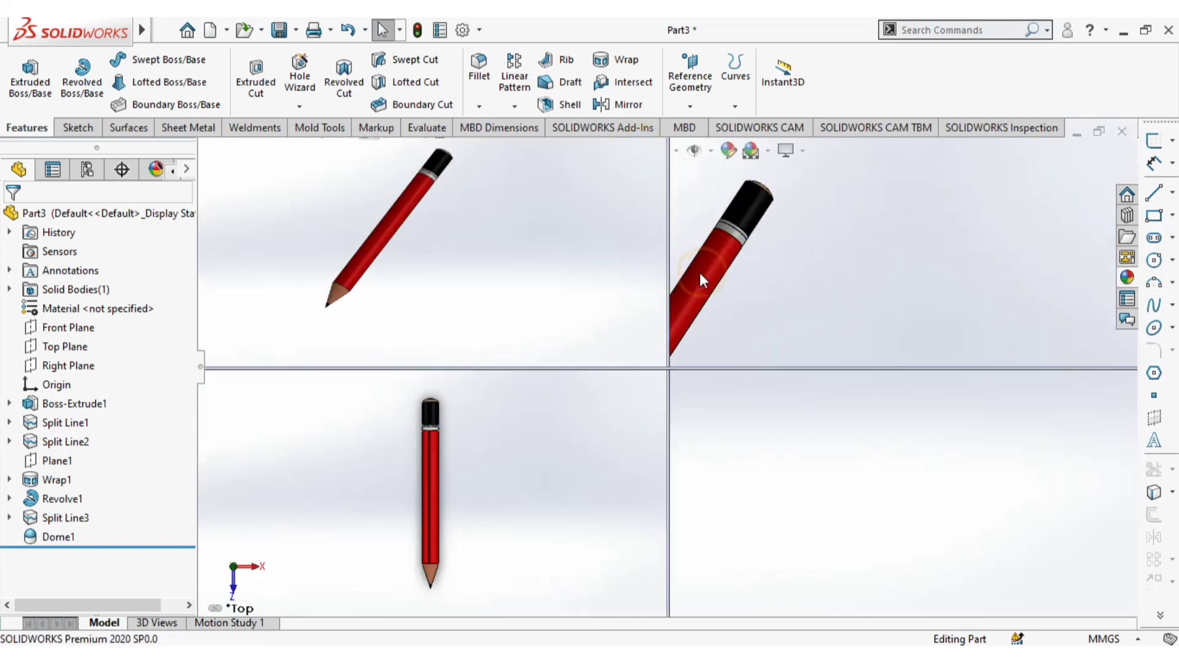